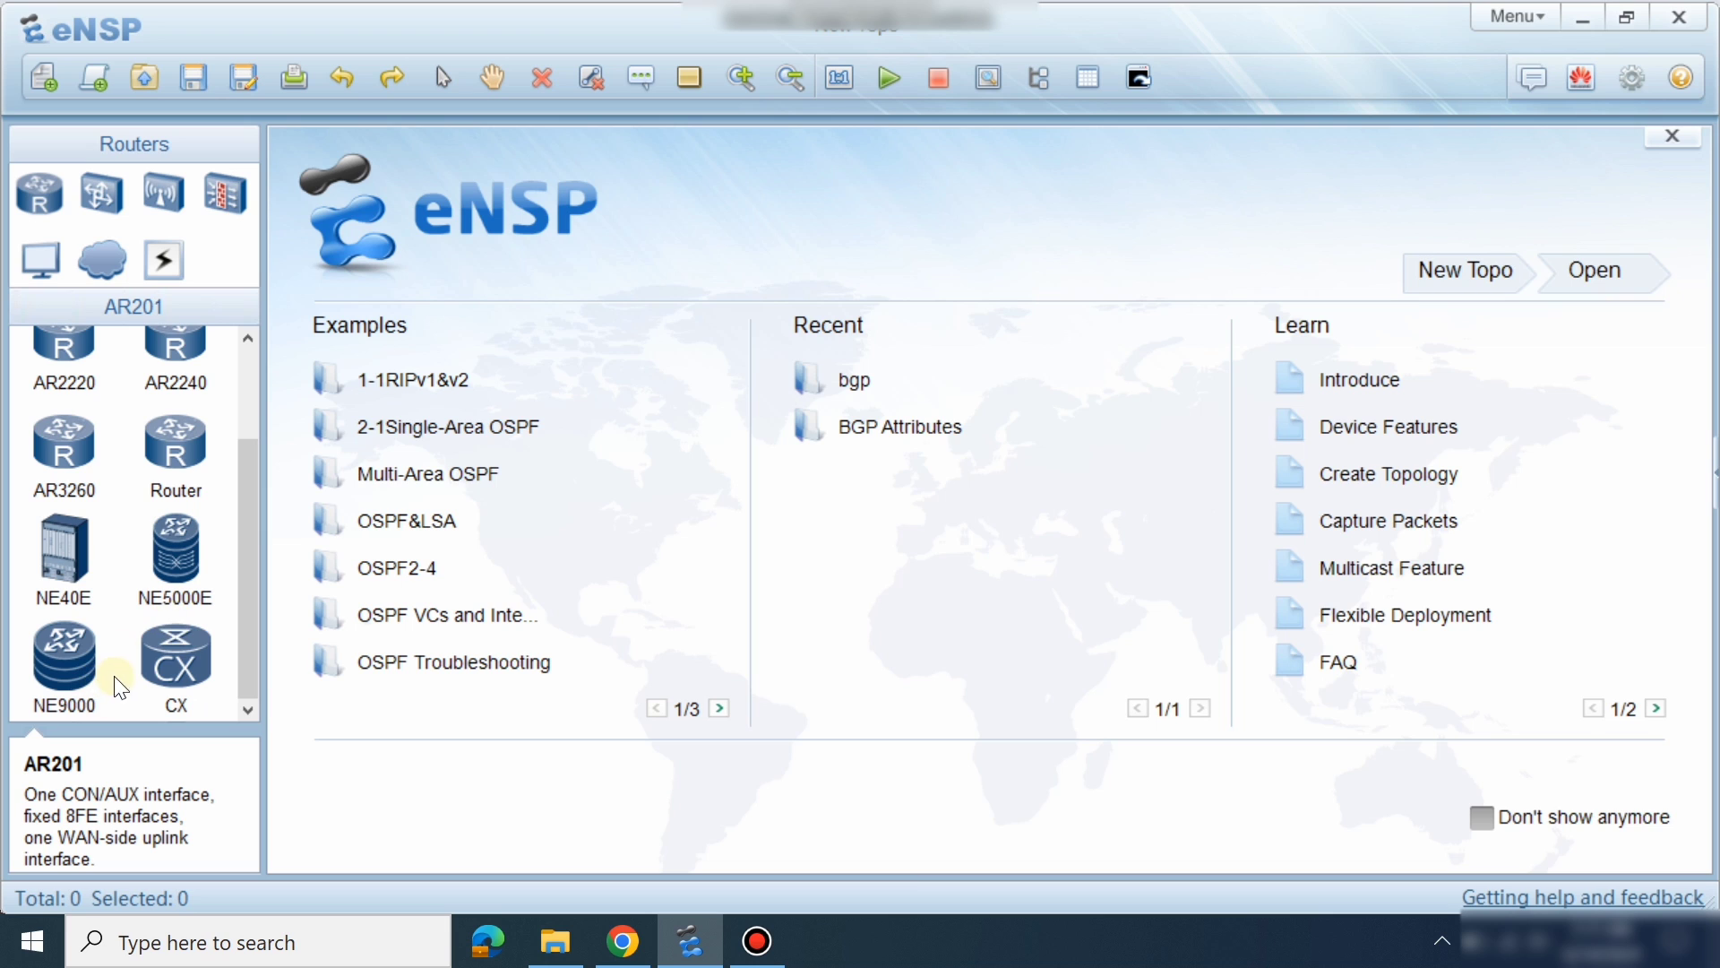
View the Switches models, then bring Chrome's MEGA 'eNSP Files' folder to the front.
left_click(107, 202)
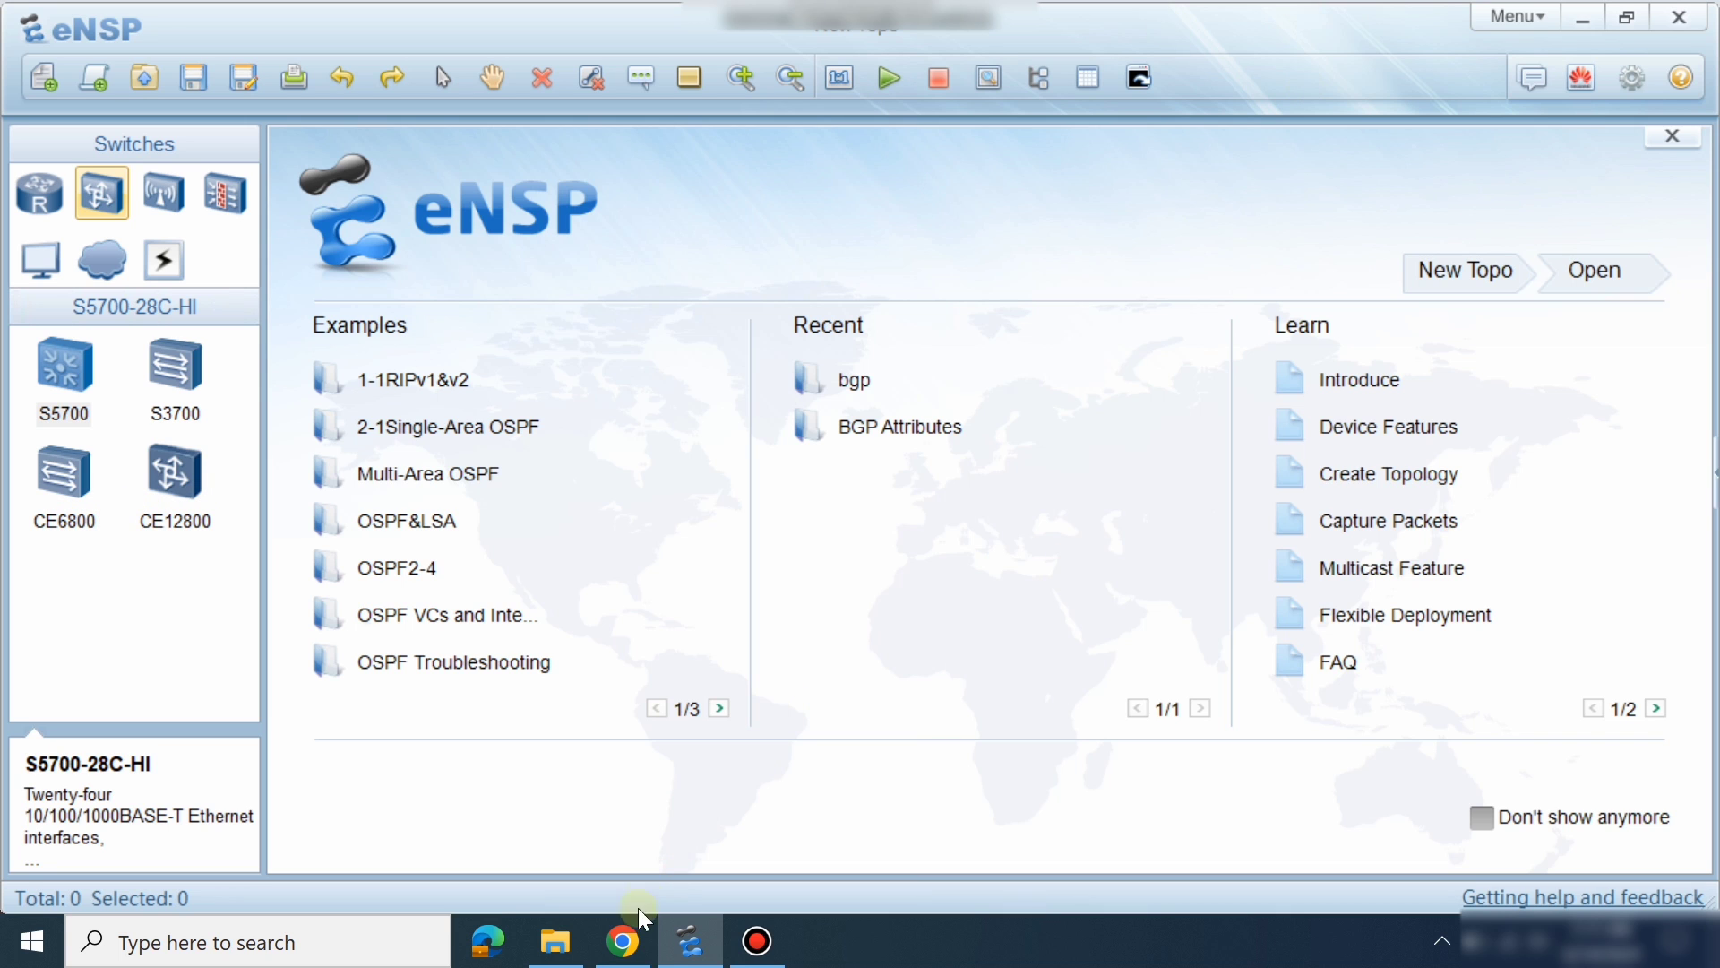
left_click(624, 939)
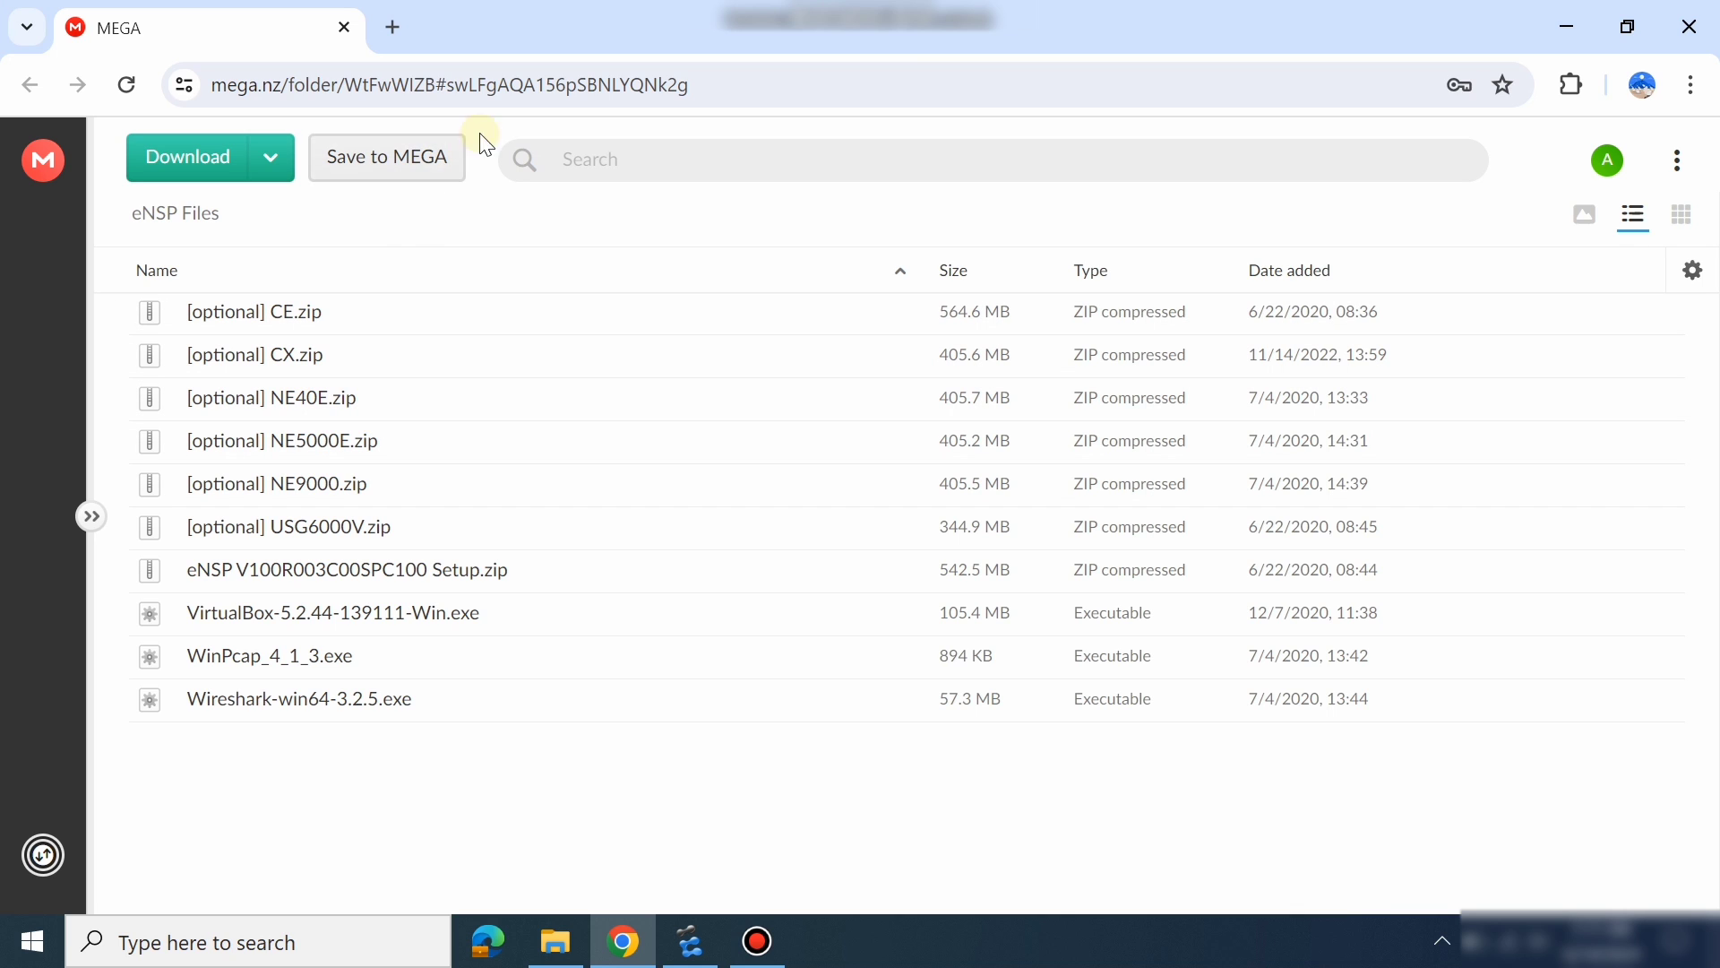
Leave the MEGA folder page and minimize Chrome back to the eNSP start screen.
left_click(529, 86)
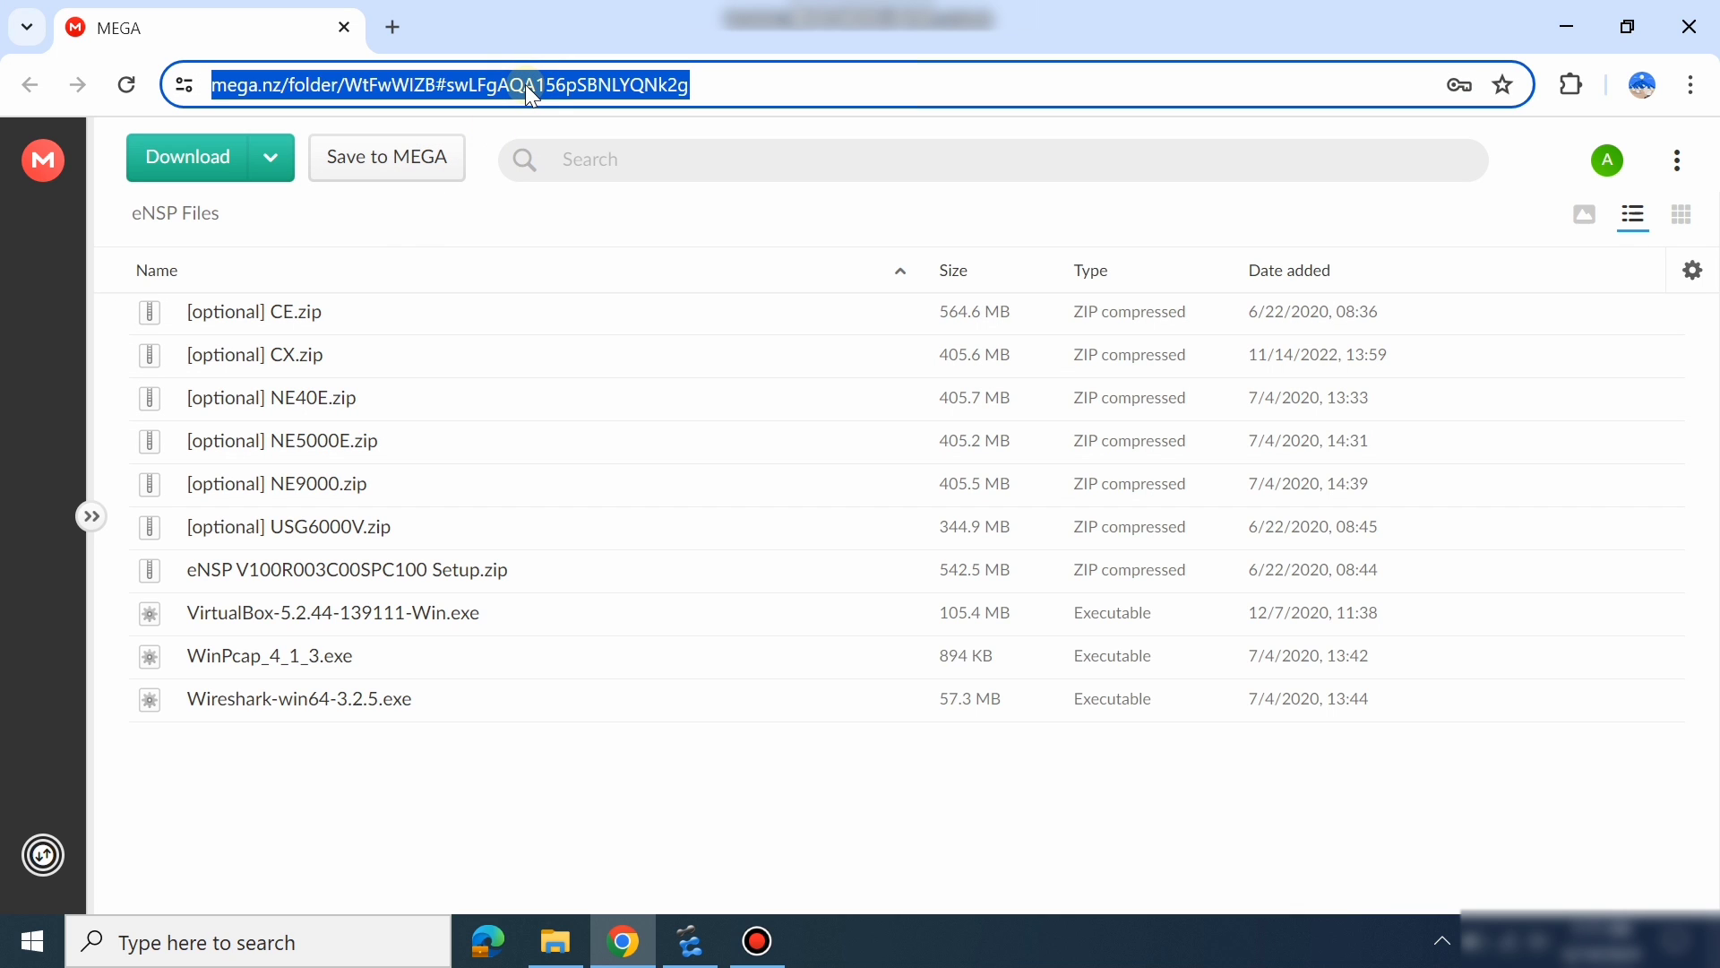
left_click(678, 784)
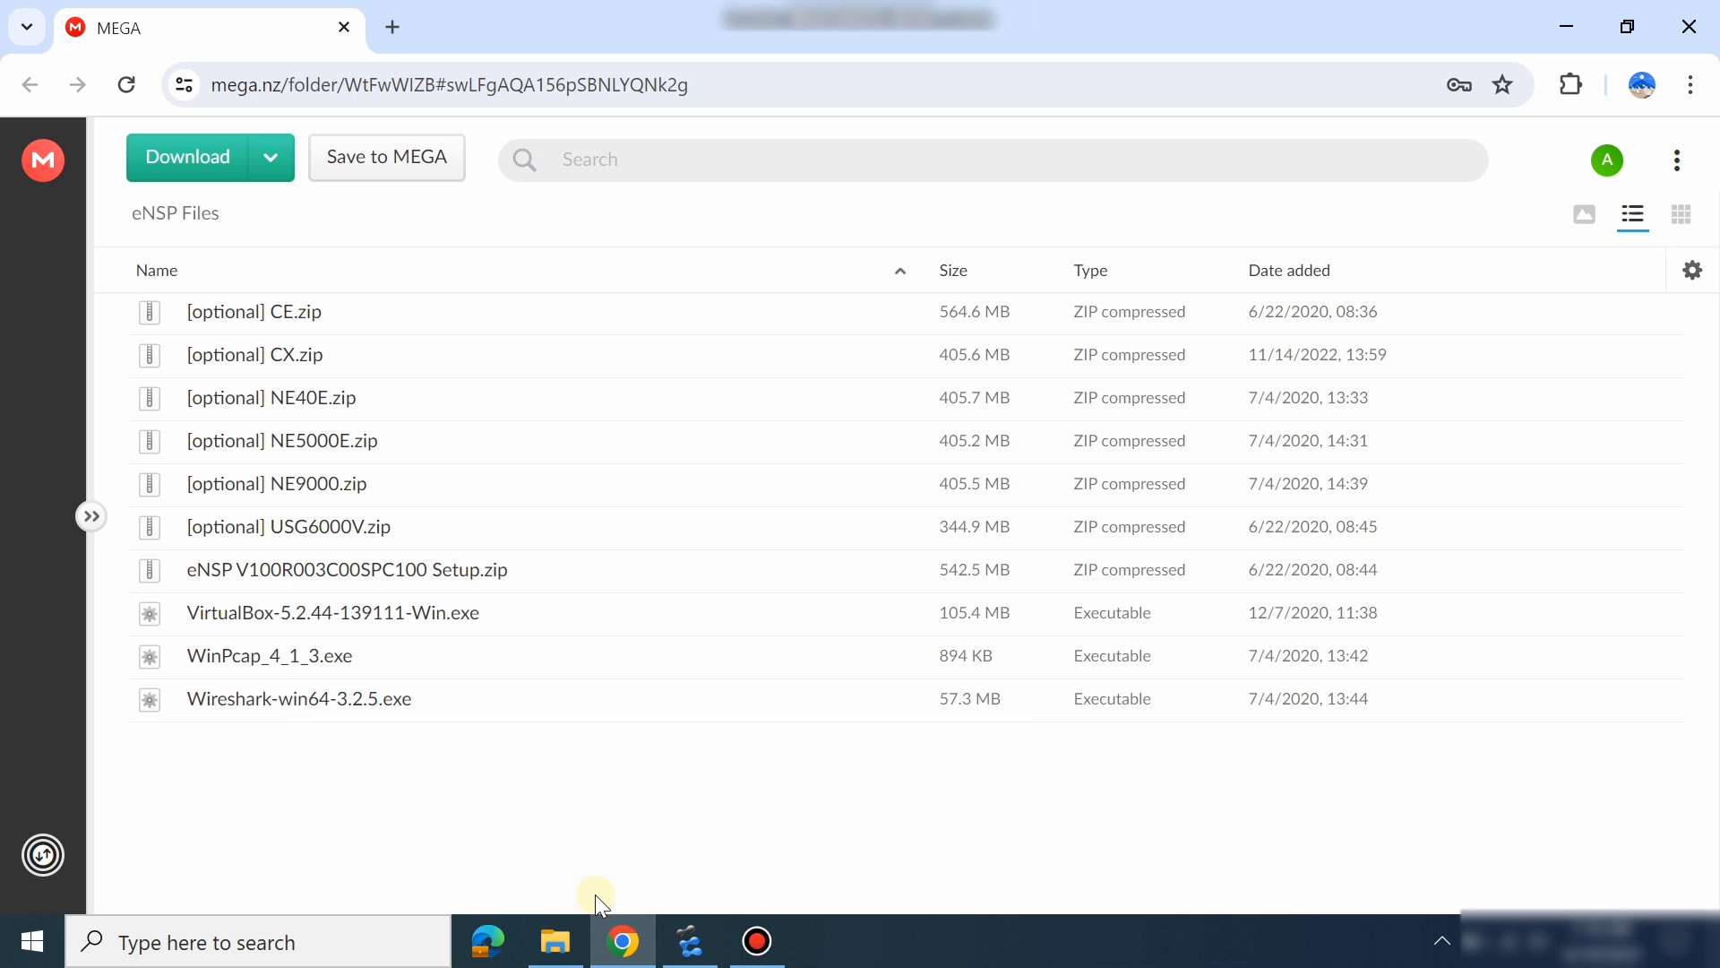
left_click(620, 941)
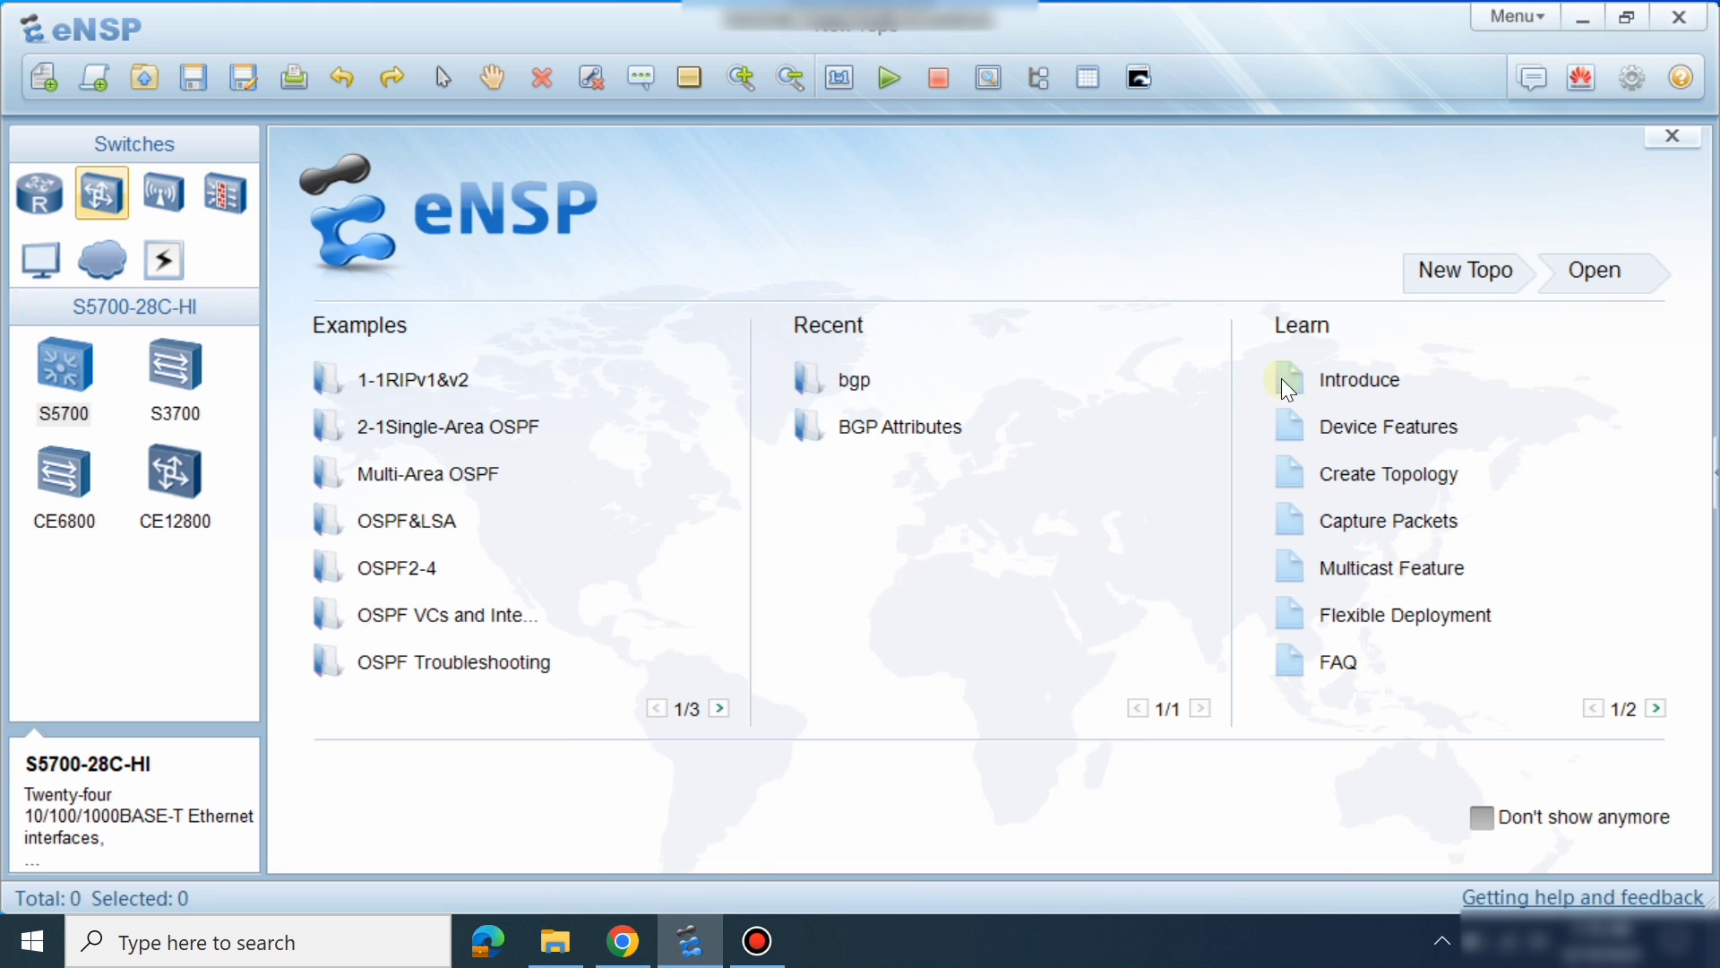
Create a new blank topology and register the AR, AC, AP, AD and SAP base devices.
left_click(1487, 283)
left_click(1511, 18)
mouse_move(1514, 158)
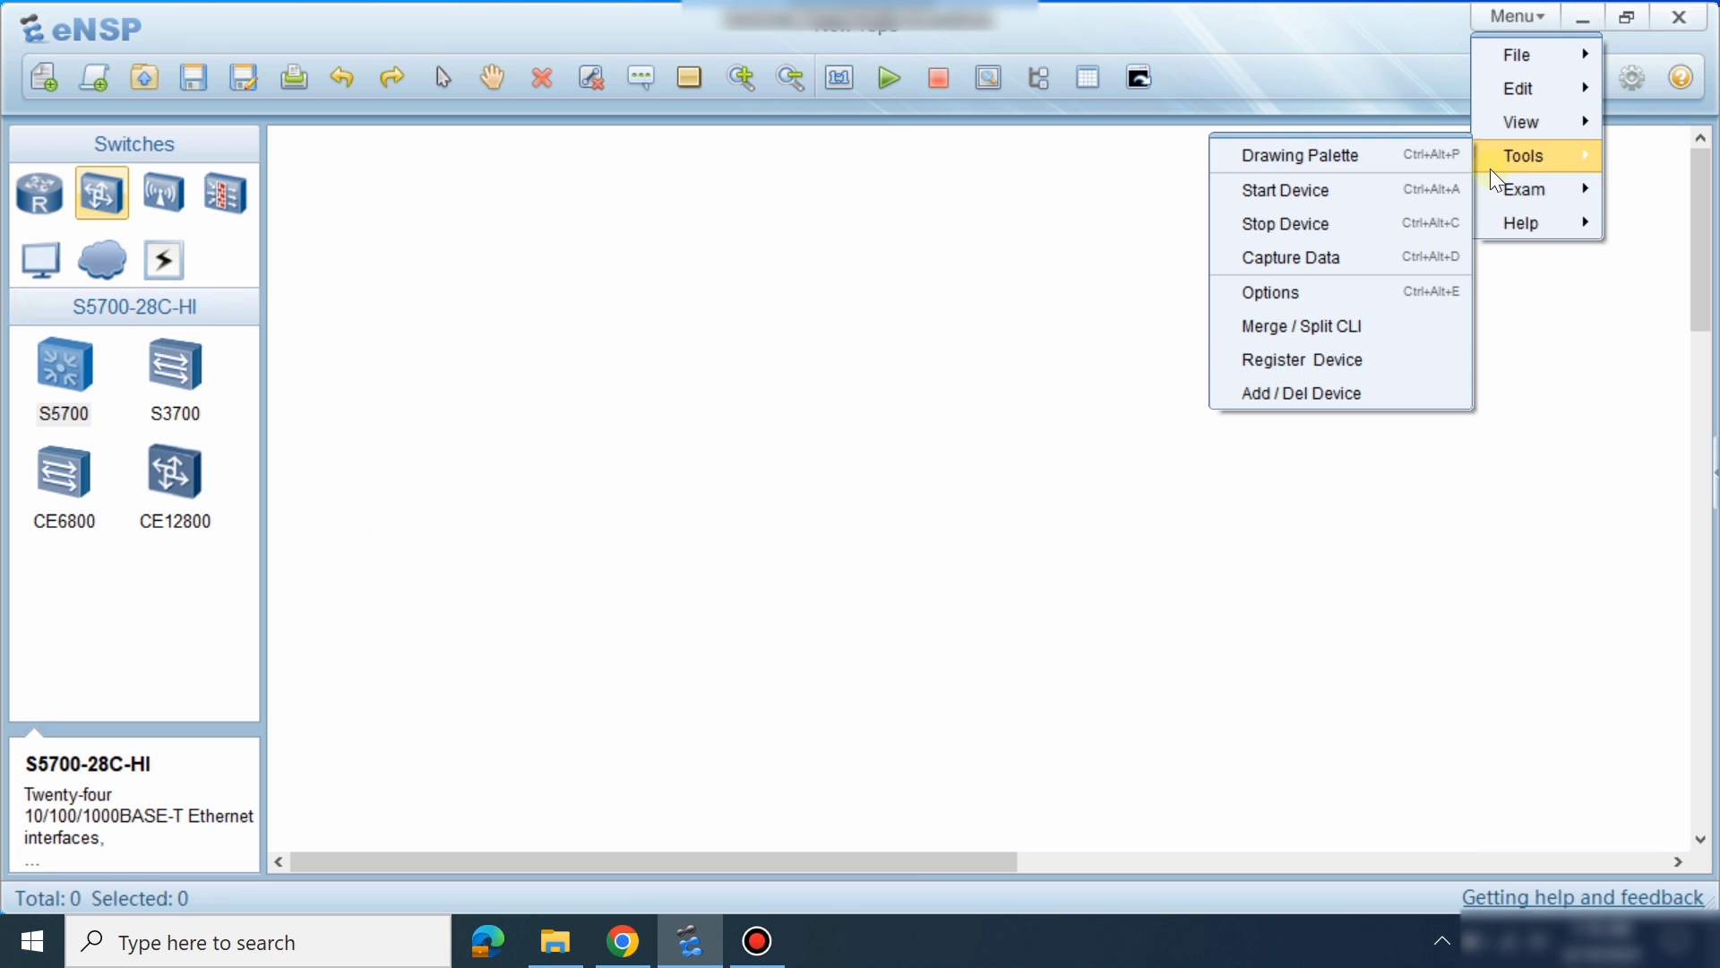
left_click(1297, 359)
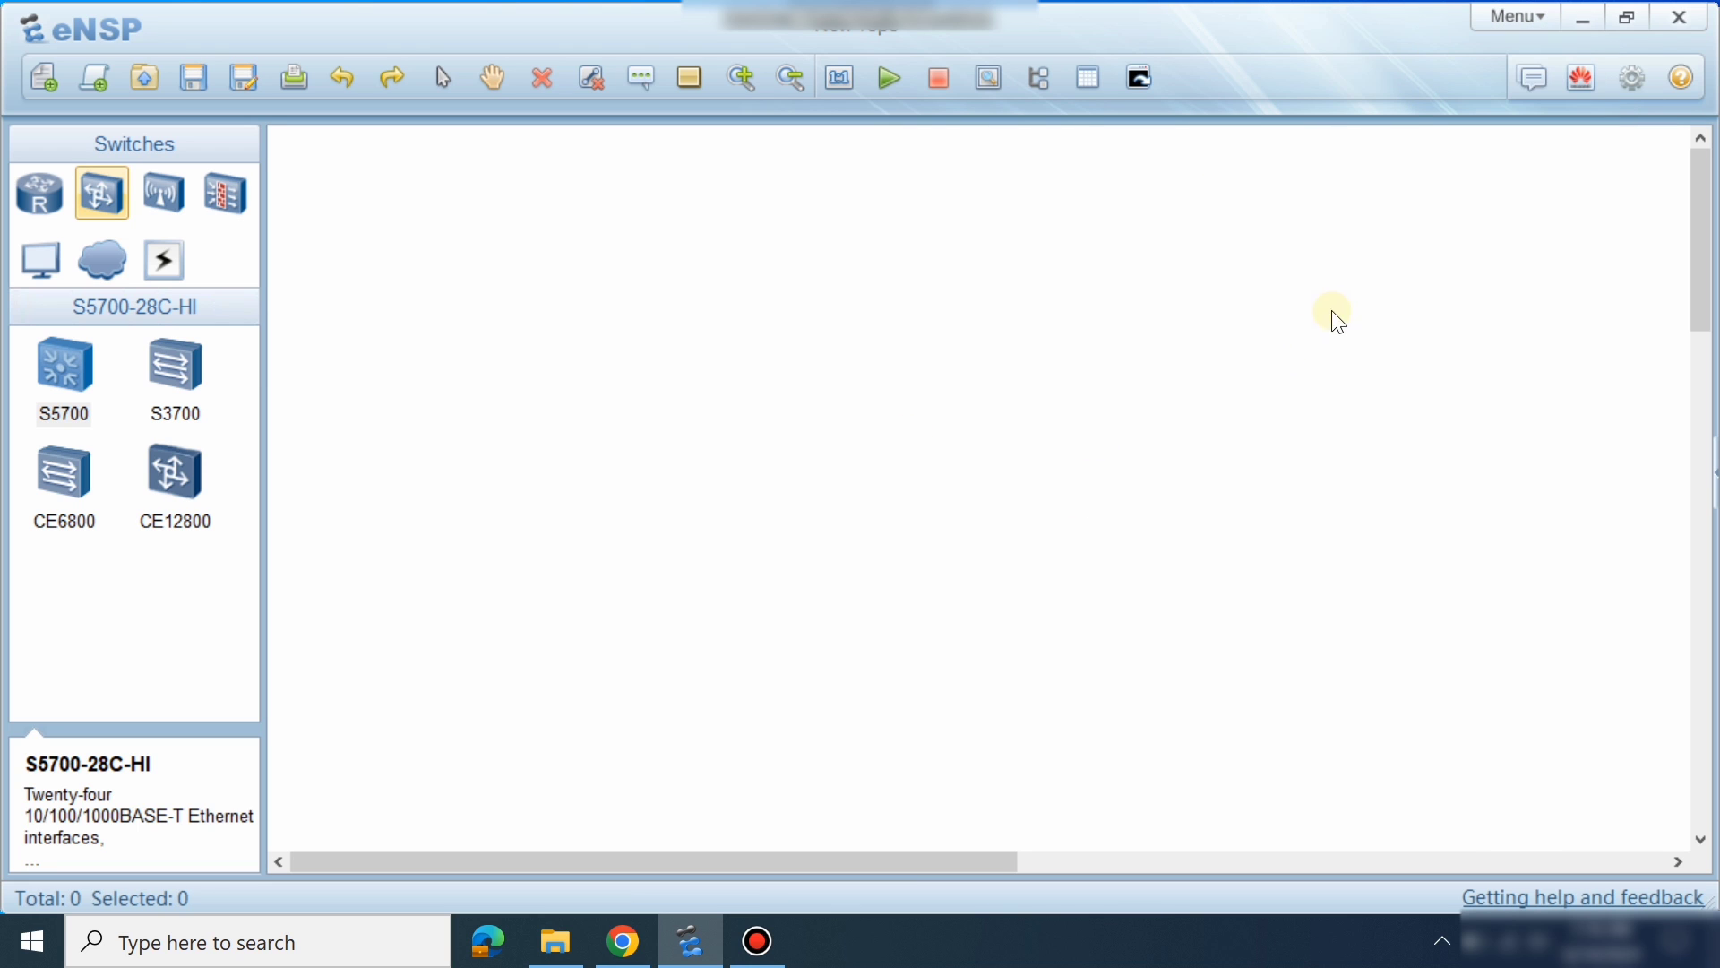
left_click(1247, 372)
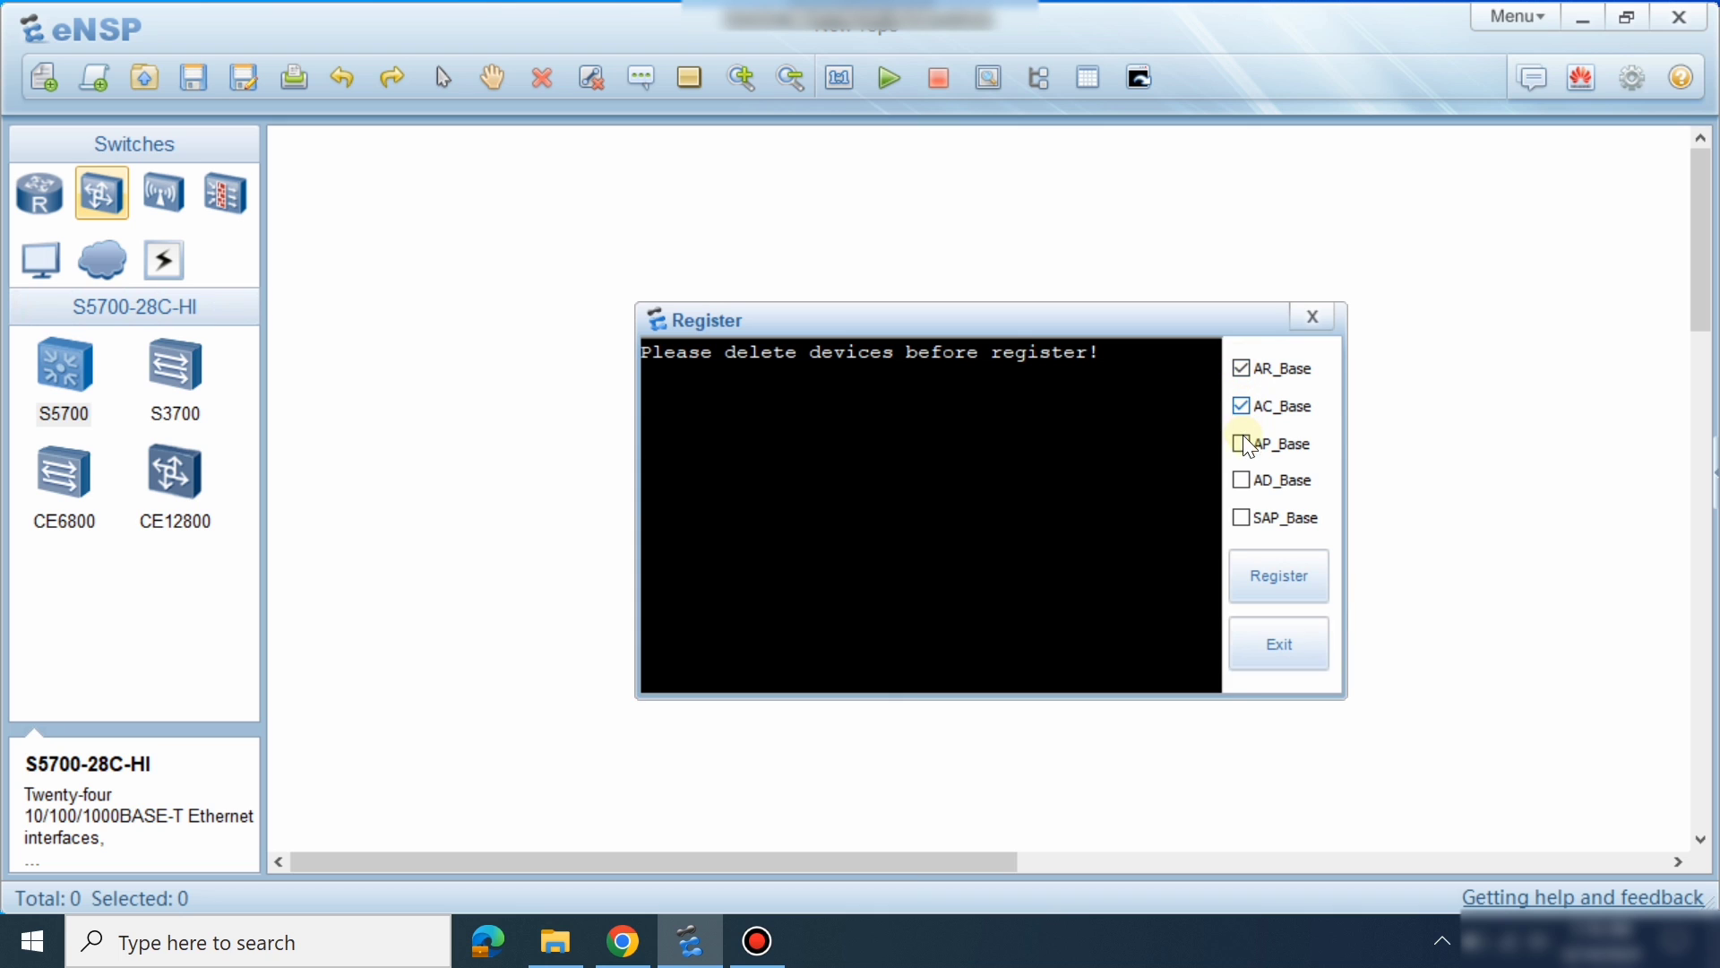
left_click(1243, 517)
left_click(1279, 576)
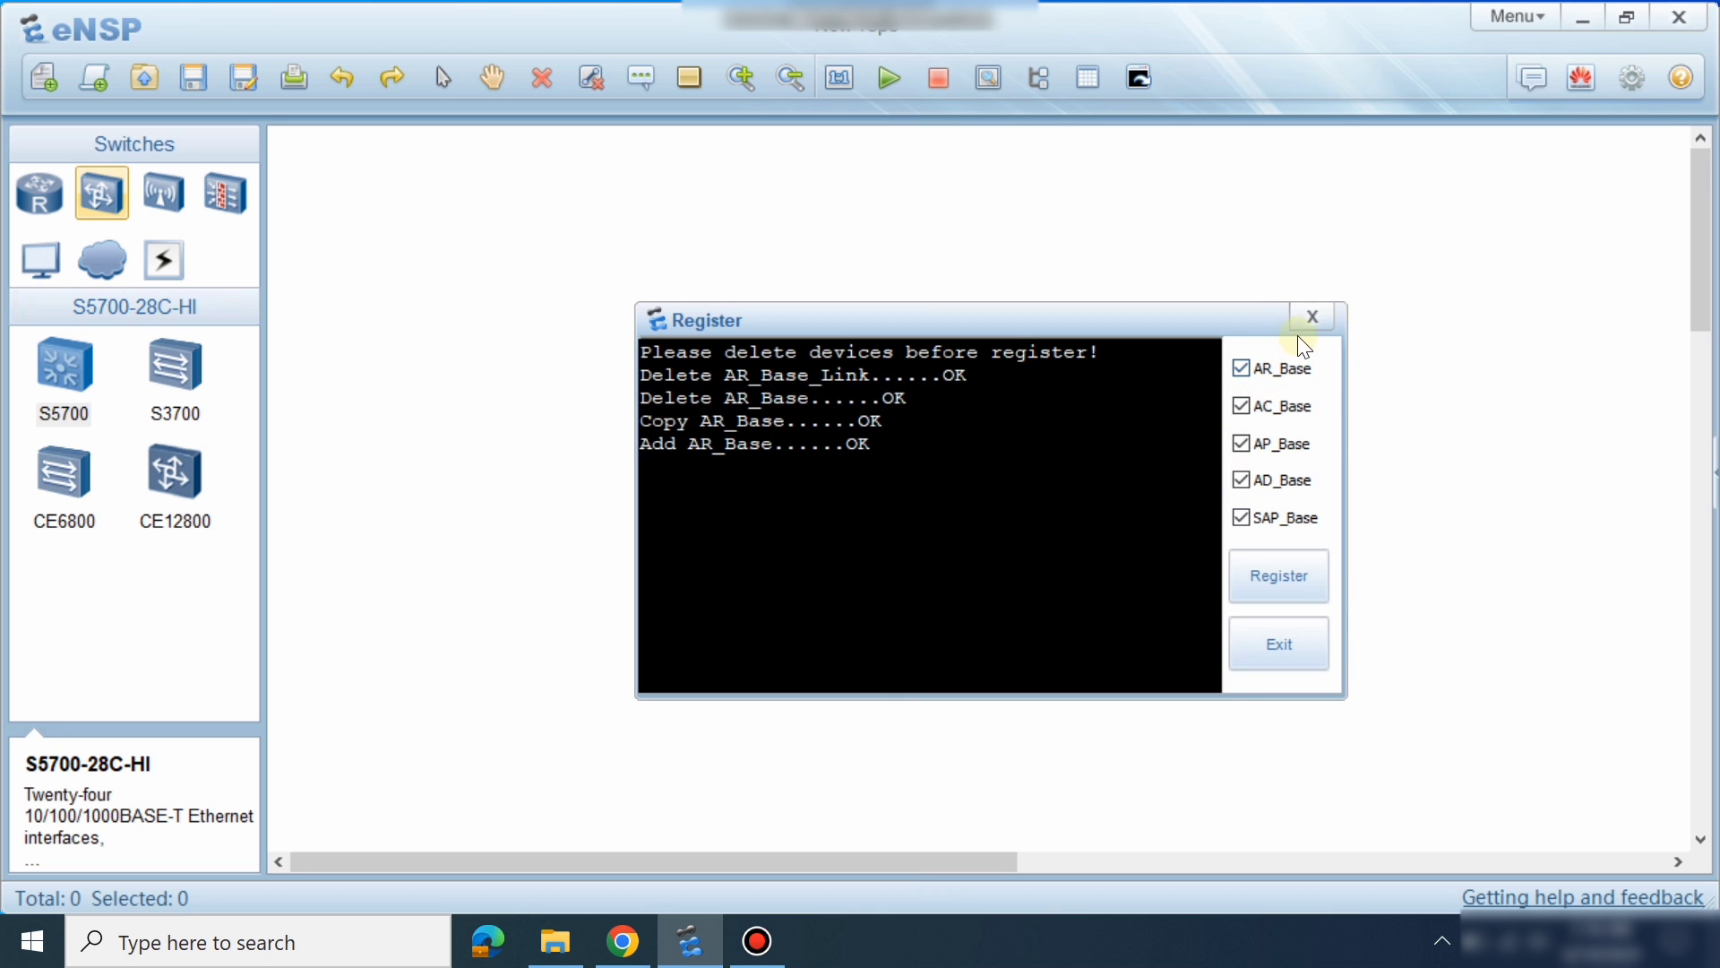
Browse the Router, WLAN, Switch and Firewall device lists, then close the Register window.
left_click(39, 192)
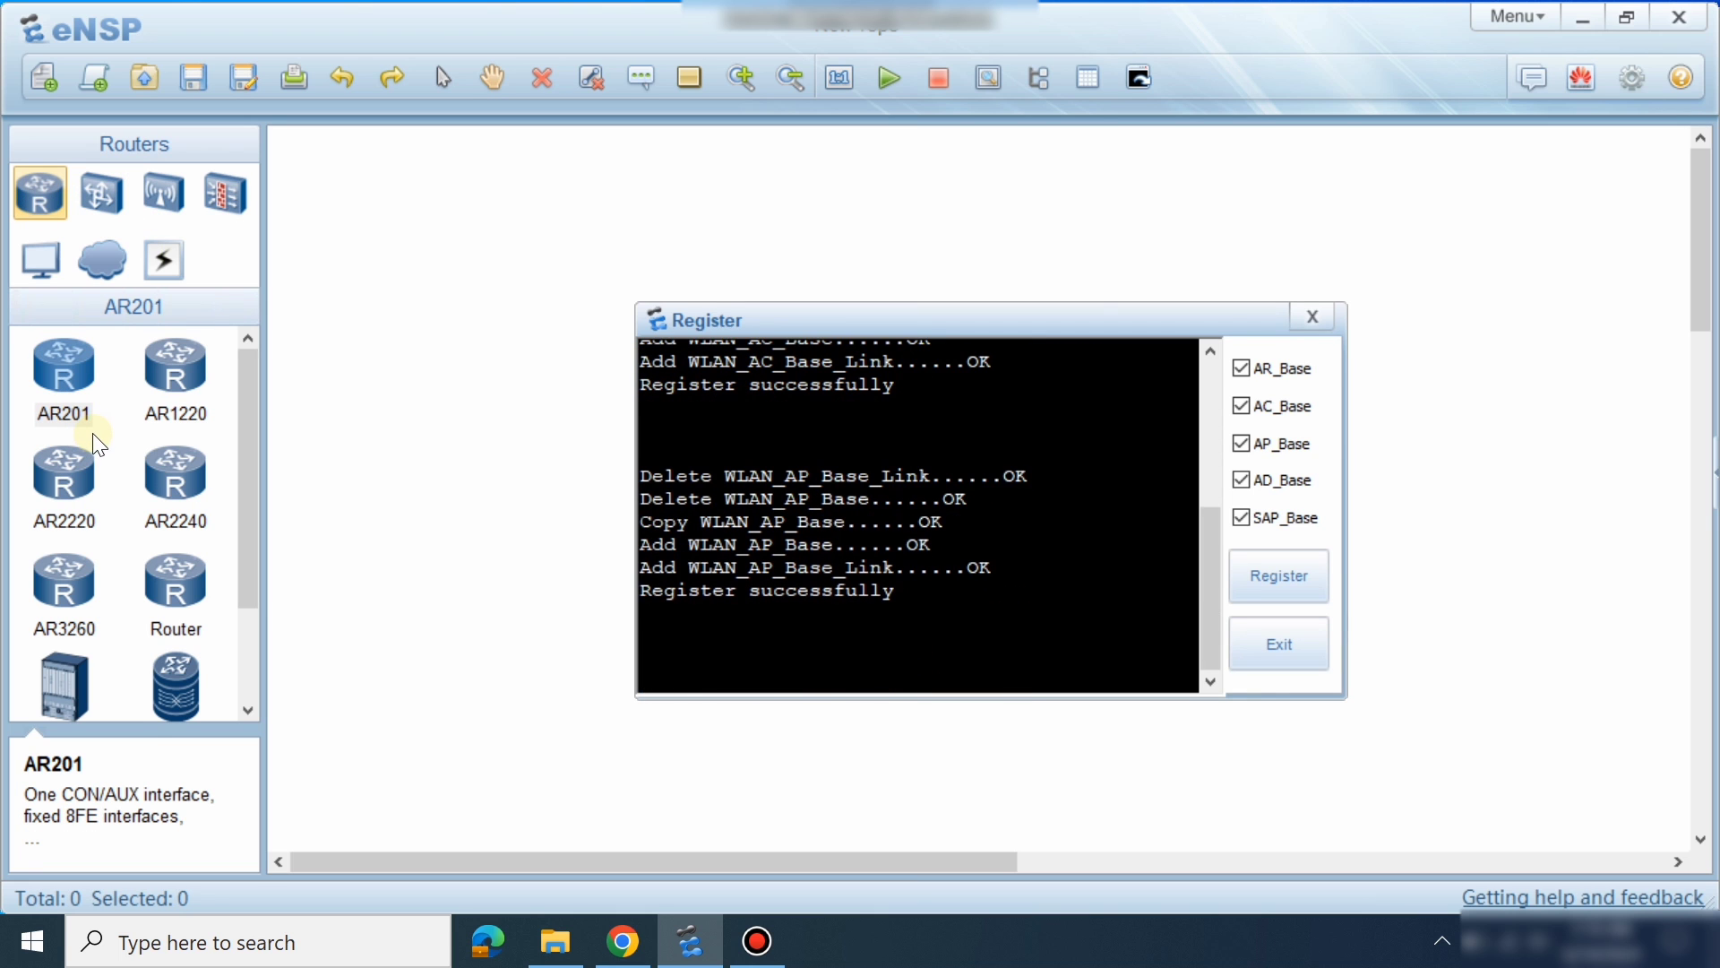
left_click(170, 199)
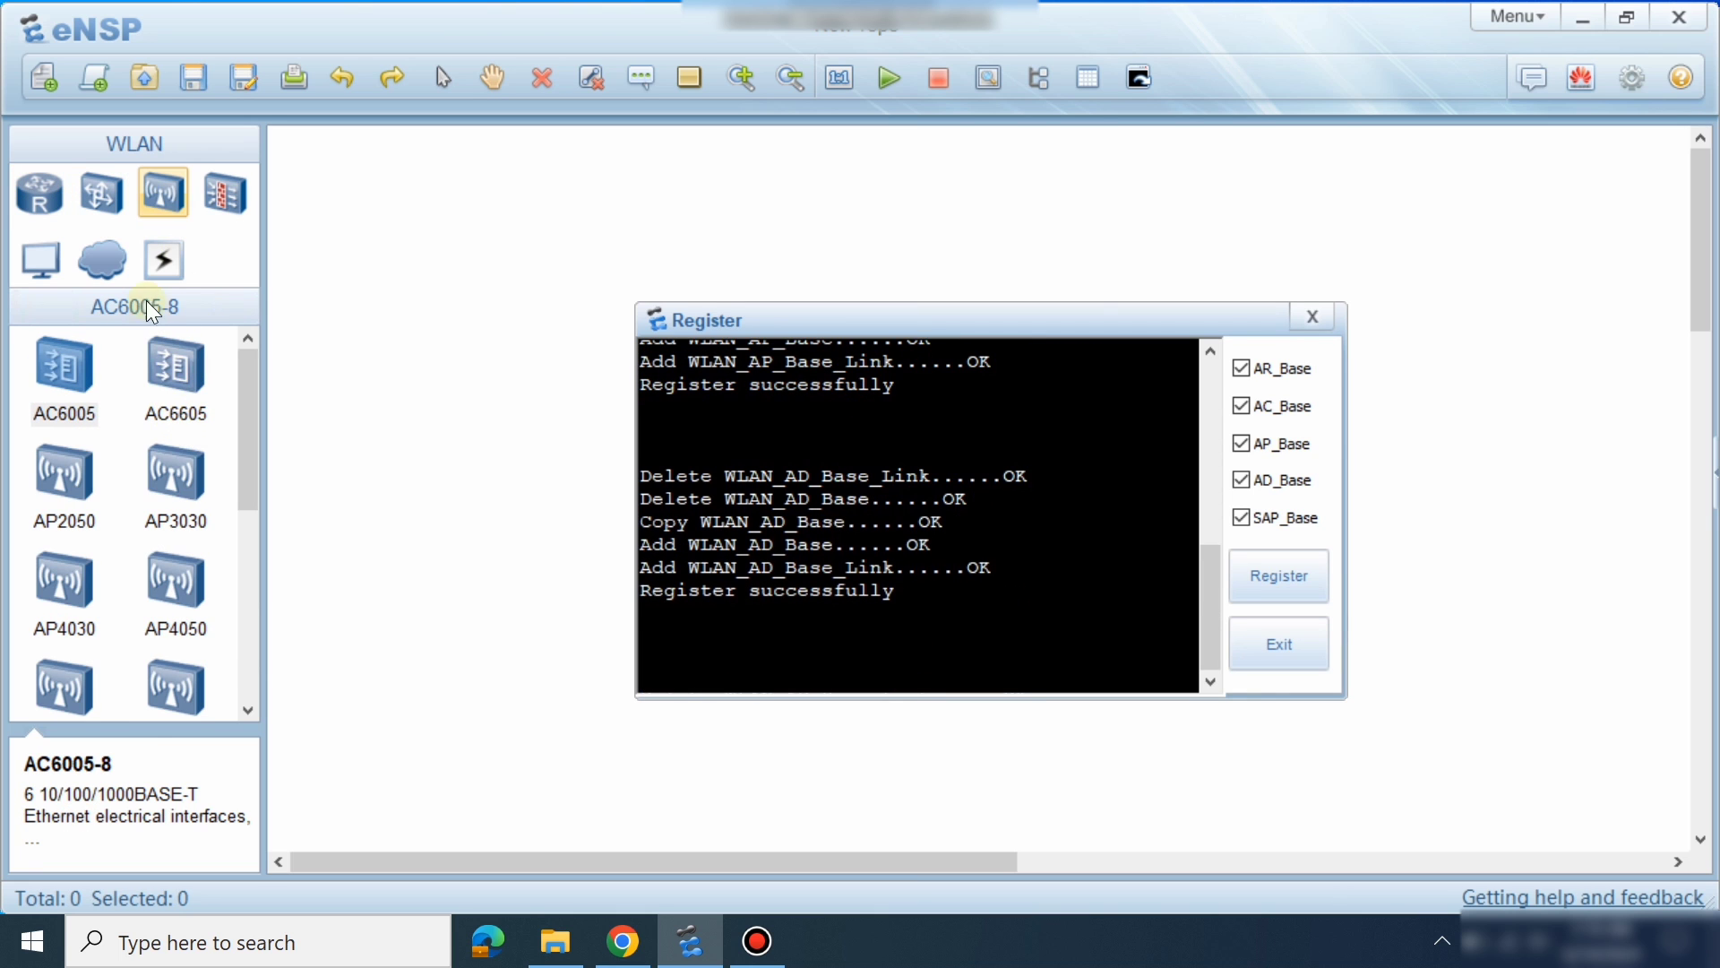
left_click(103, 199)
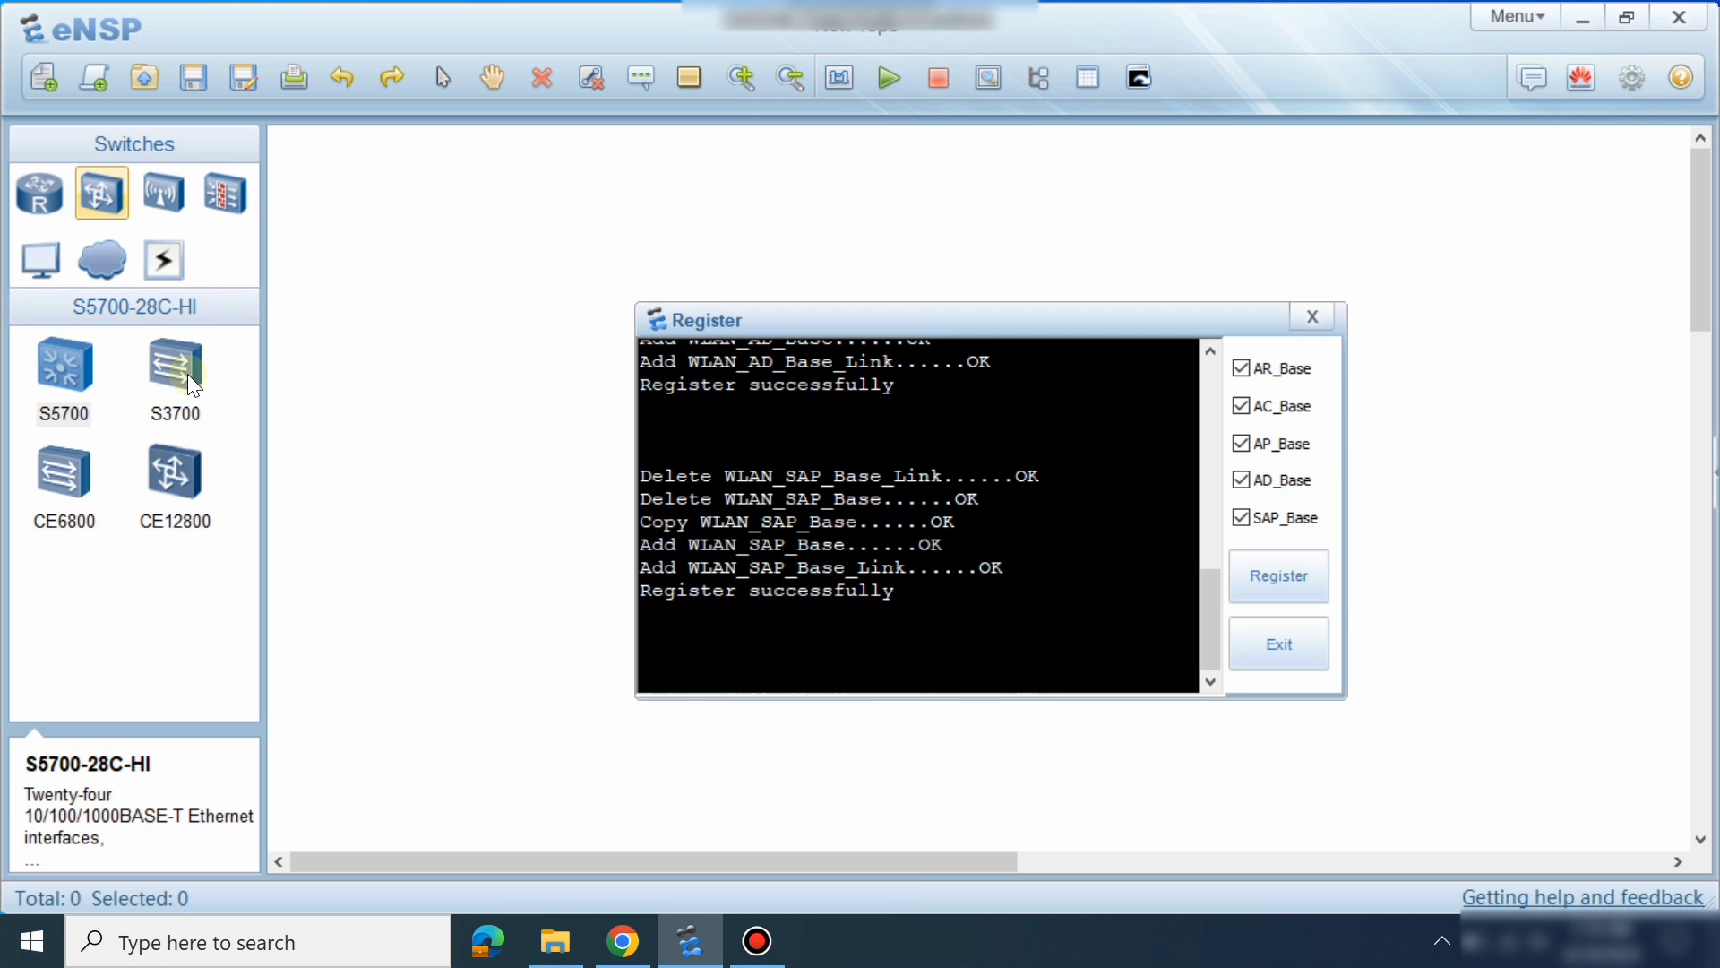
left_click(225, 195)
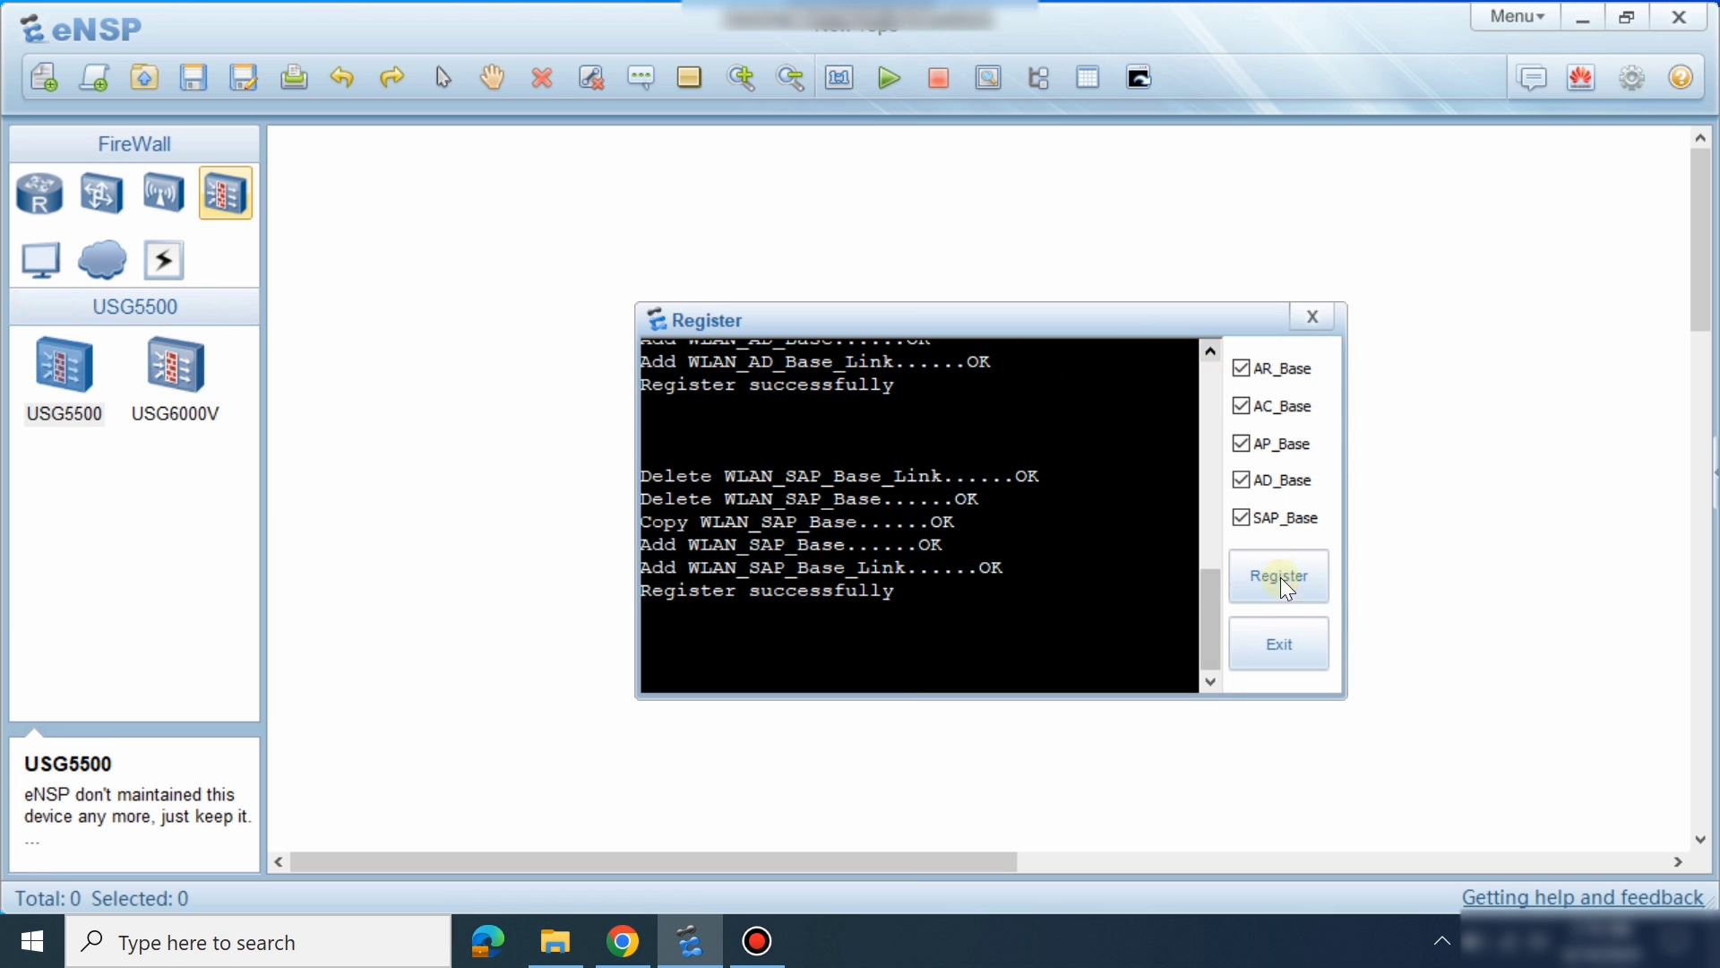
left_click(1294, 632)
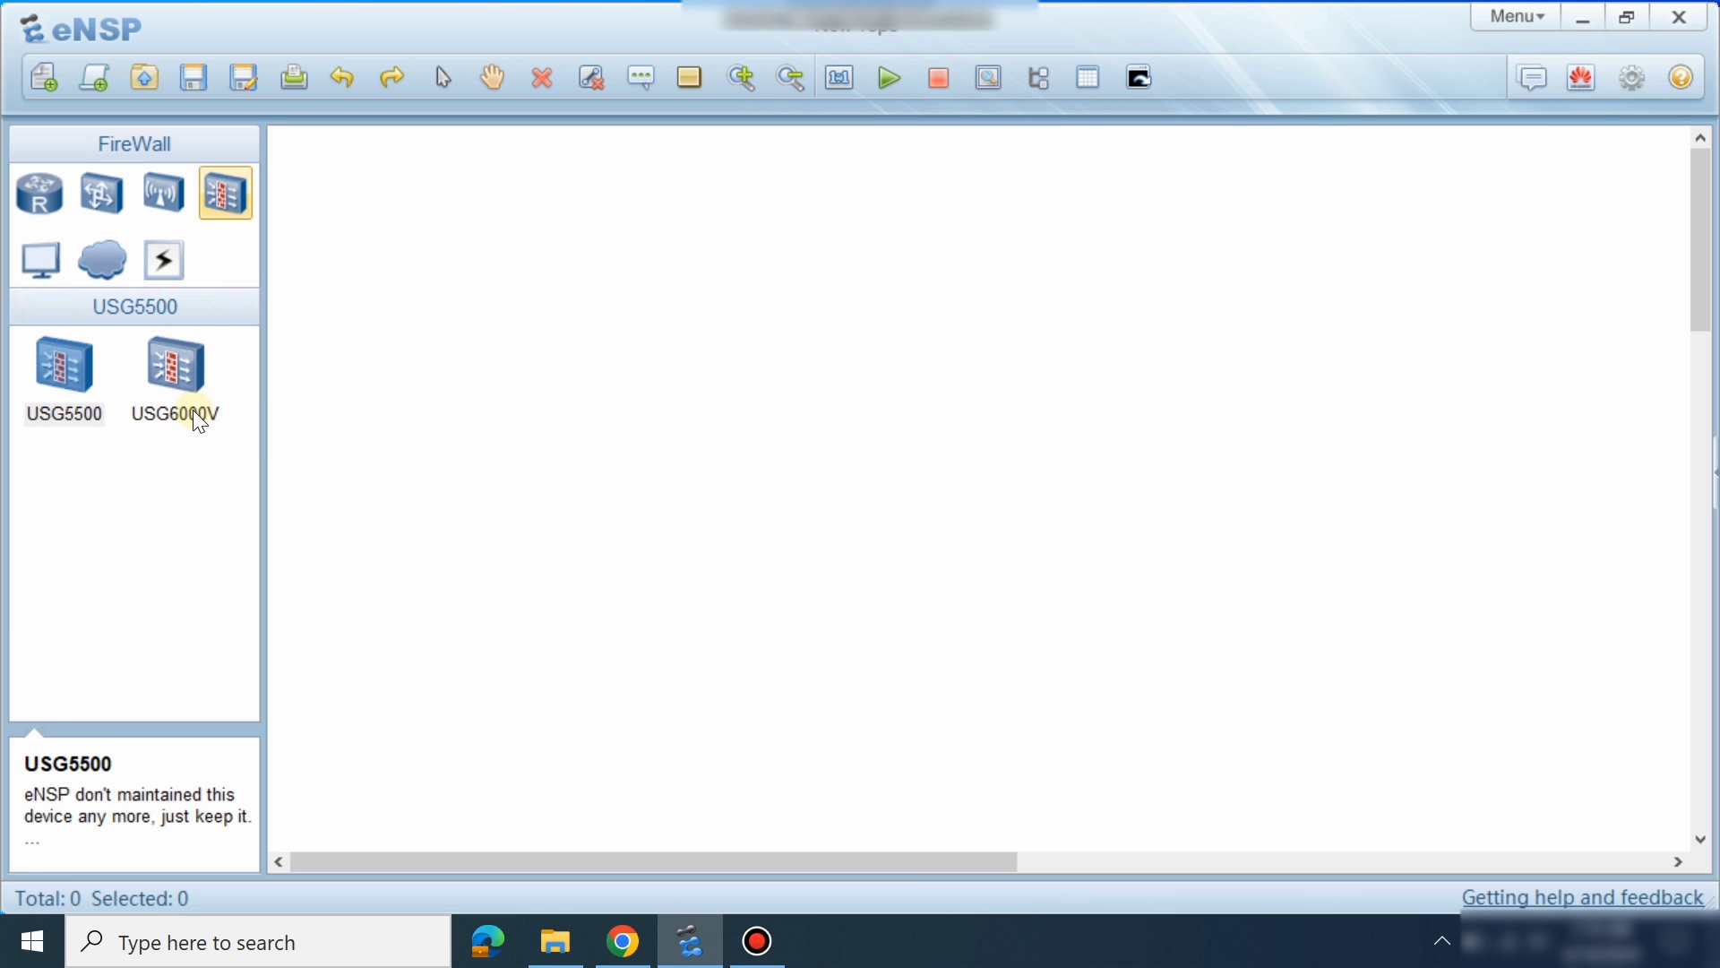
Drag an NE40E router from the Routers list to the canvas centre as NE1.
left_click(620, 936)
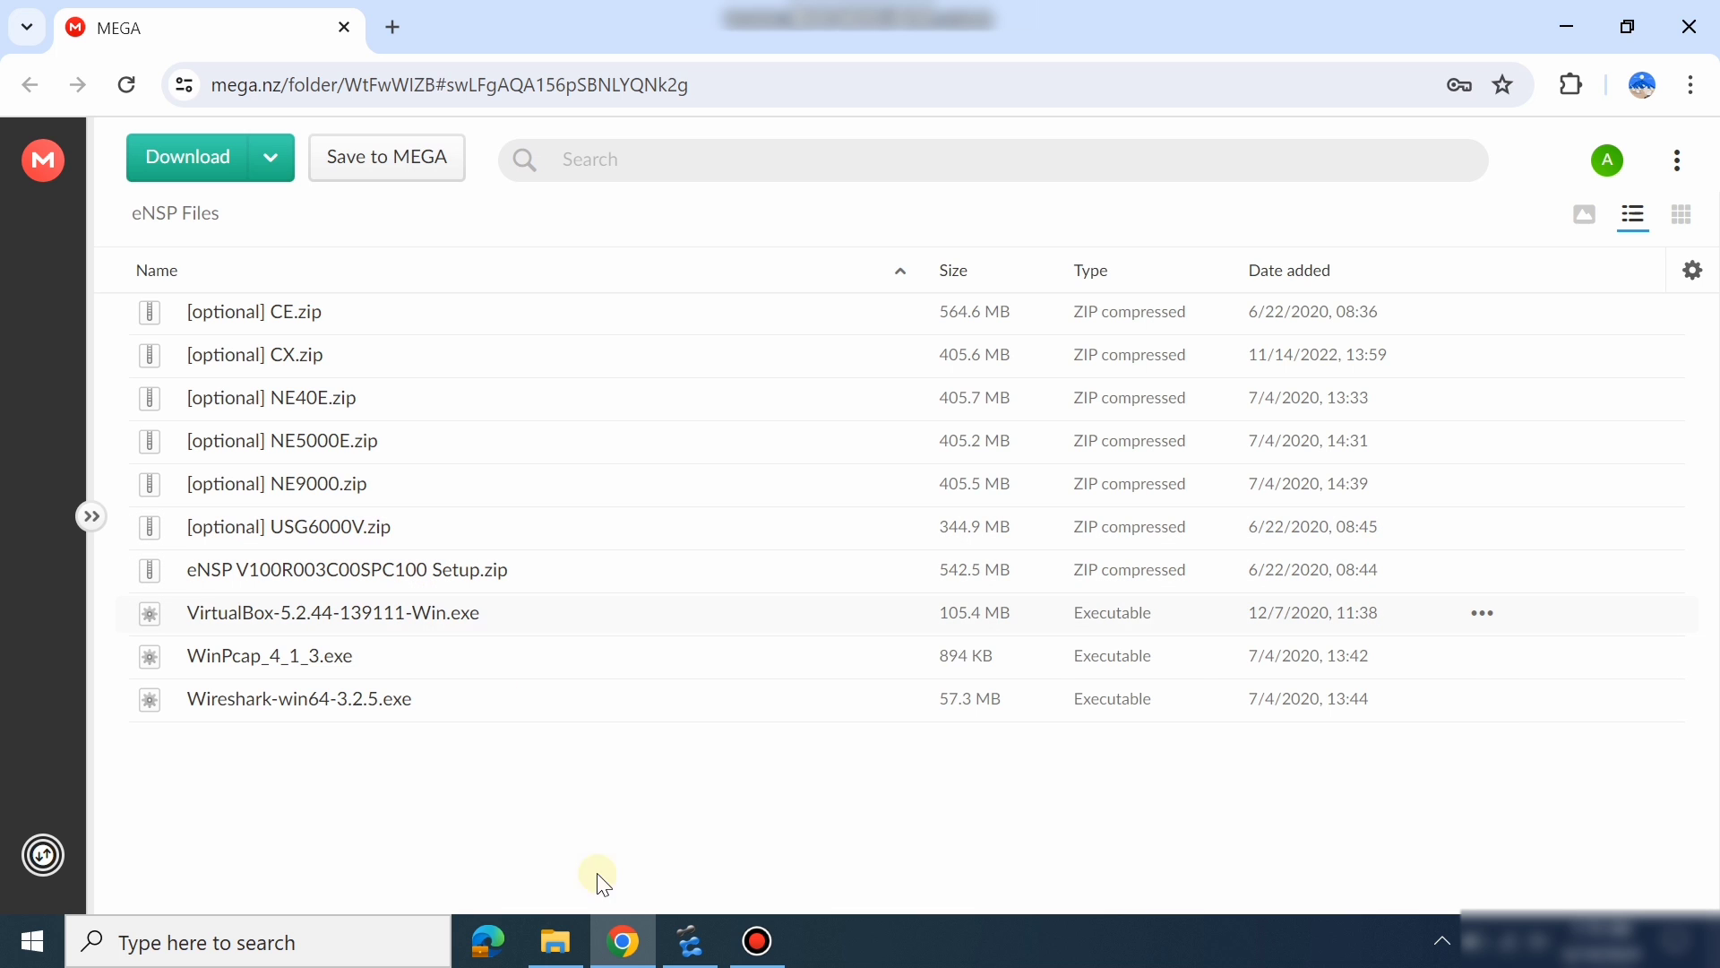
left_click(623, 941)
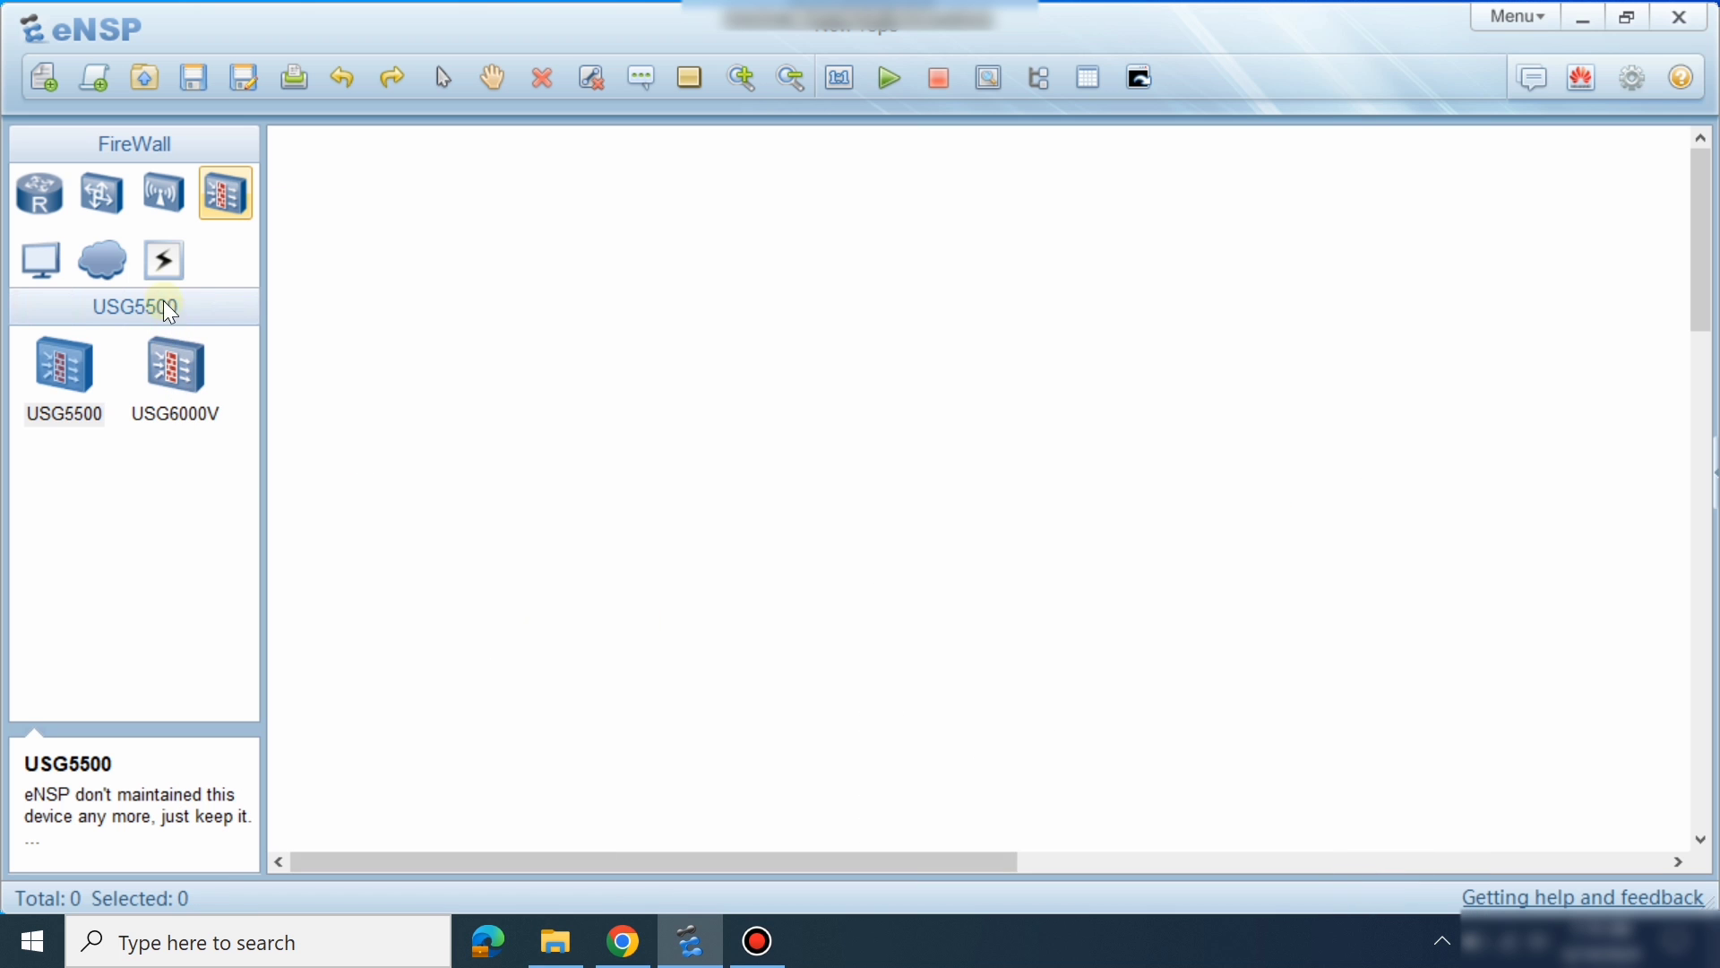
left_click(68, 203)
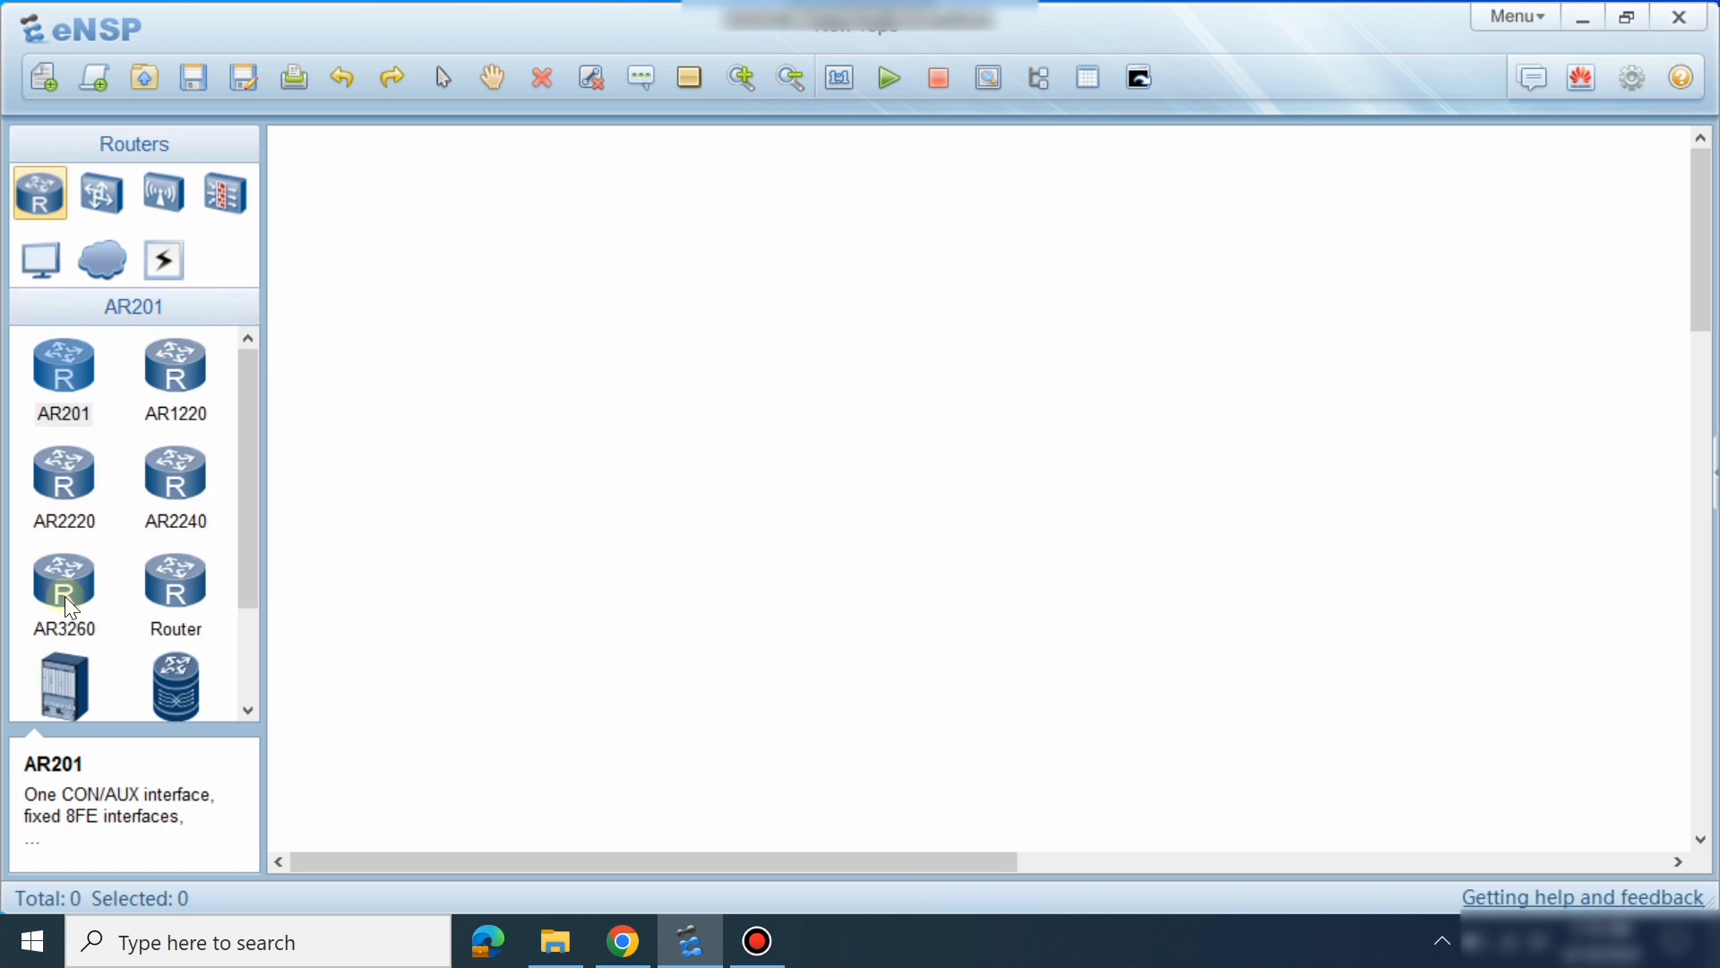
scroll(63, 583, "down", 3)
left_click_drag(63, 568, 793, 431)
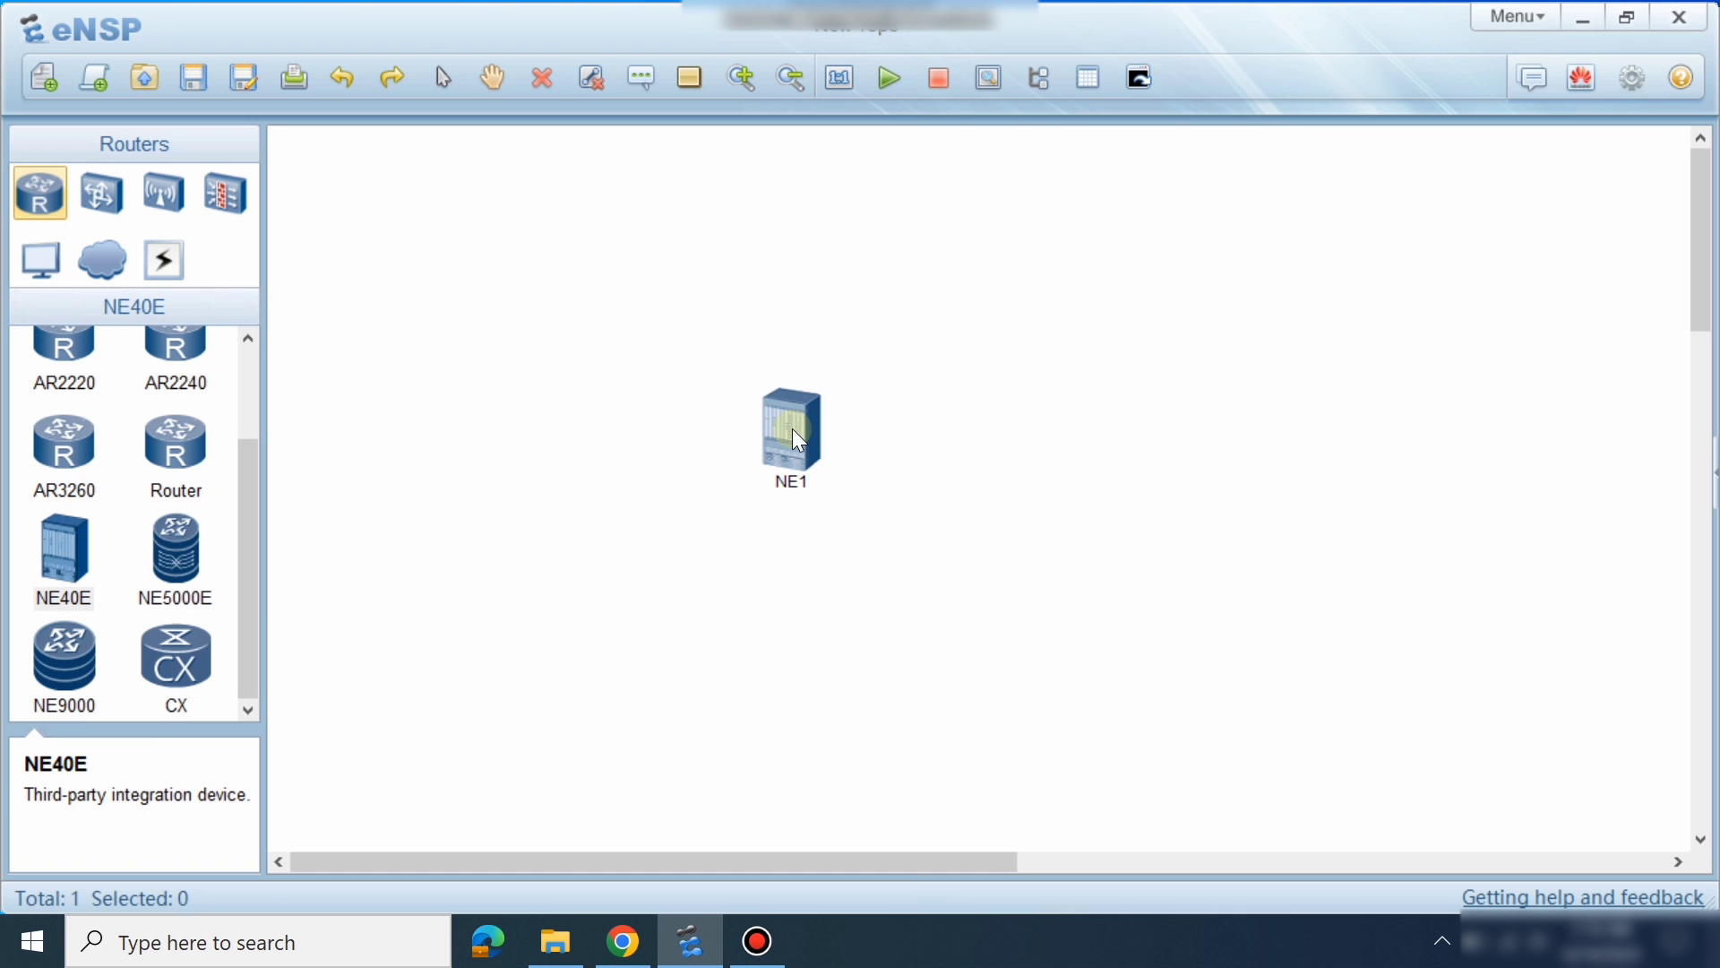
right_click(797, 439)
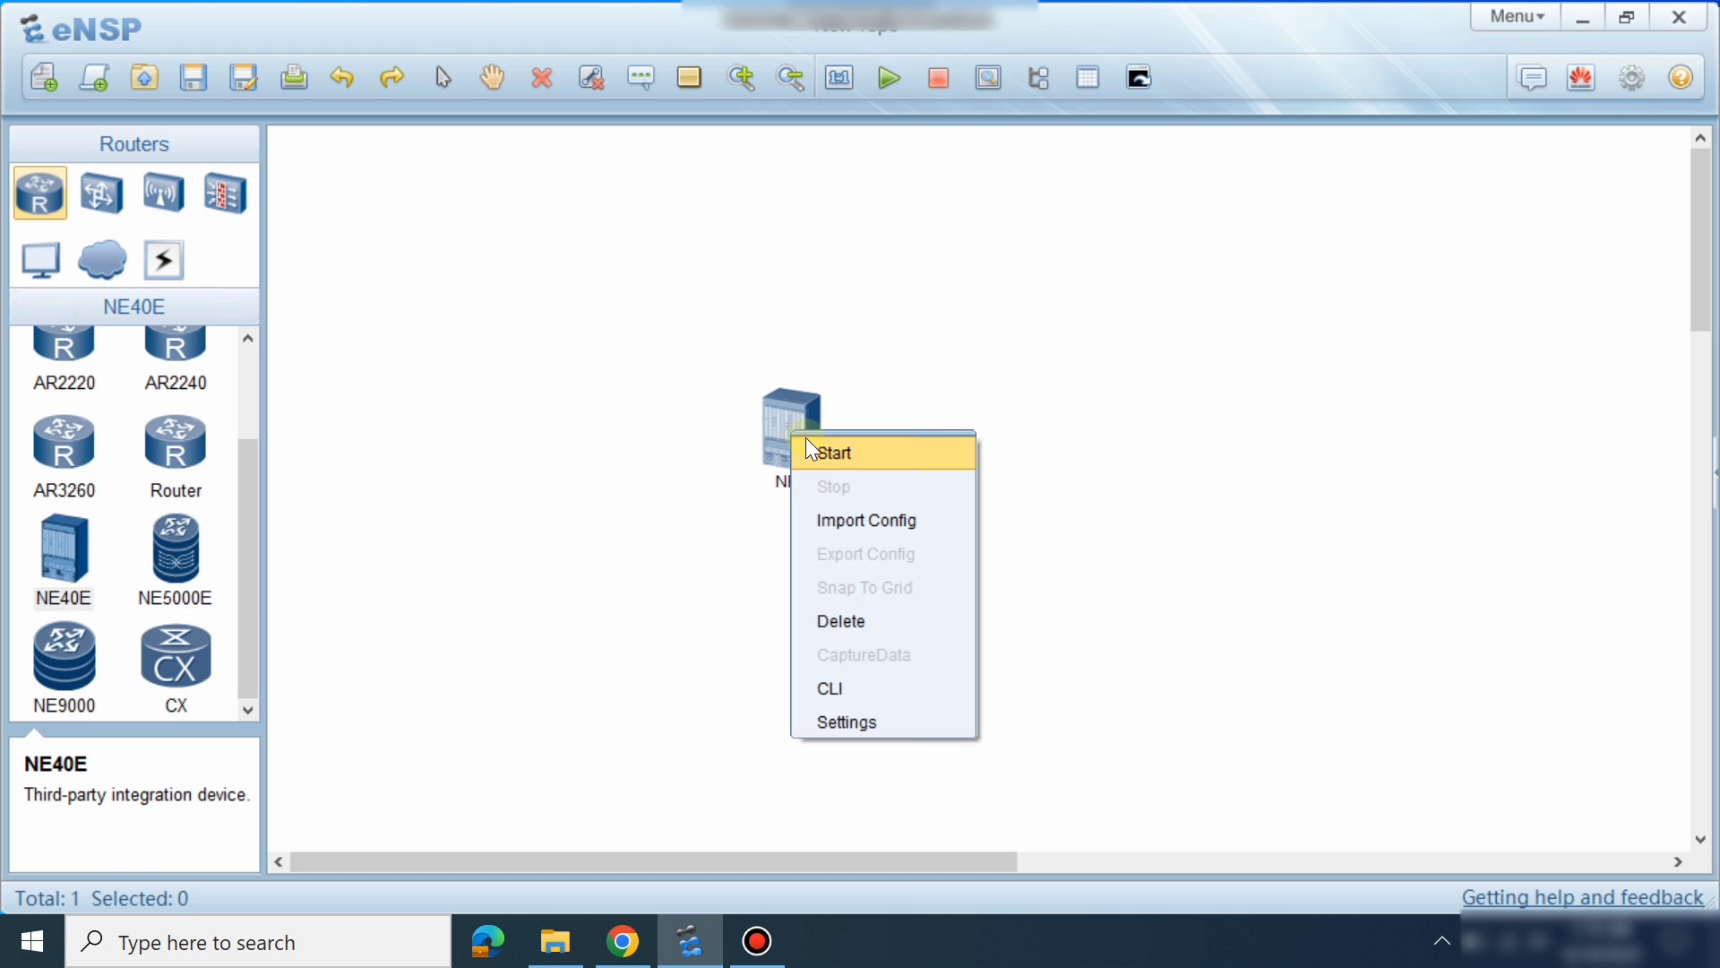
Start NE1, check the locally downloaded eNSP folder, and return to the package import prompt.
left_click(810, 443)
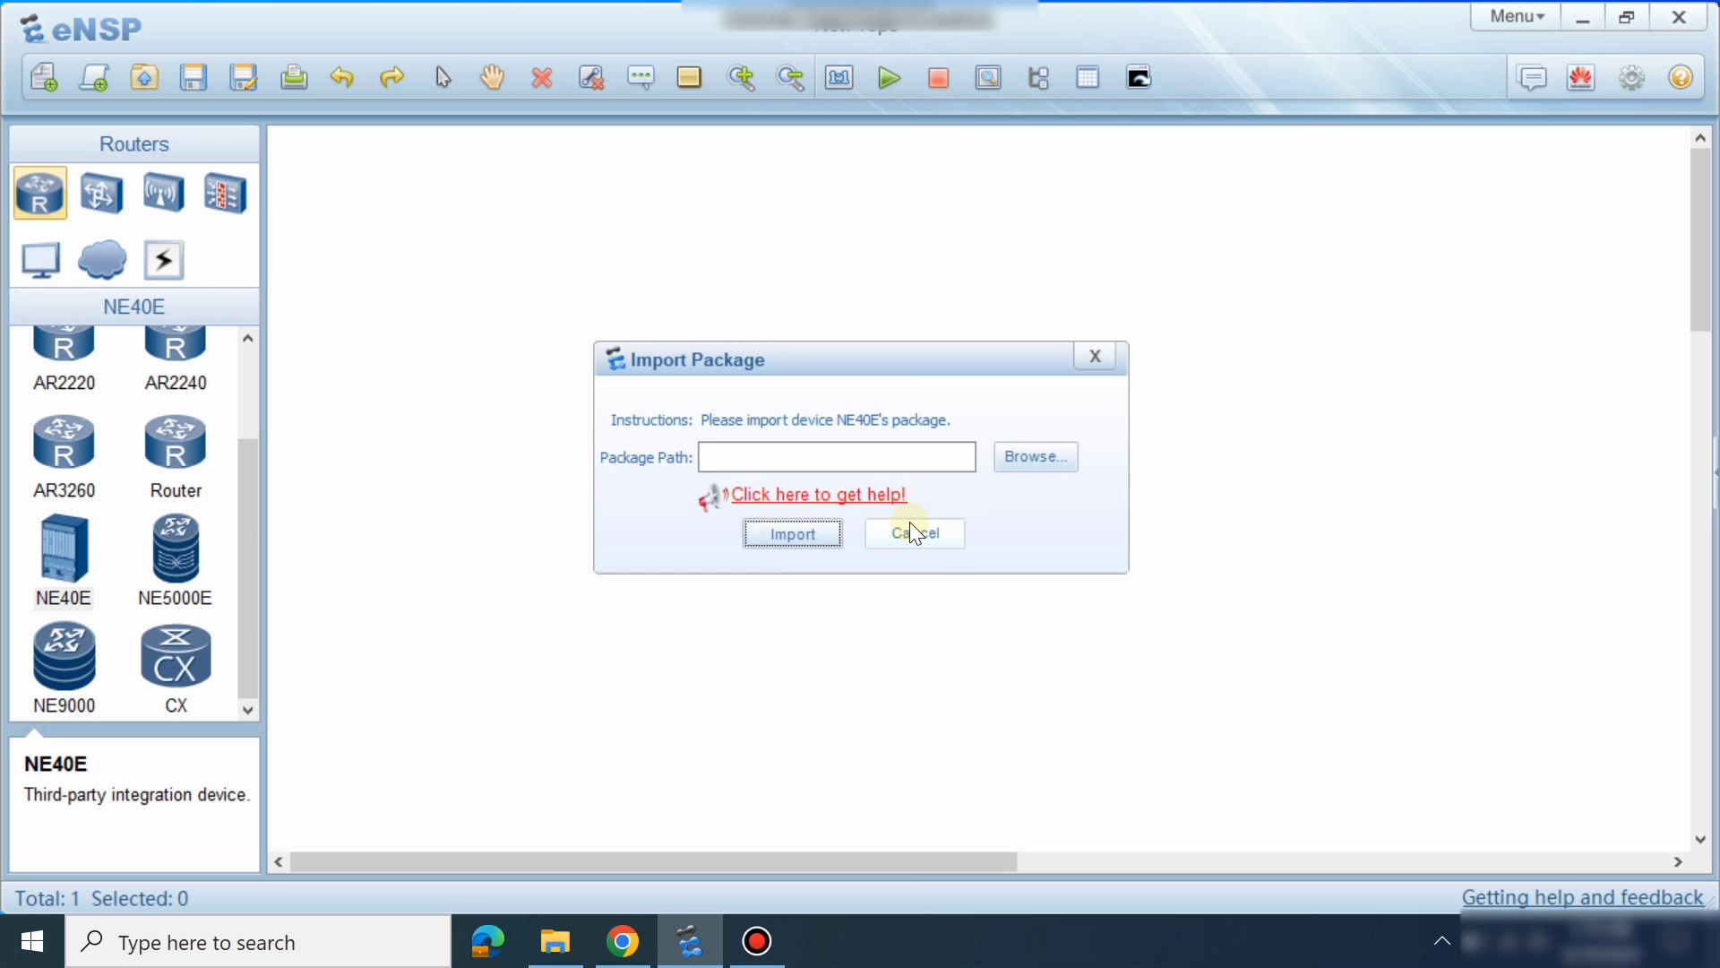
left_click(638, 941)
left_click(652, 944)
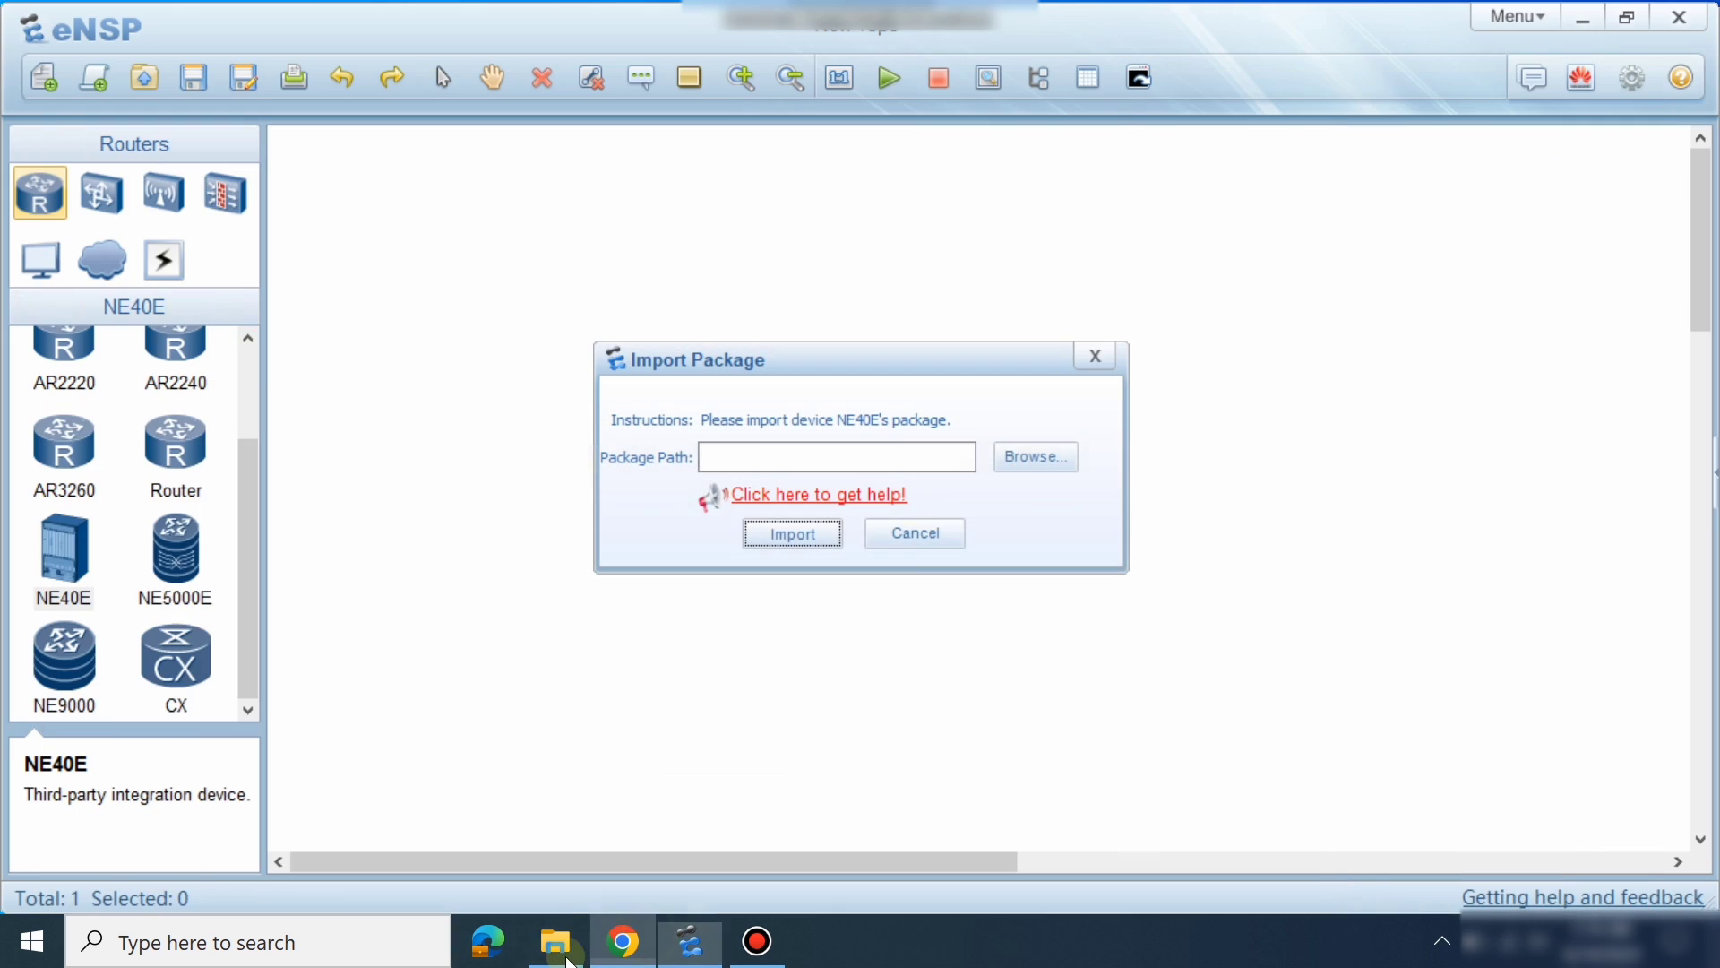
left_click(556, 941)
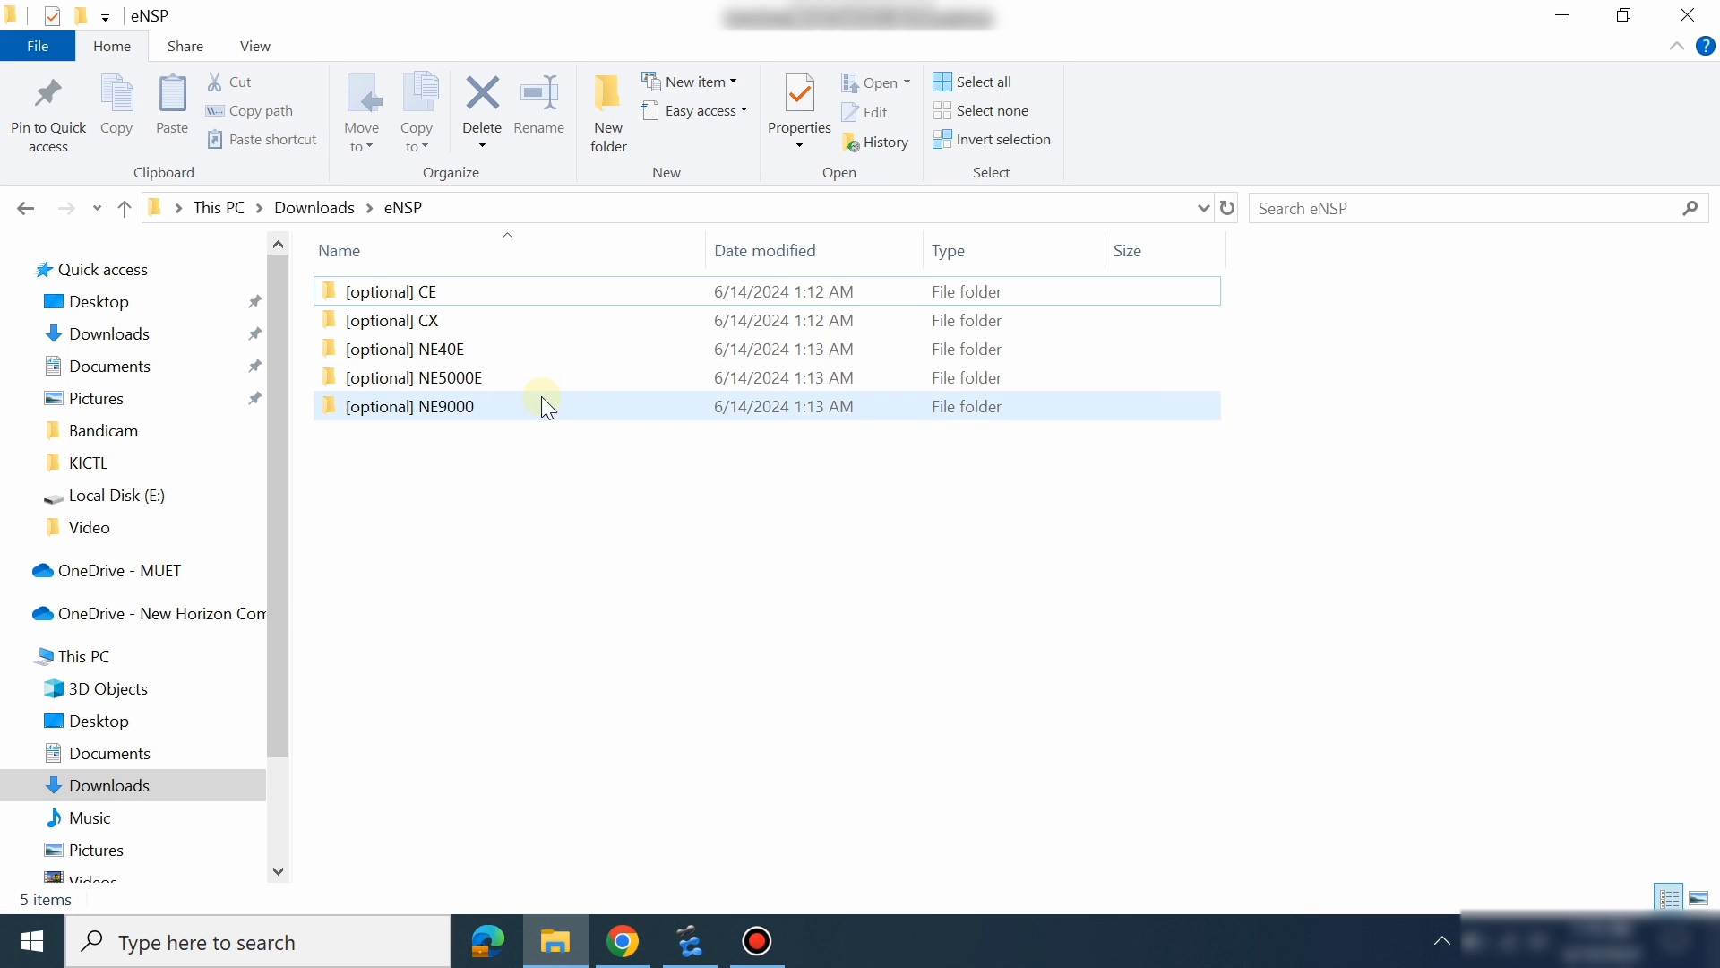
left_click(690, 943)
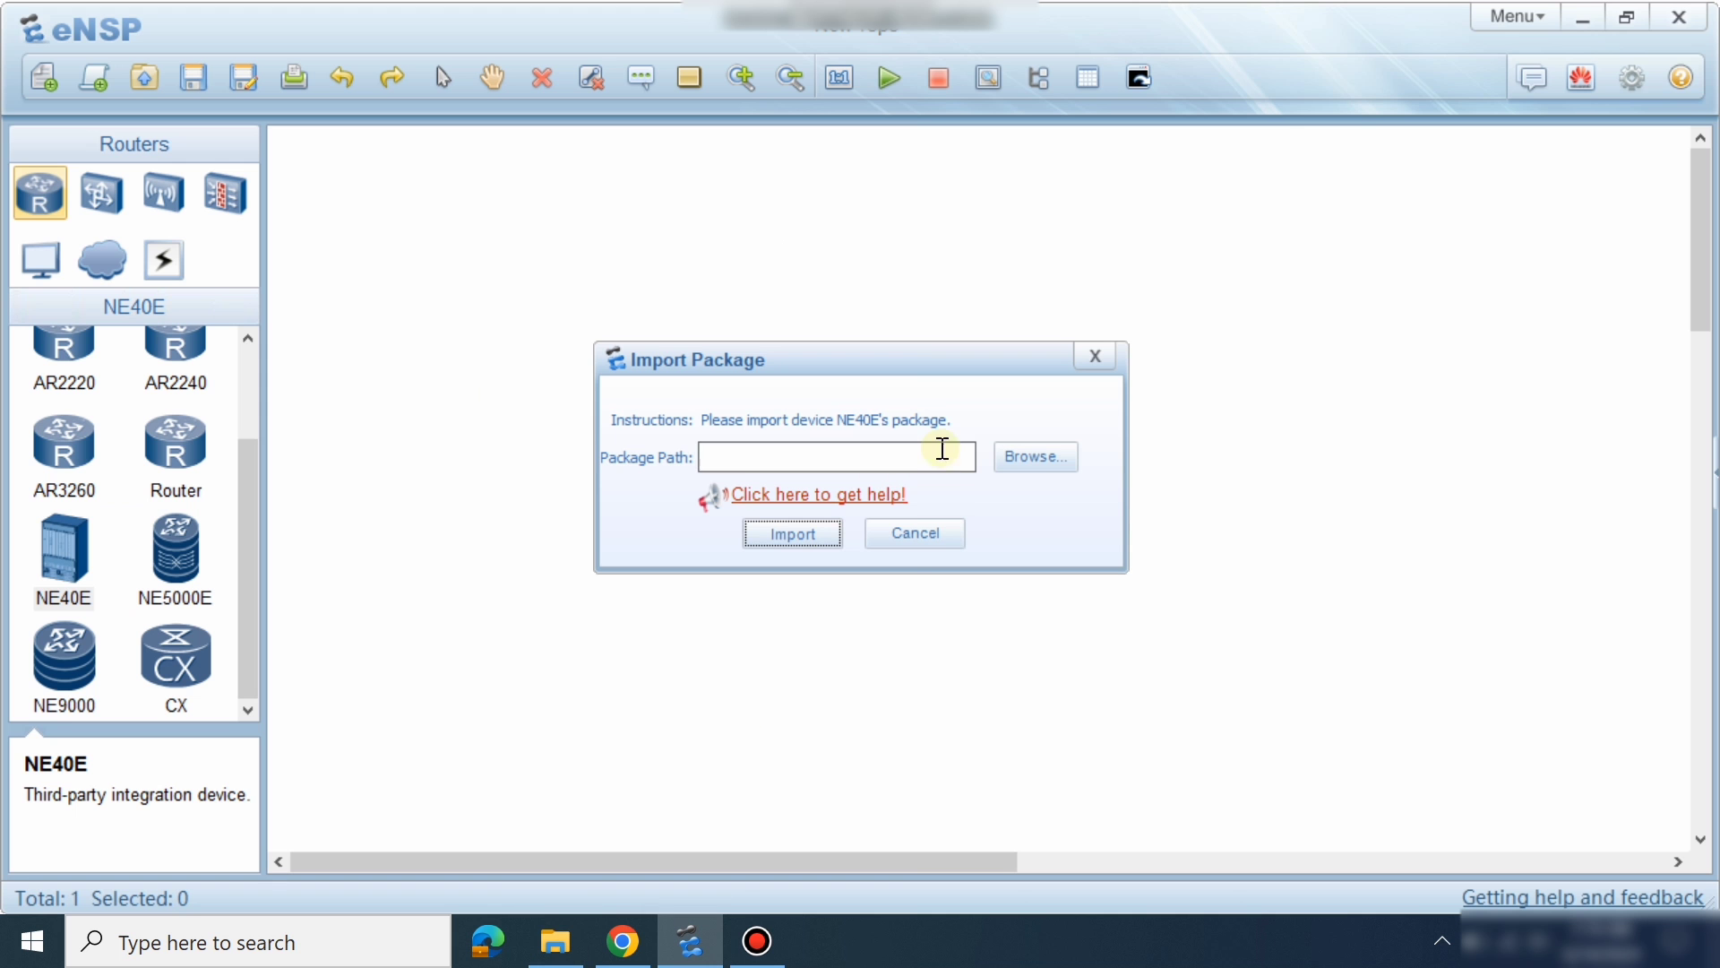
Import the NE40E package from Downloads\eNSP\[optional] NE40E.
left_click(1062, 462)
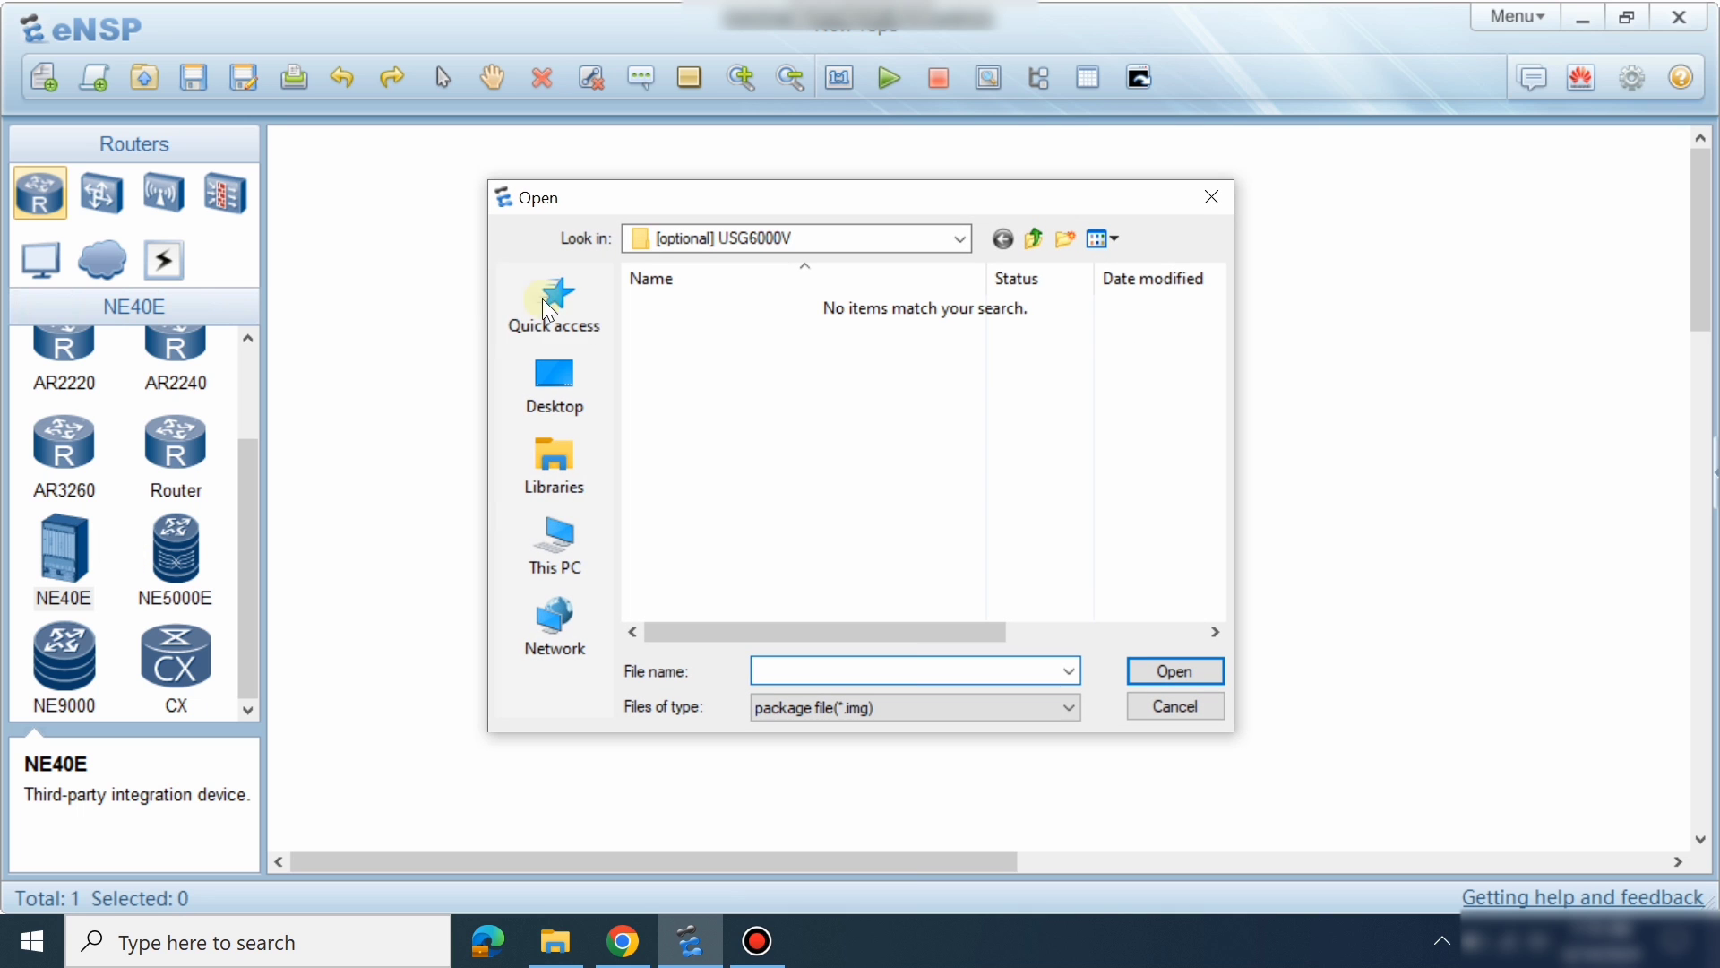
left_click(556, 538)
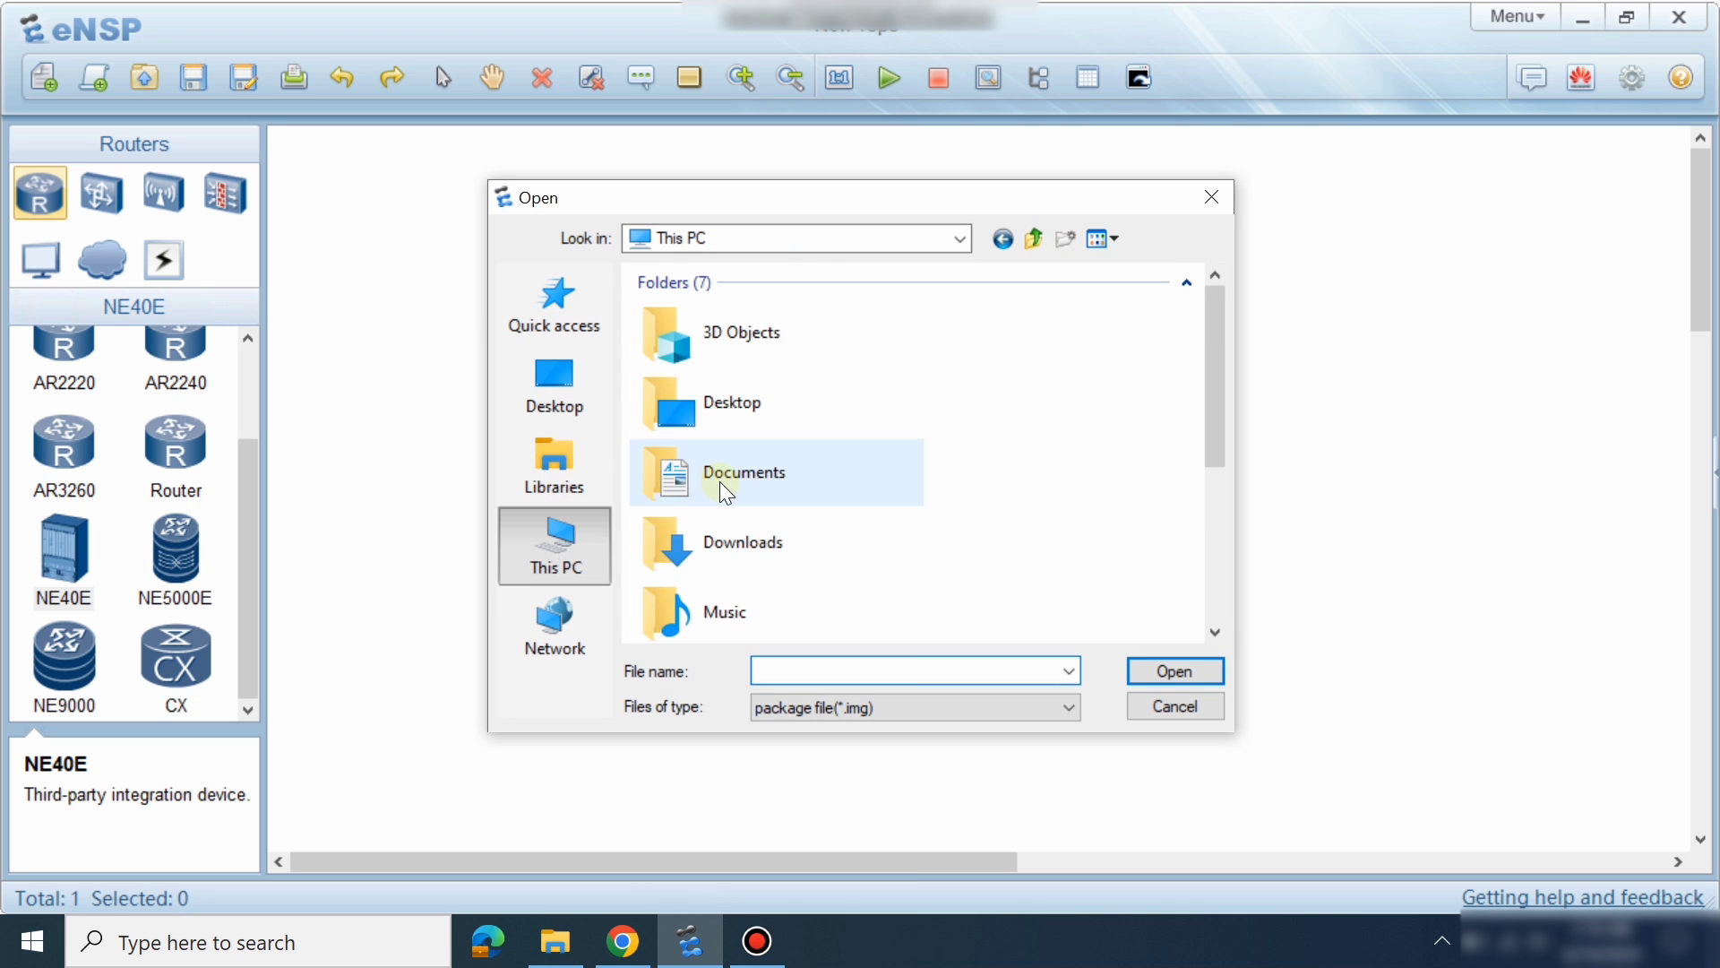
left_click(758, 544)
double_click(755, 536)
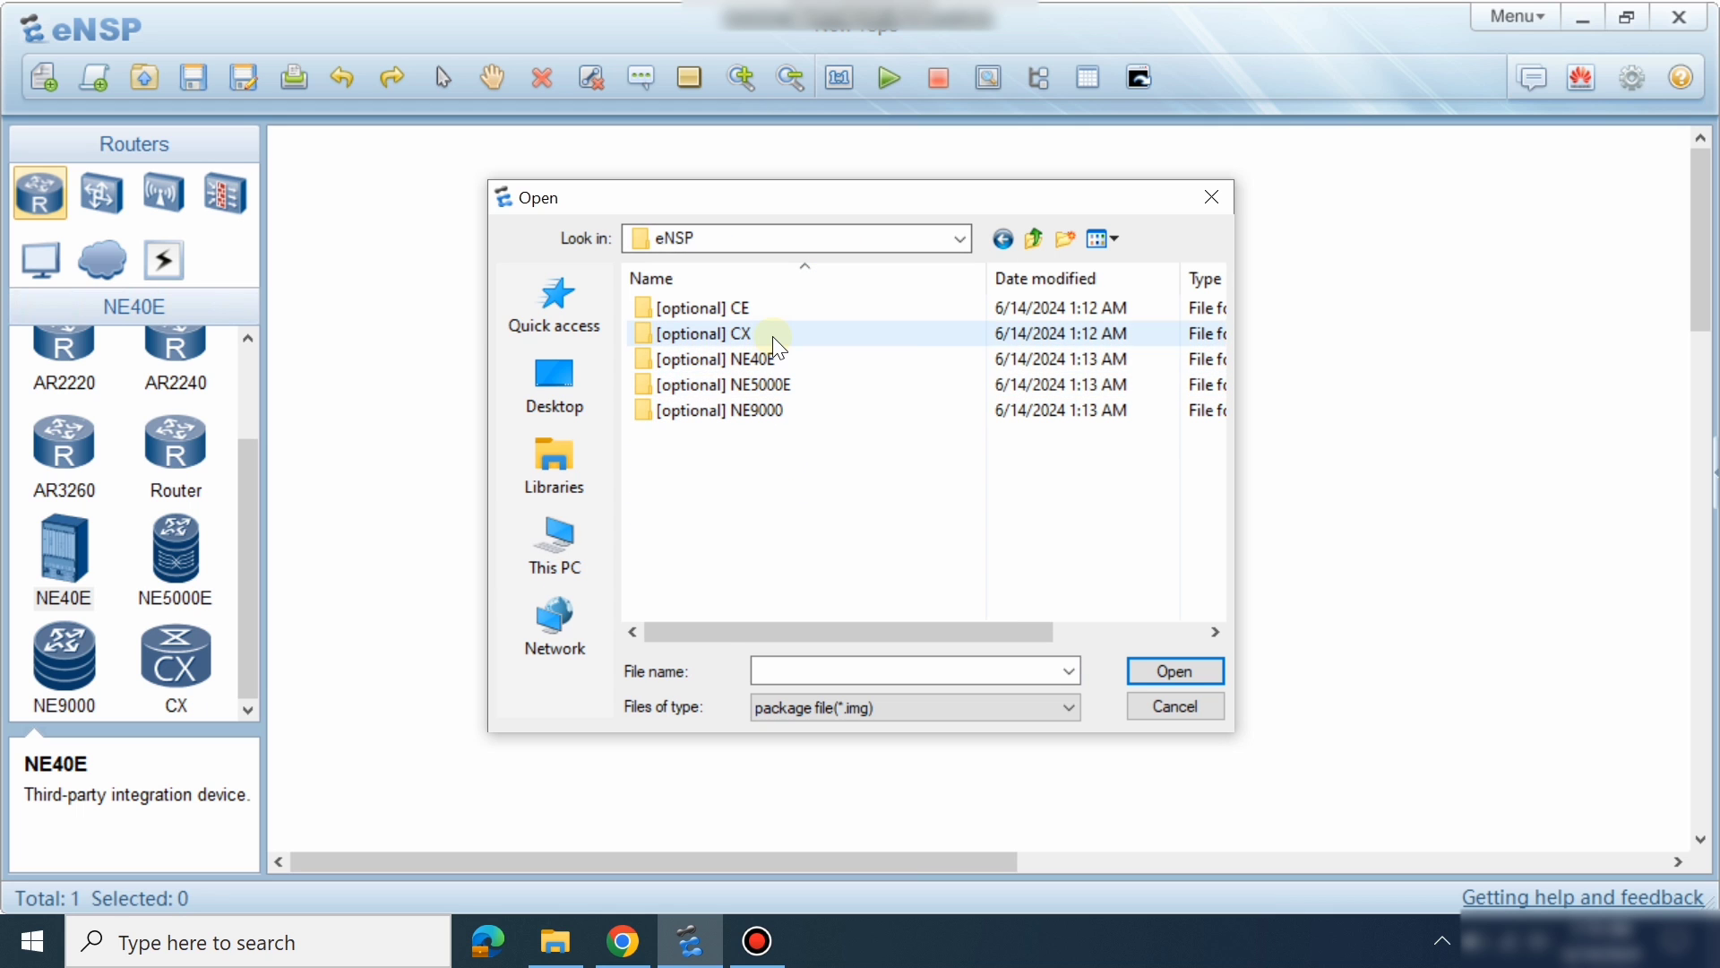
double_click(767, 358)
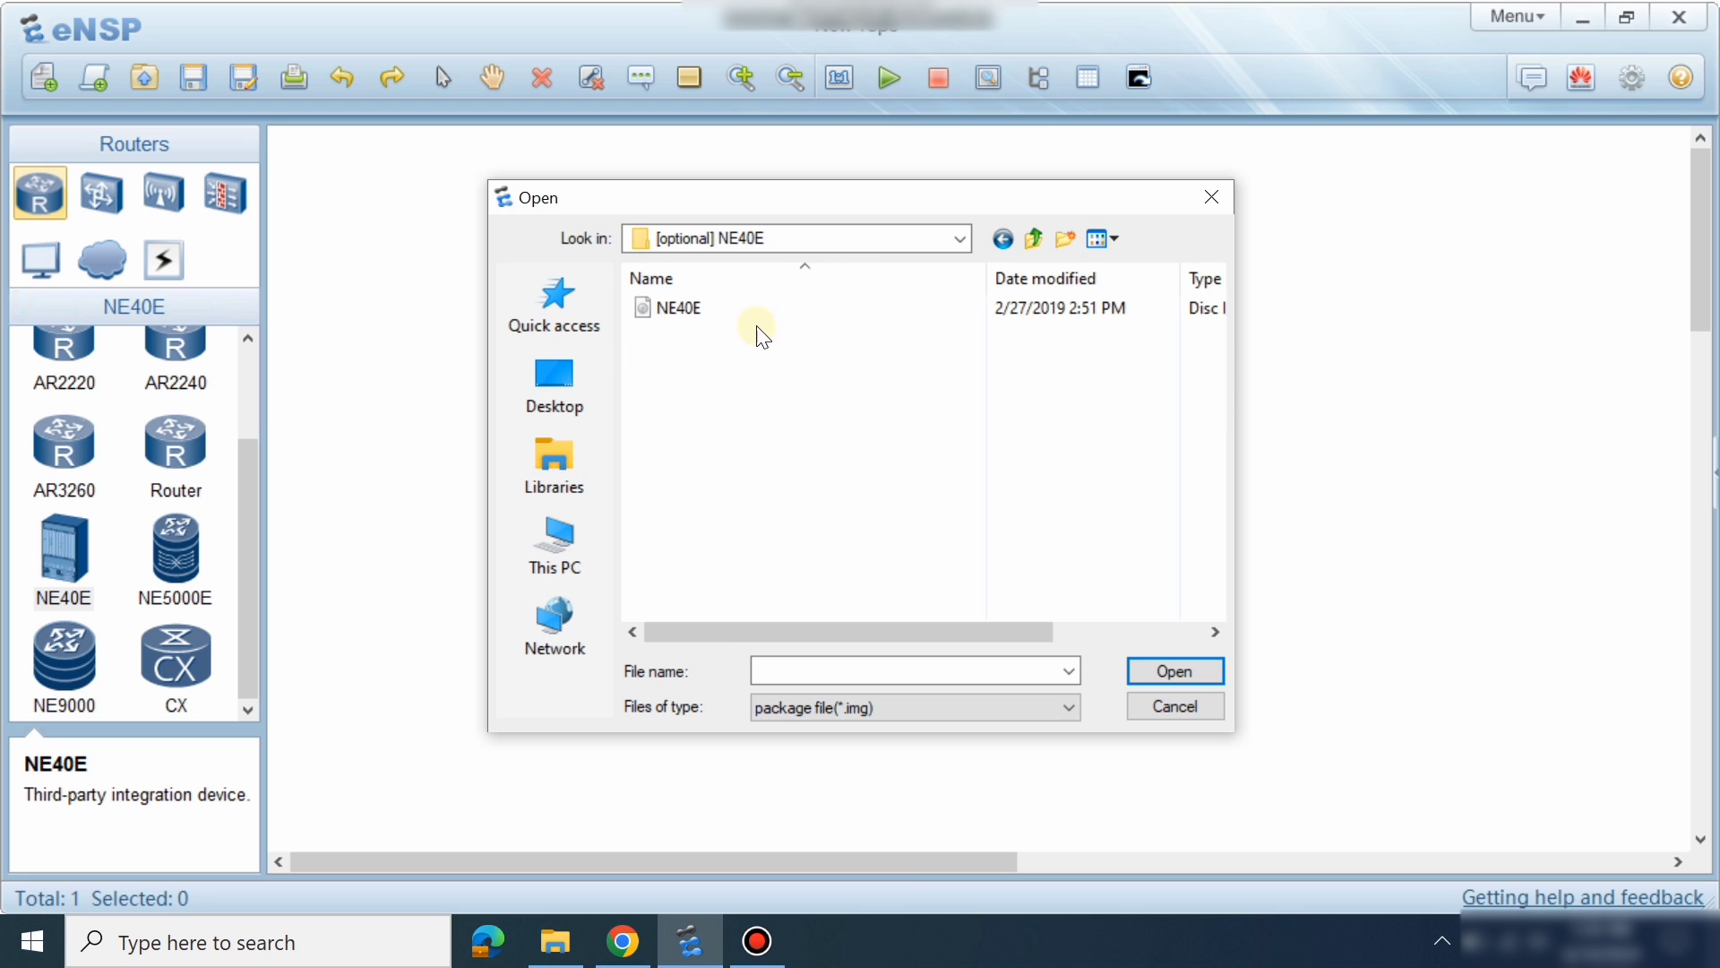
left_click(758, 313)
left_click(1137, 679)
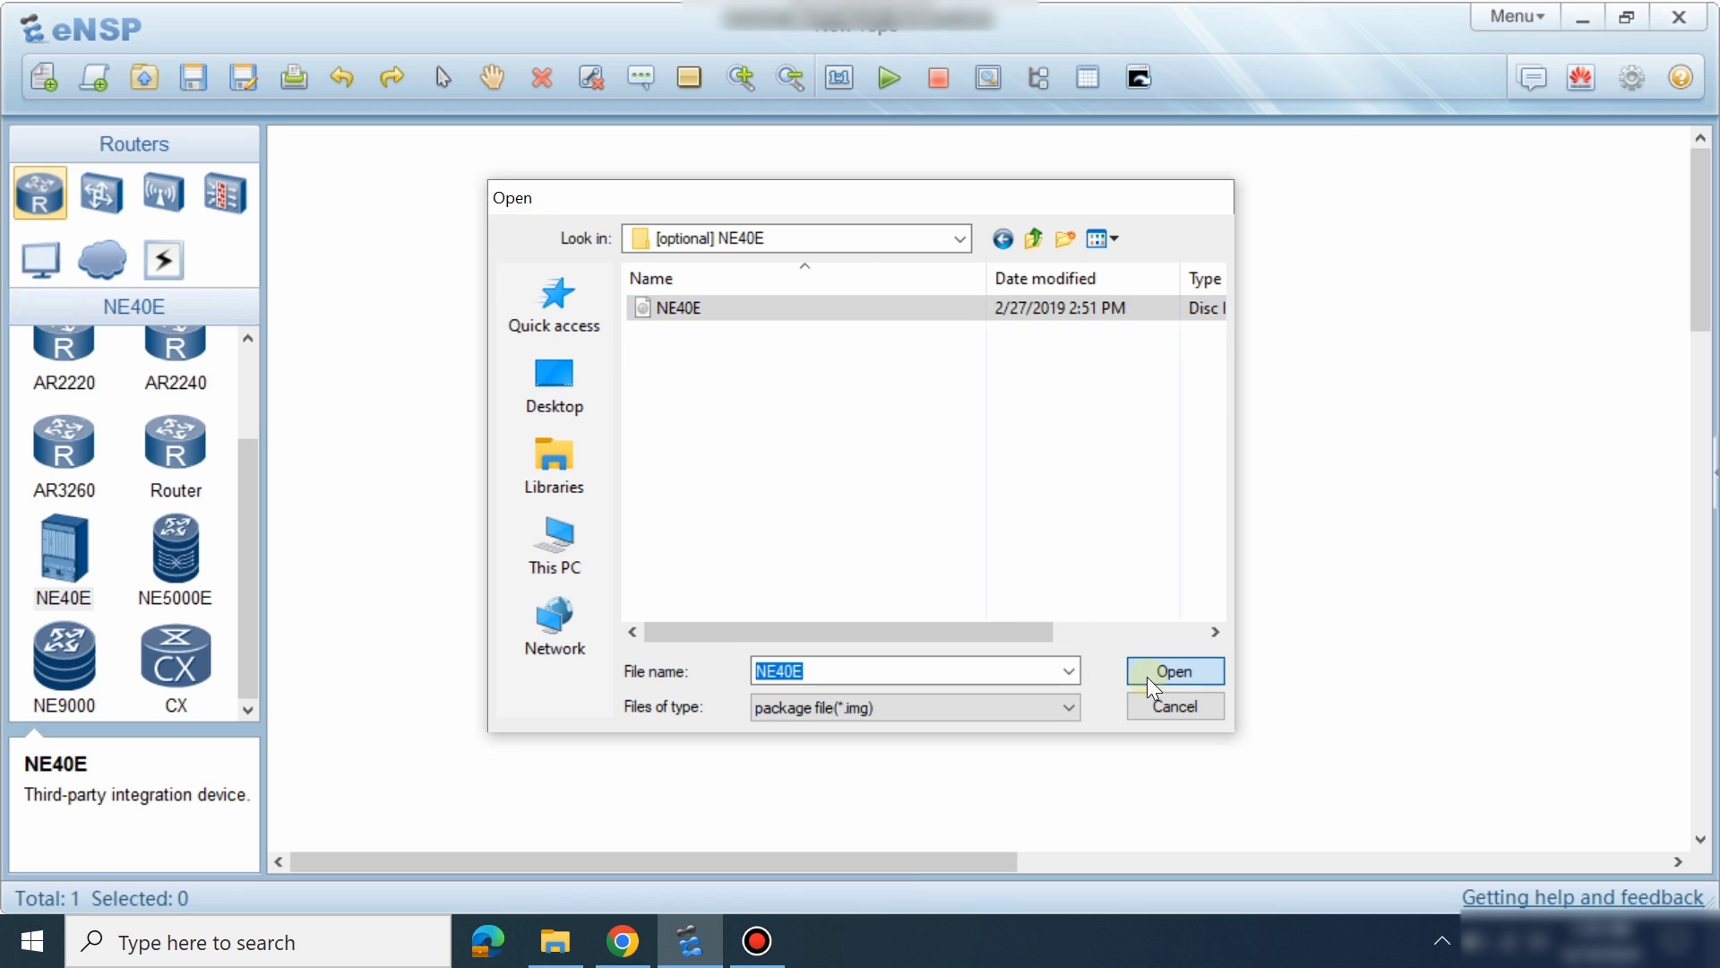
left_click(810, 535)
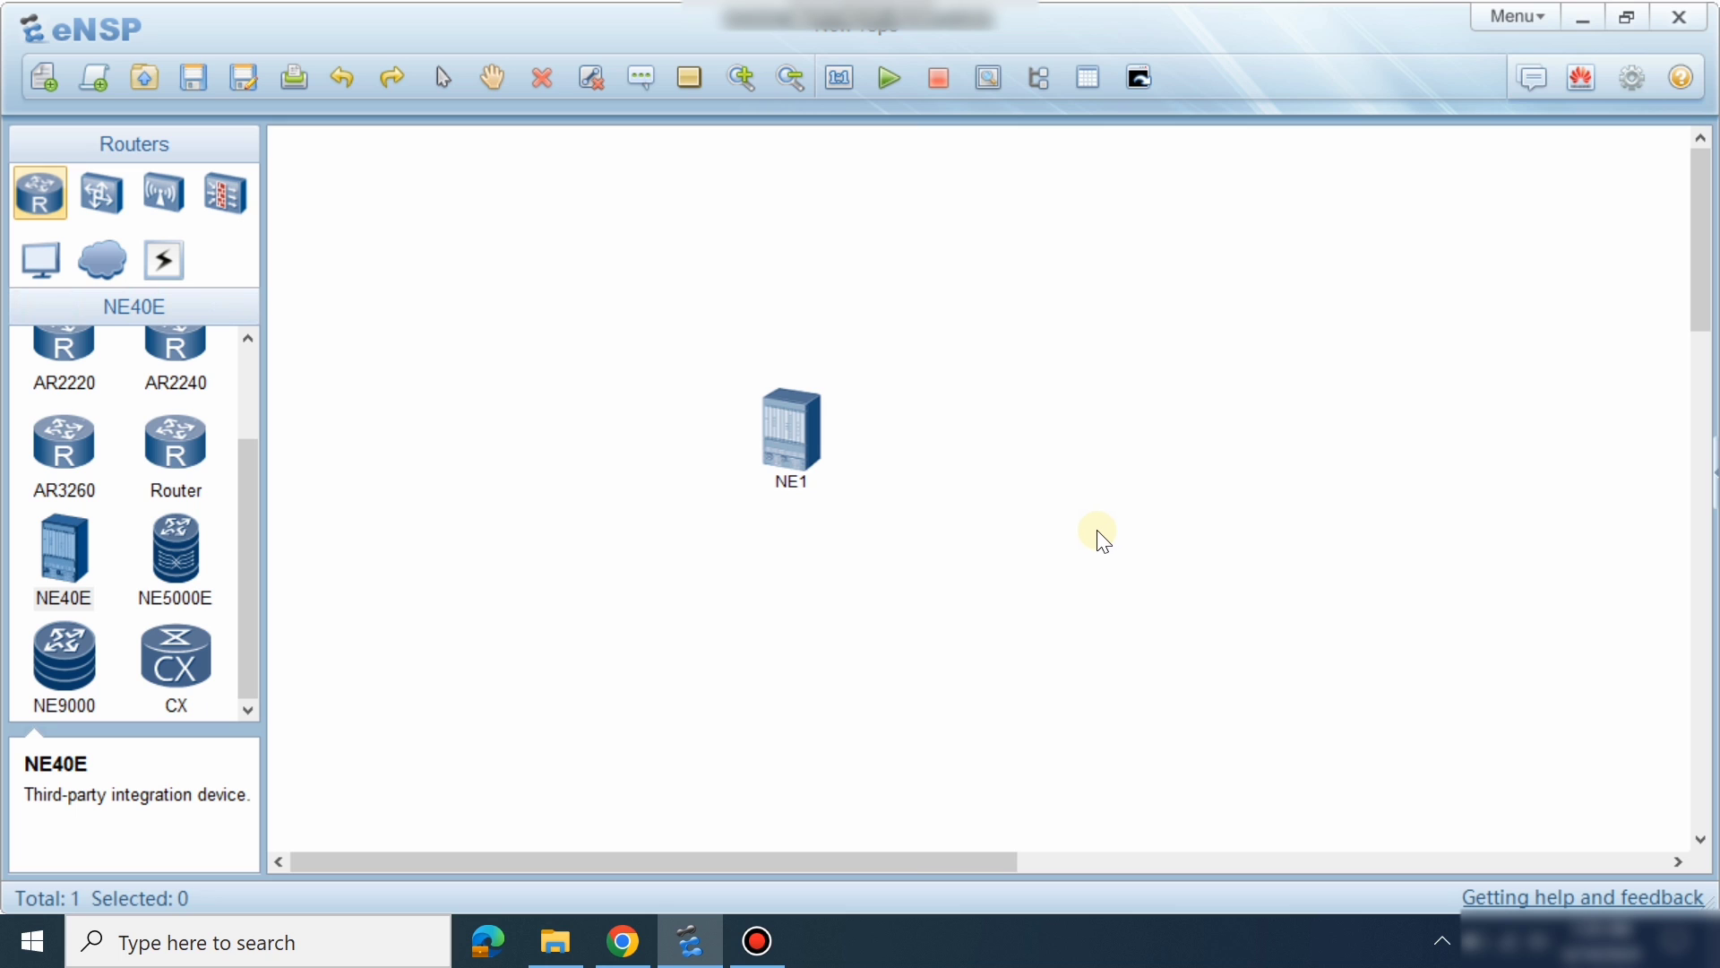
Start NE1, then open and close its console window.
left_click(791, 429)
right_click(794, 429)
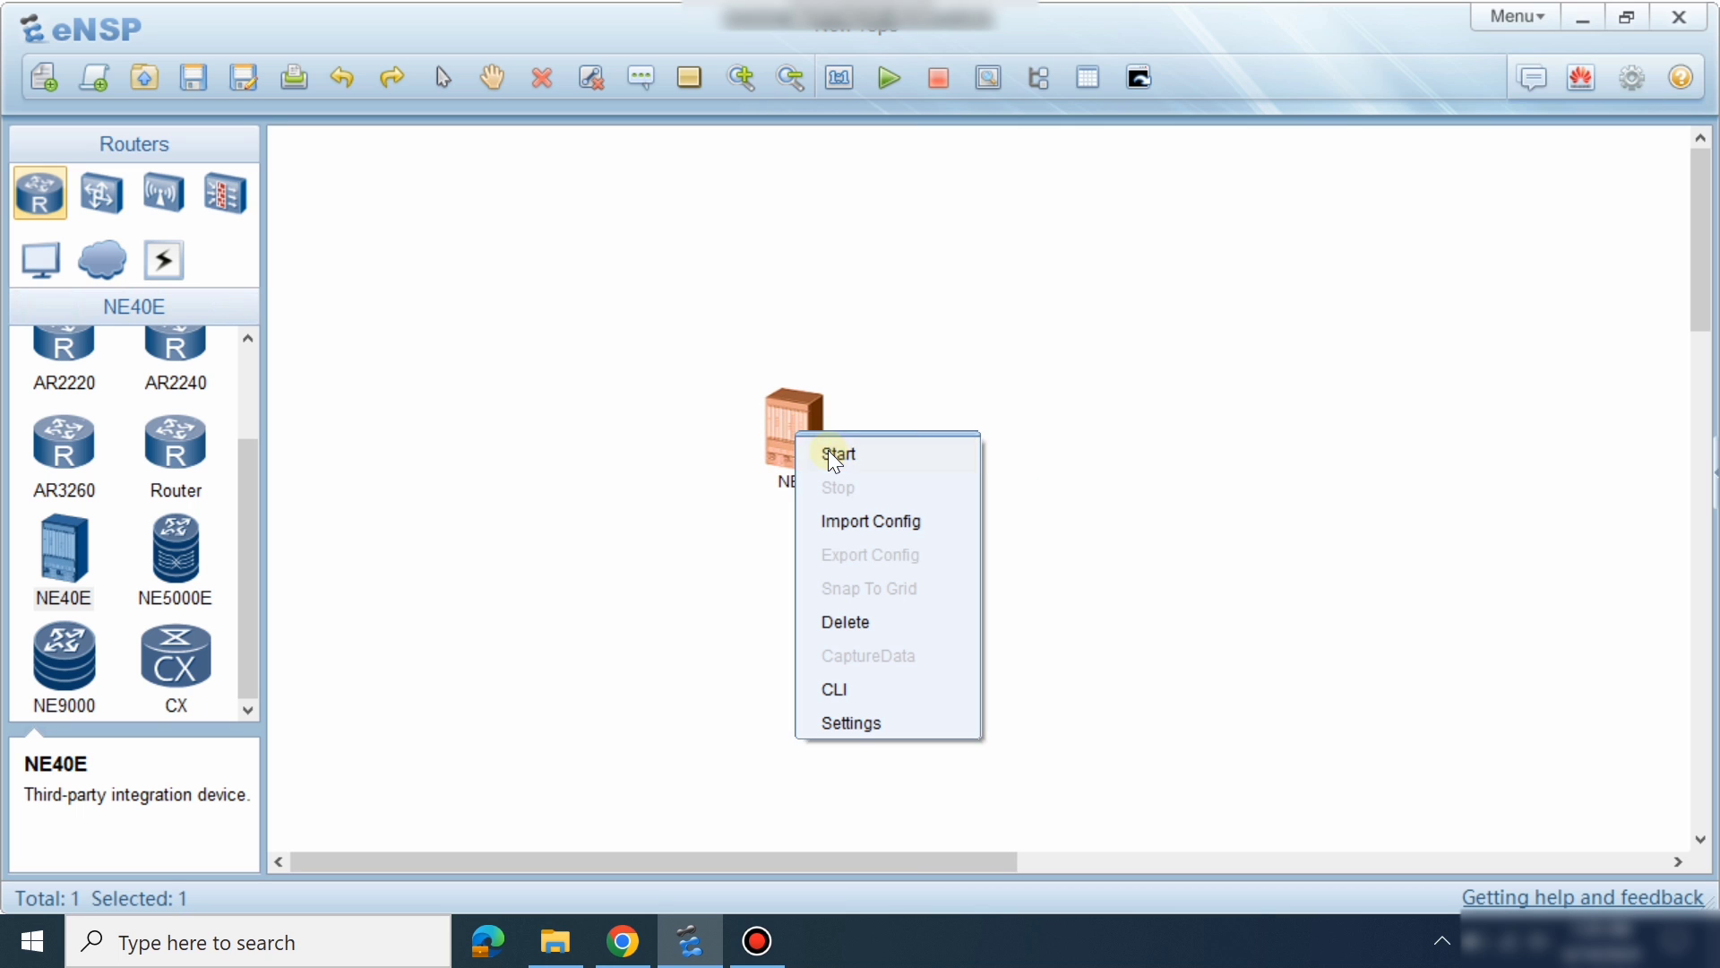
left_click(828, 450)
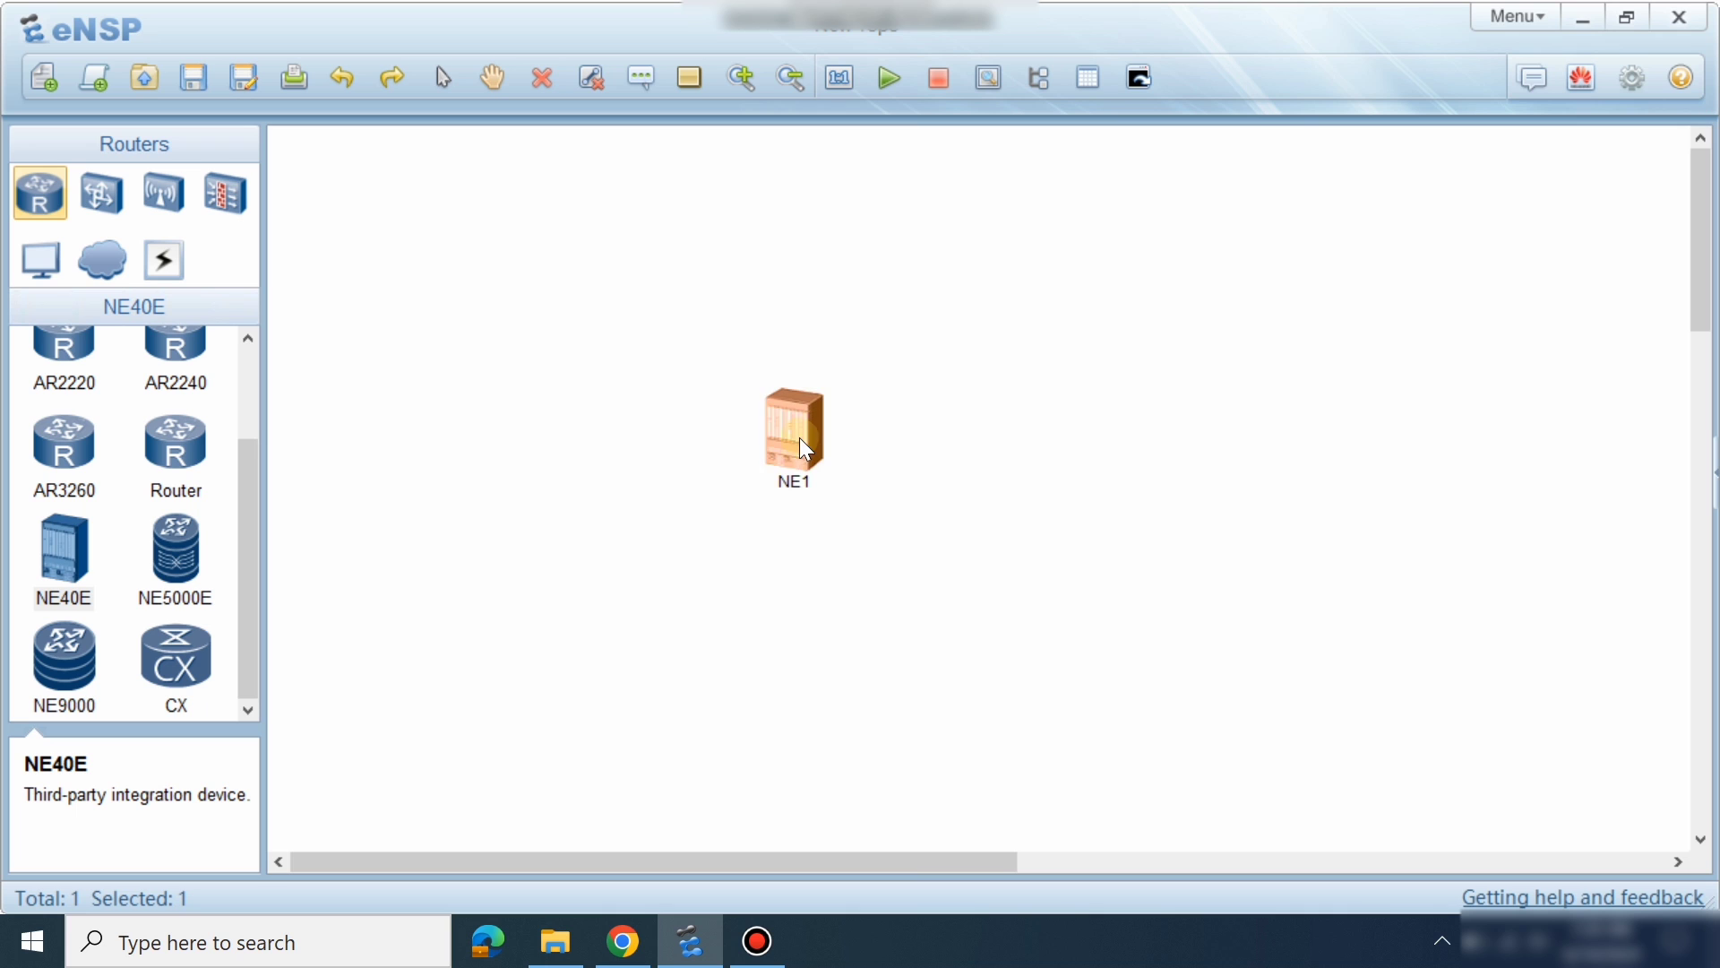
double_click(800, 439)
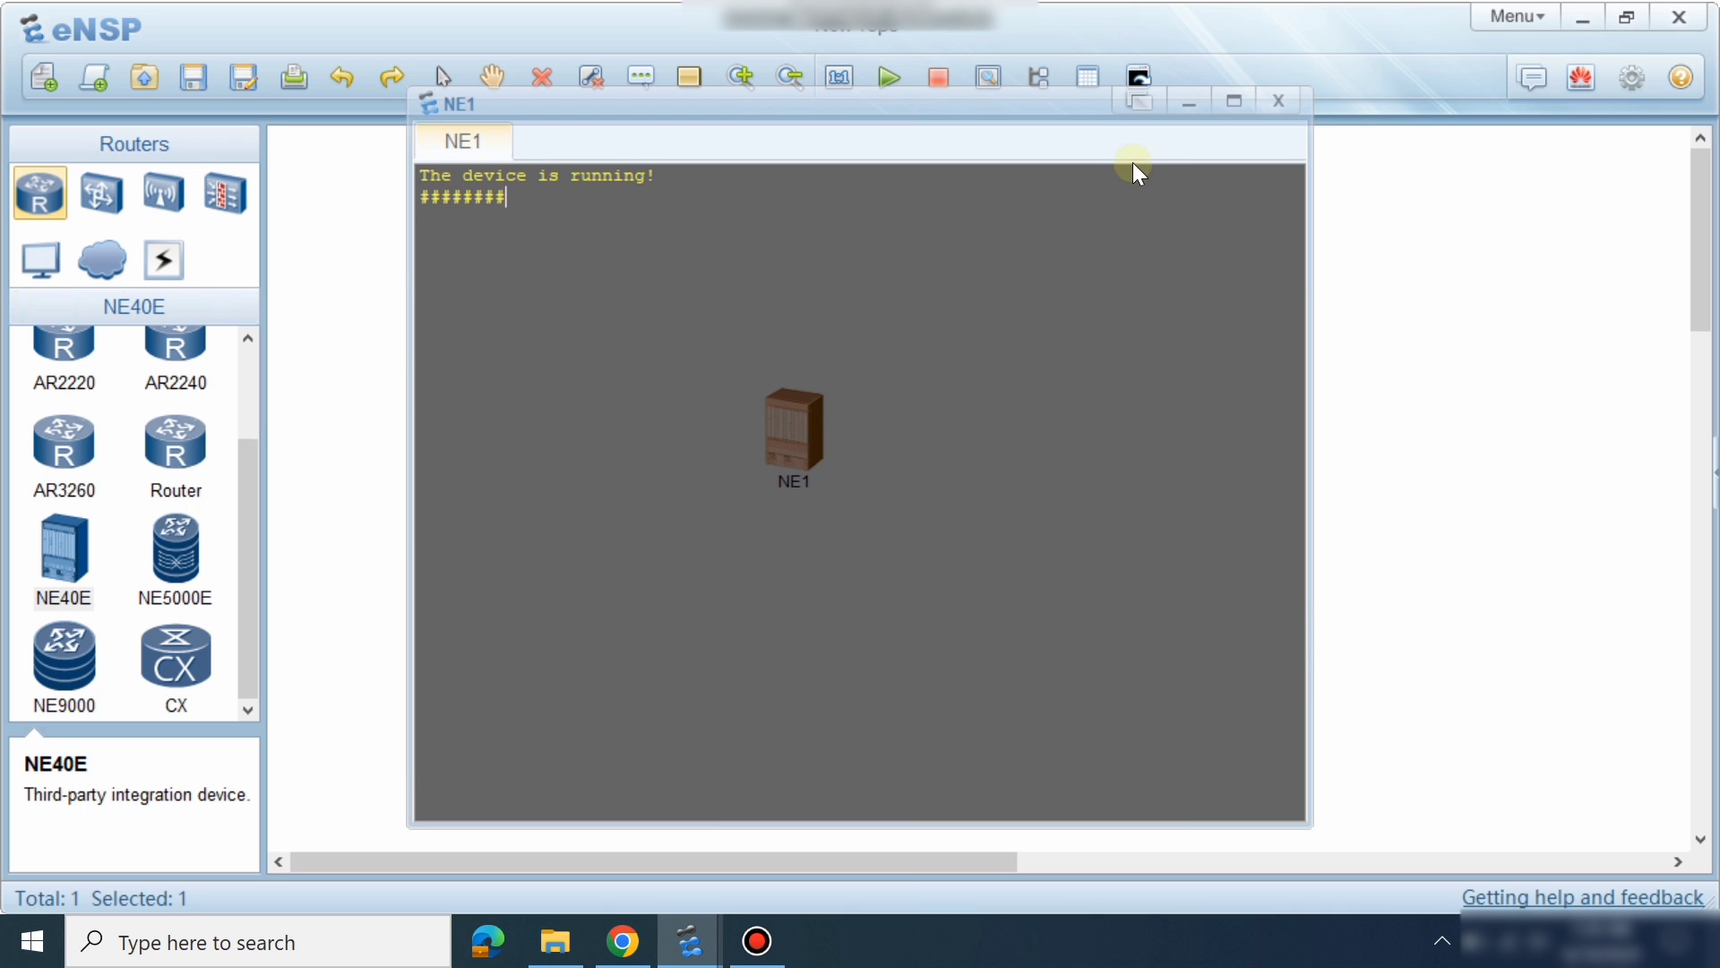
left_click(1201, 105)
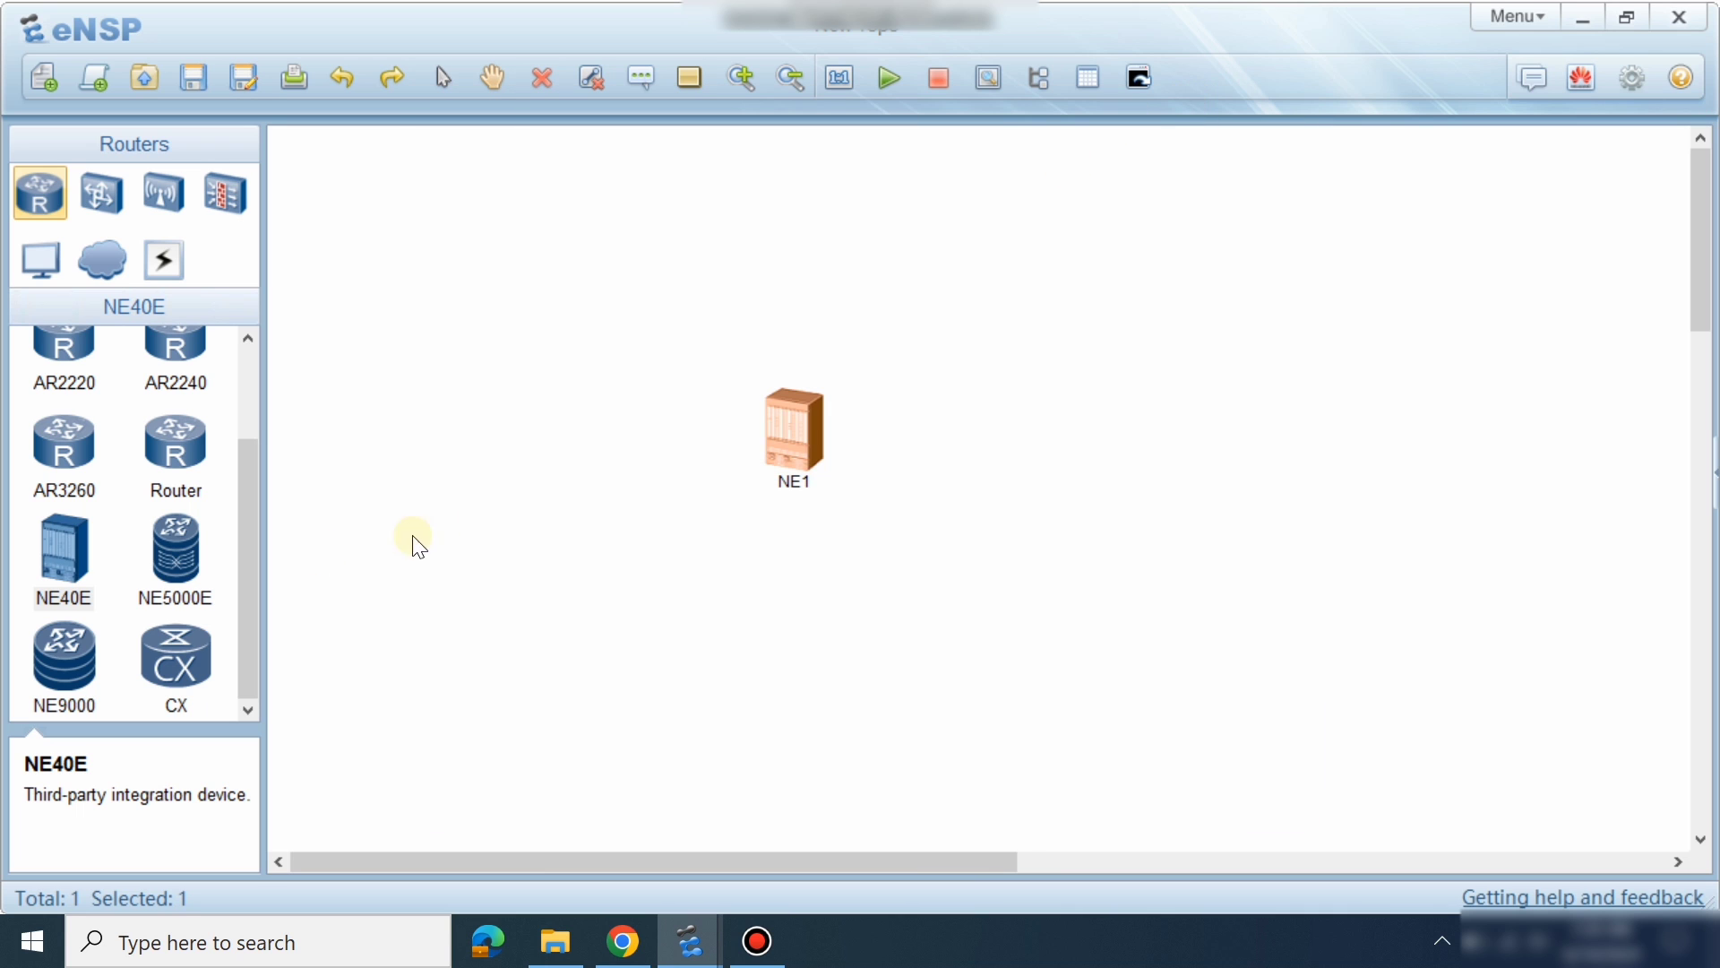
Place an NE5000E as NE2, start it, and allow vboxheadless through the firewall on private networks.
left_click(176, 555)
left_click(507, 379)
right_click(507, 381)
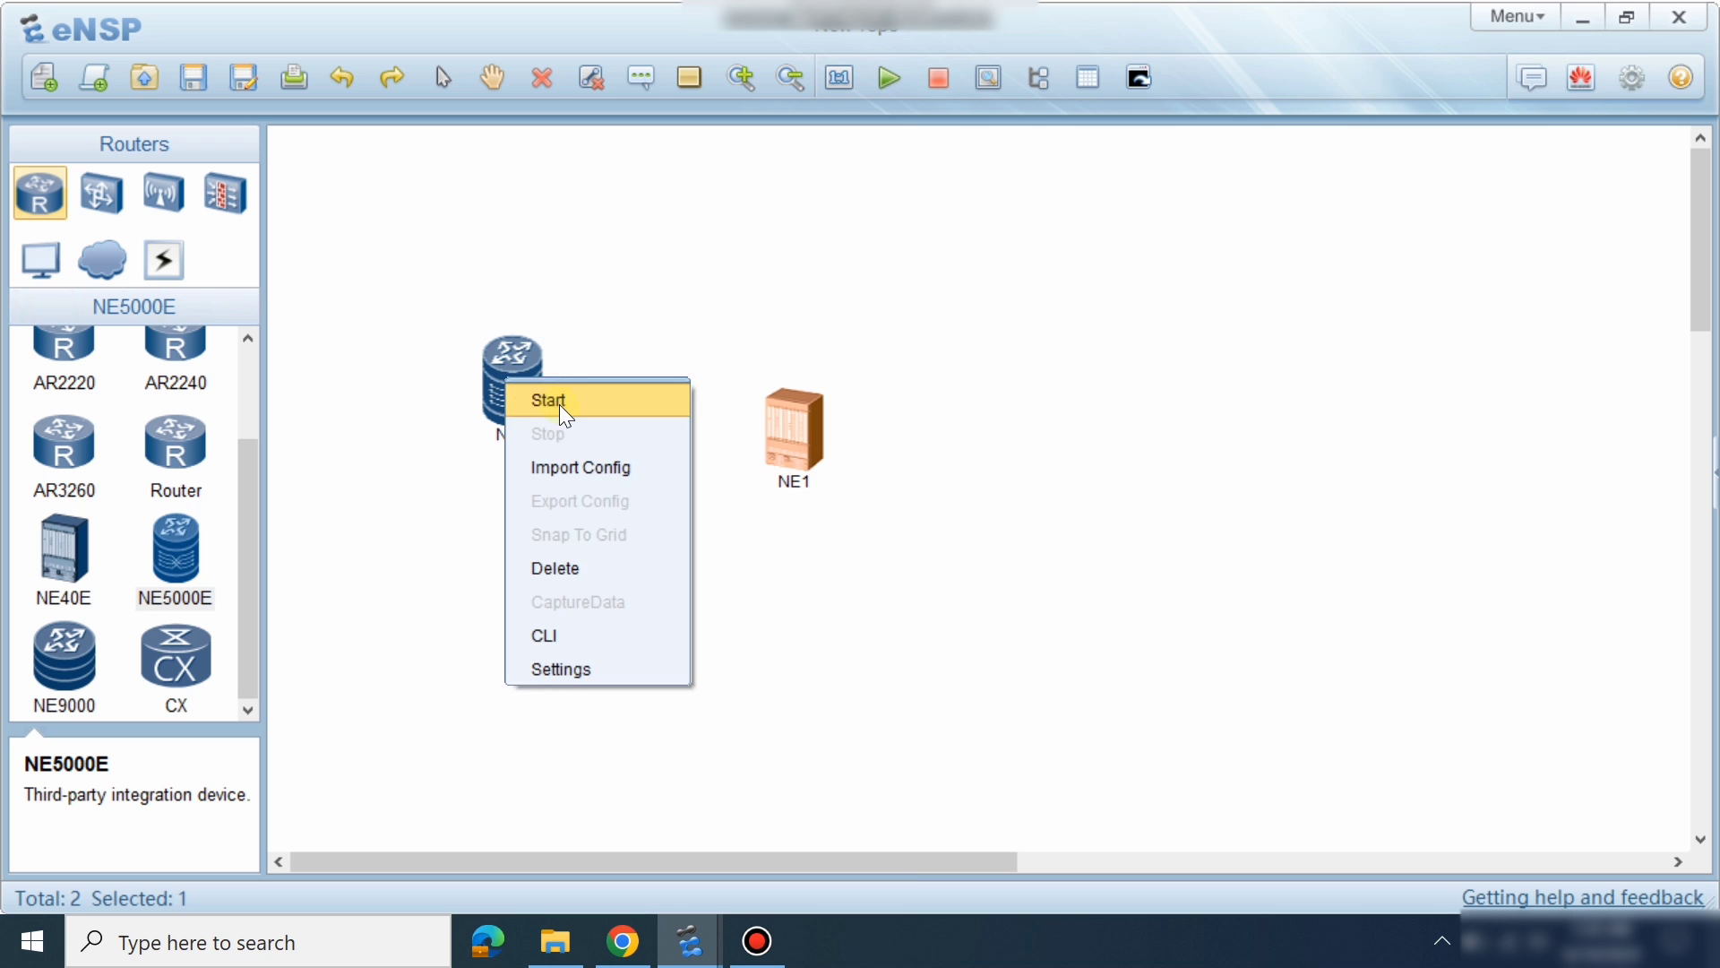
left_click(556, 403)
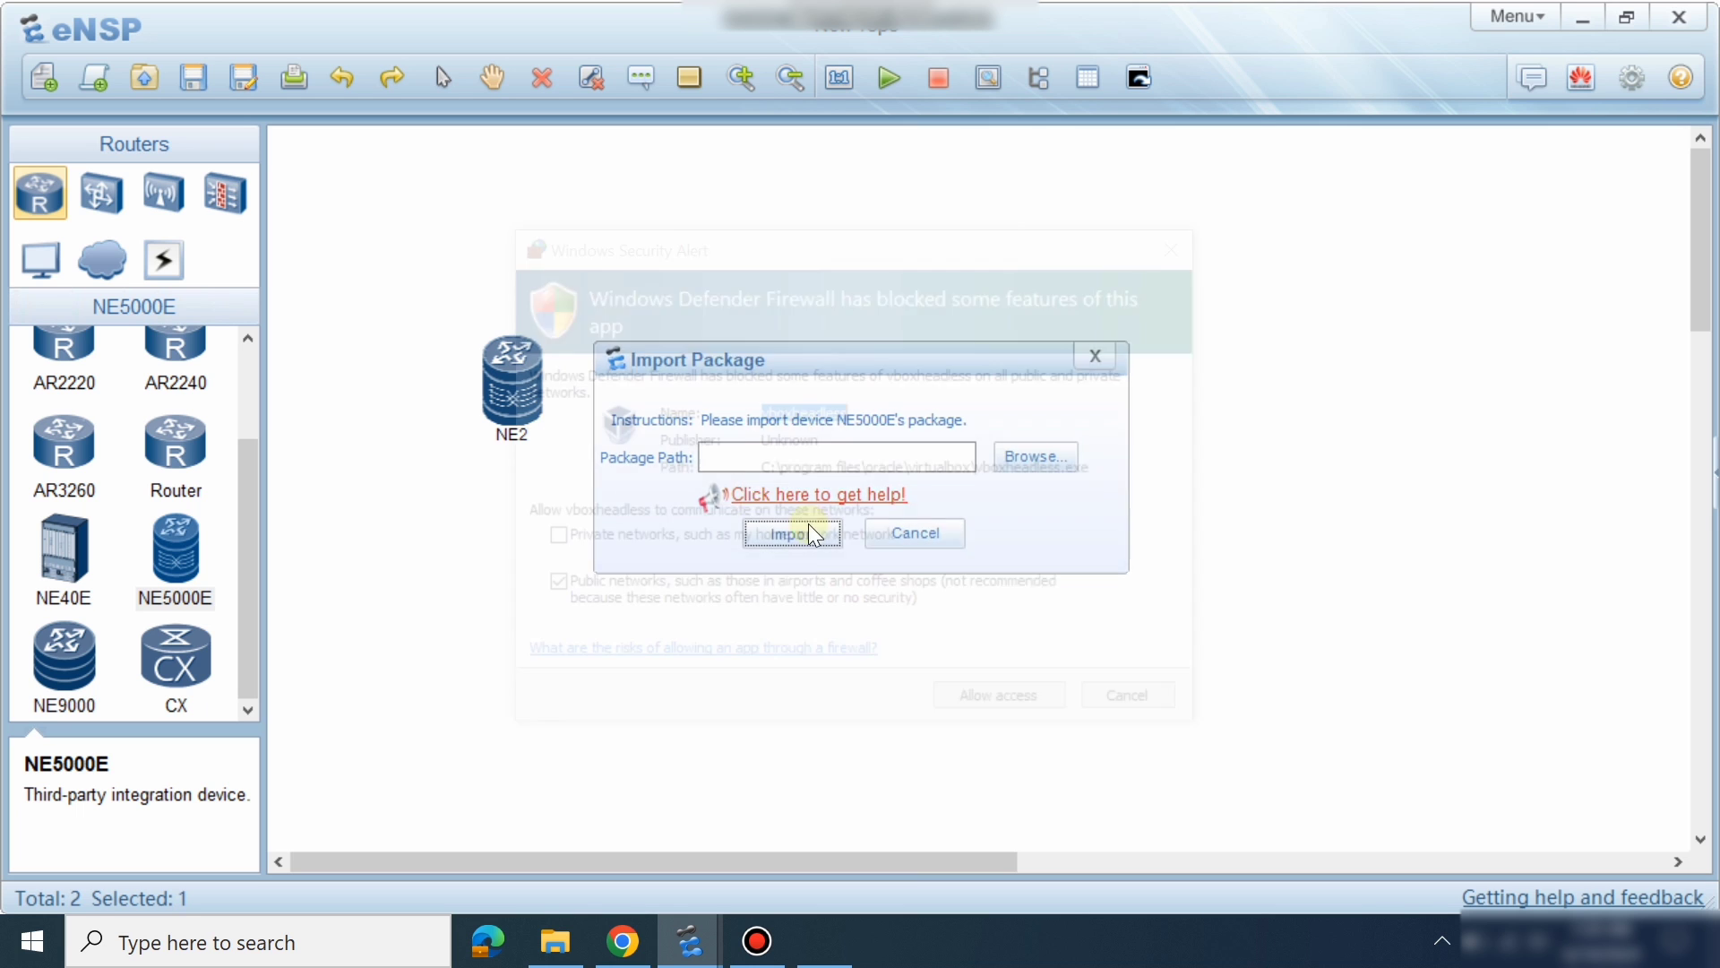
left_click(627, 543)
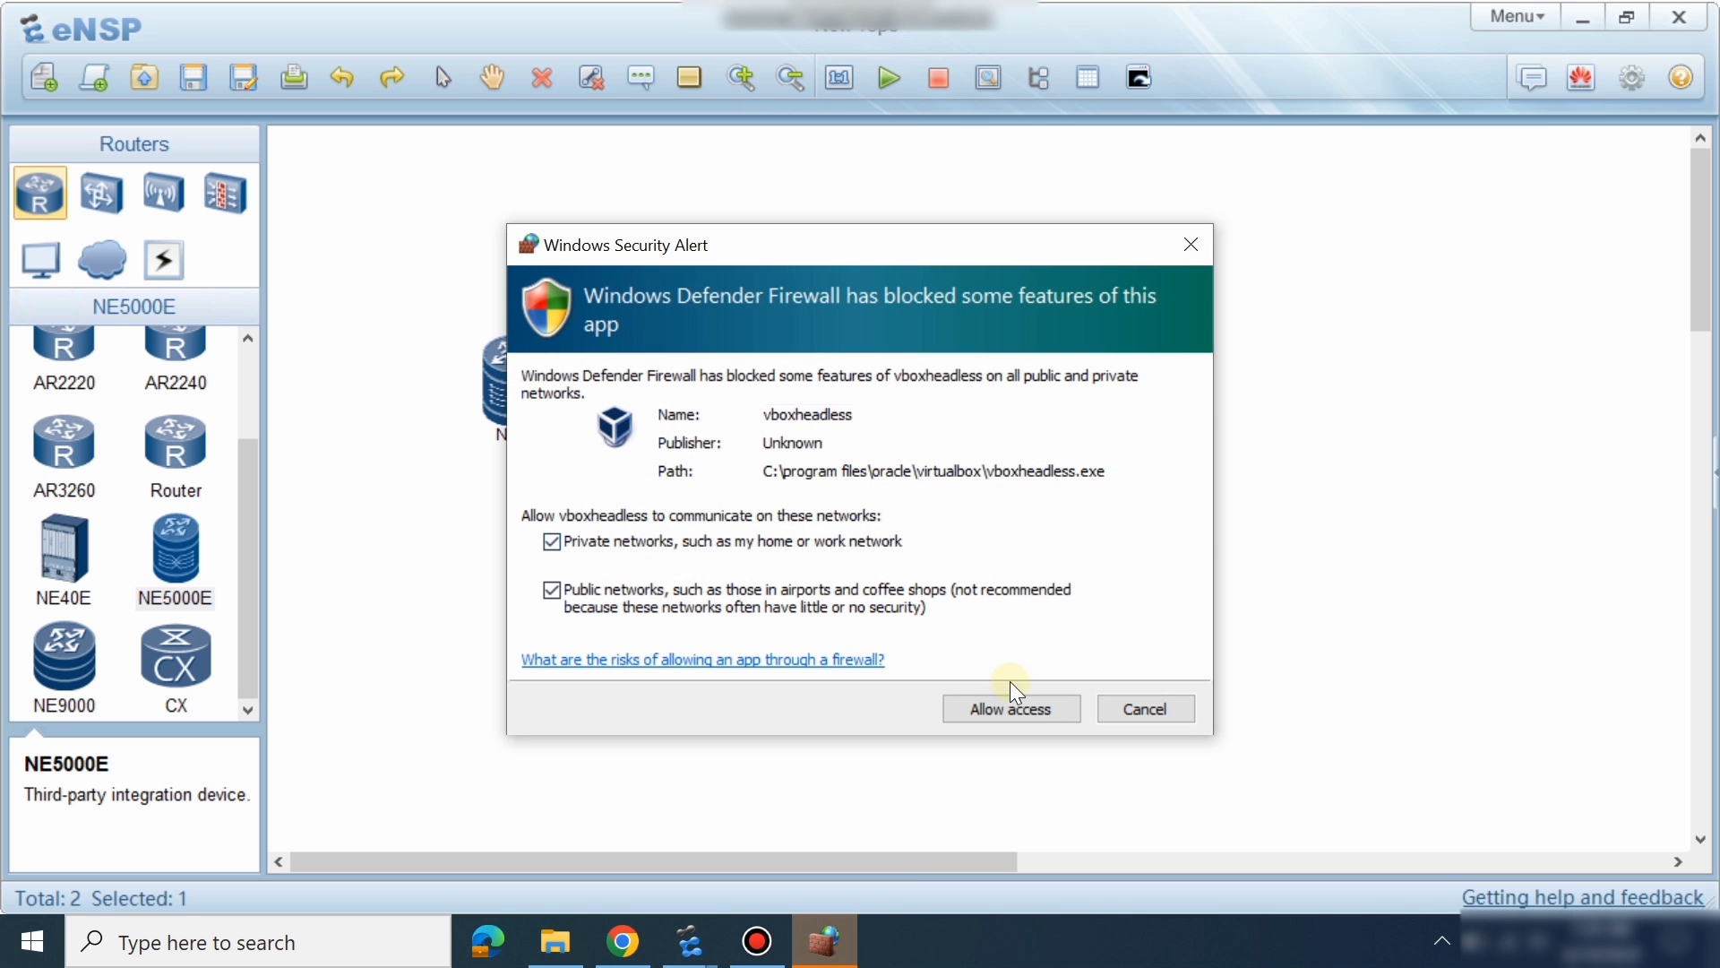
left_click(1017, 705)
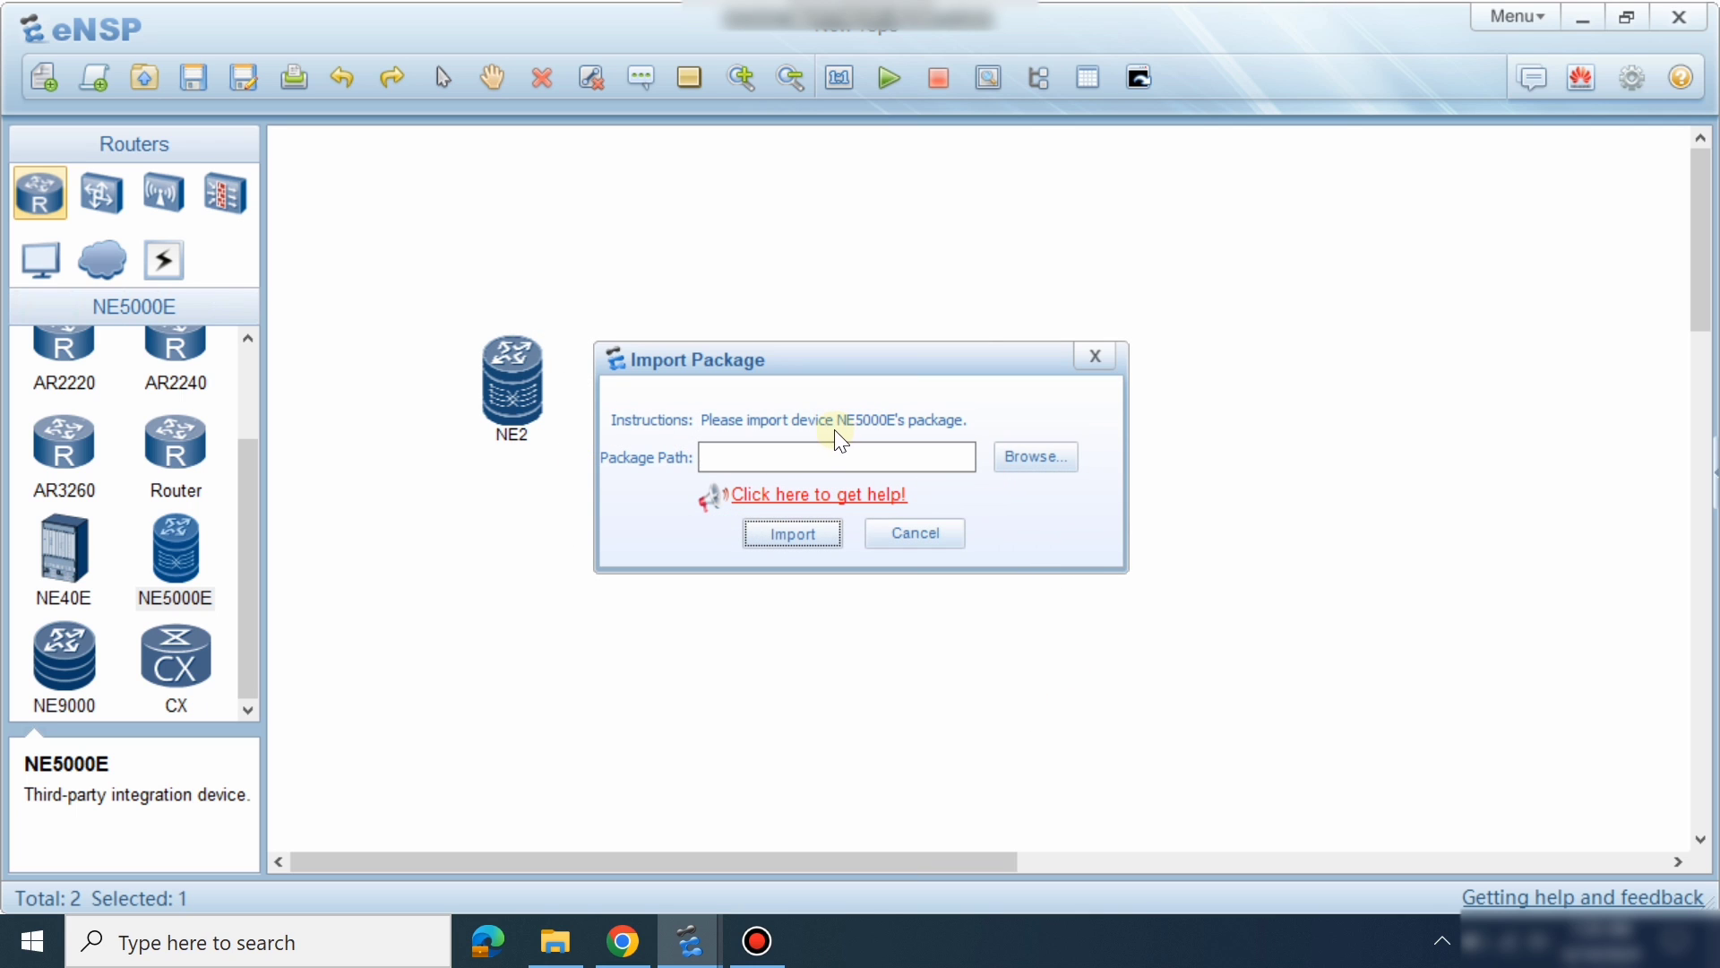
Import the NE5000E package for NE2 from Downloads\eNSP\[optional] NE5000E.
left_click(1024, 460)
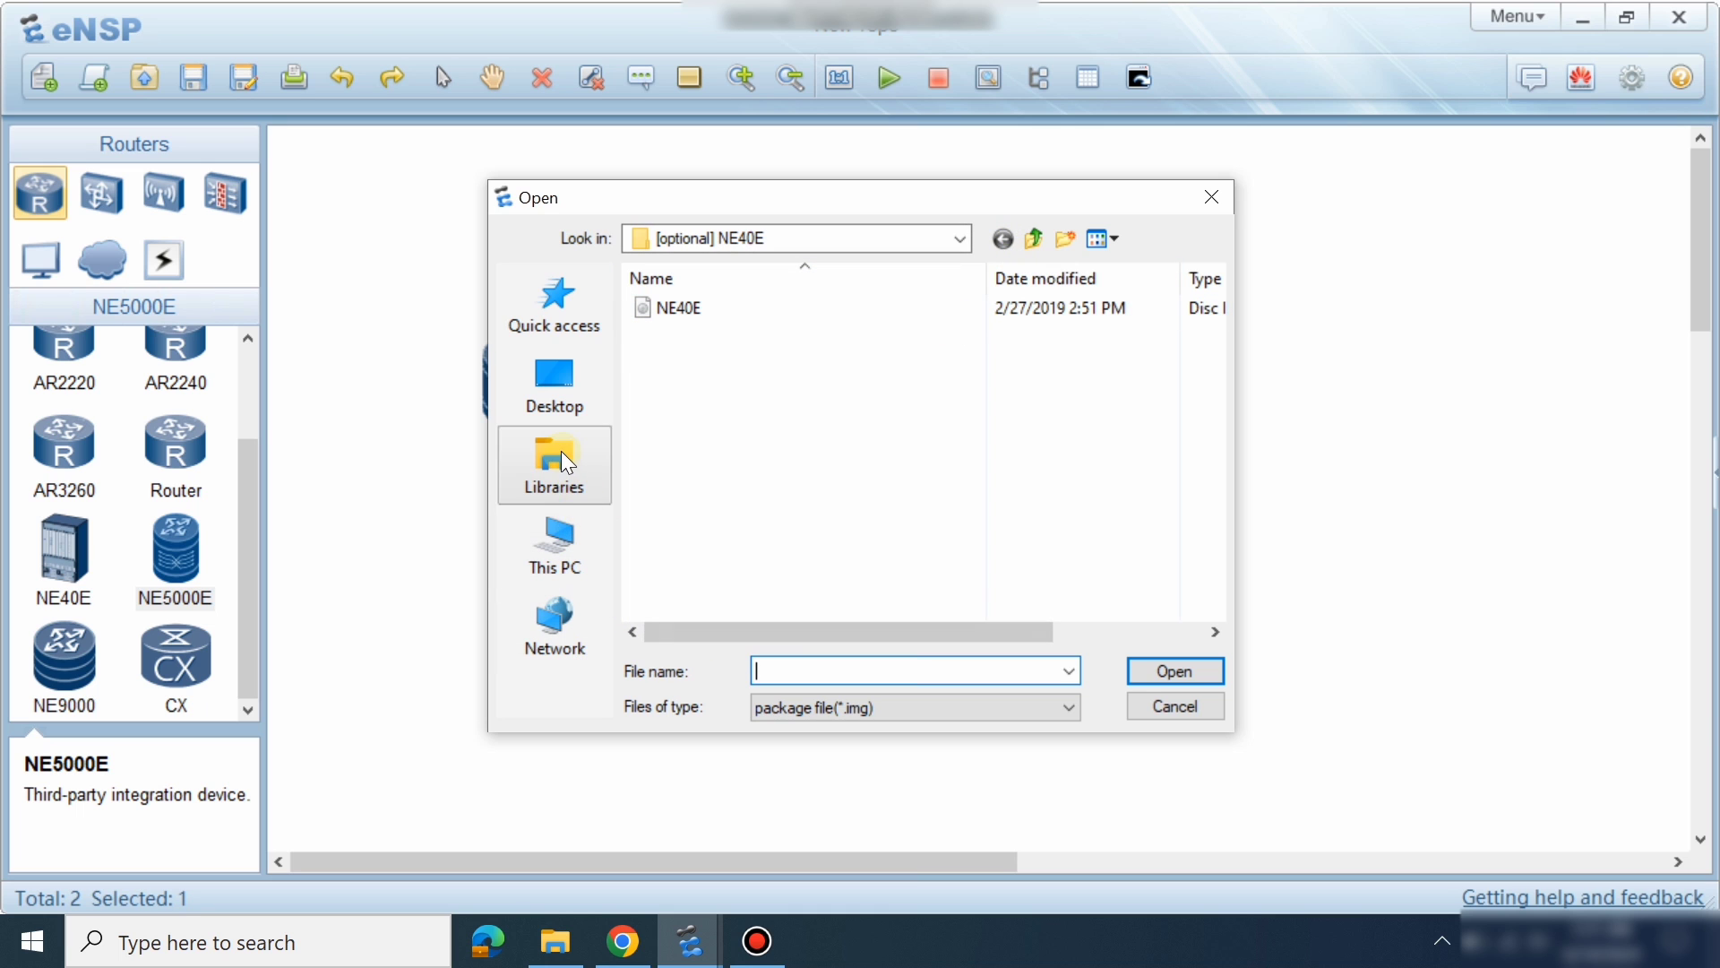
left_click(563, 530)
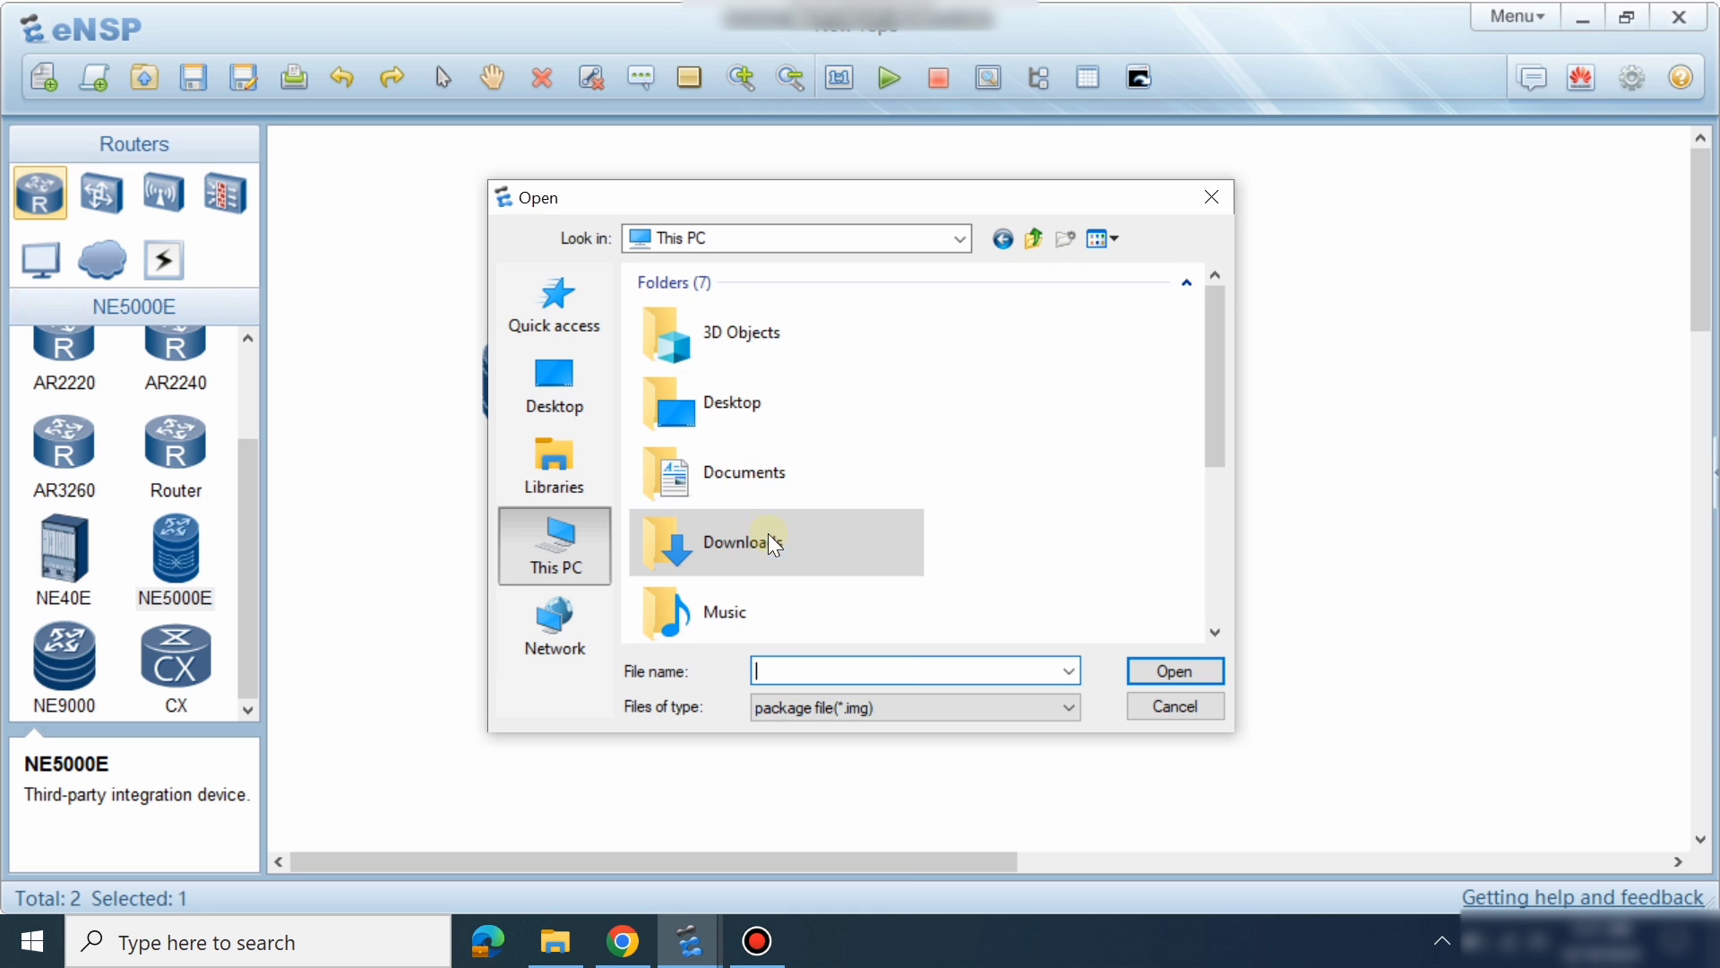
double_click(774, 541)
double_click(760, 344)
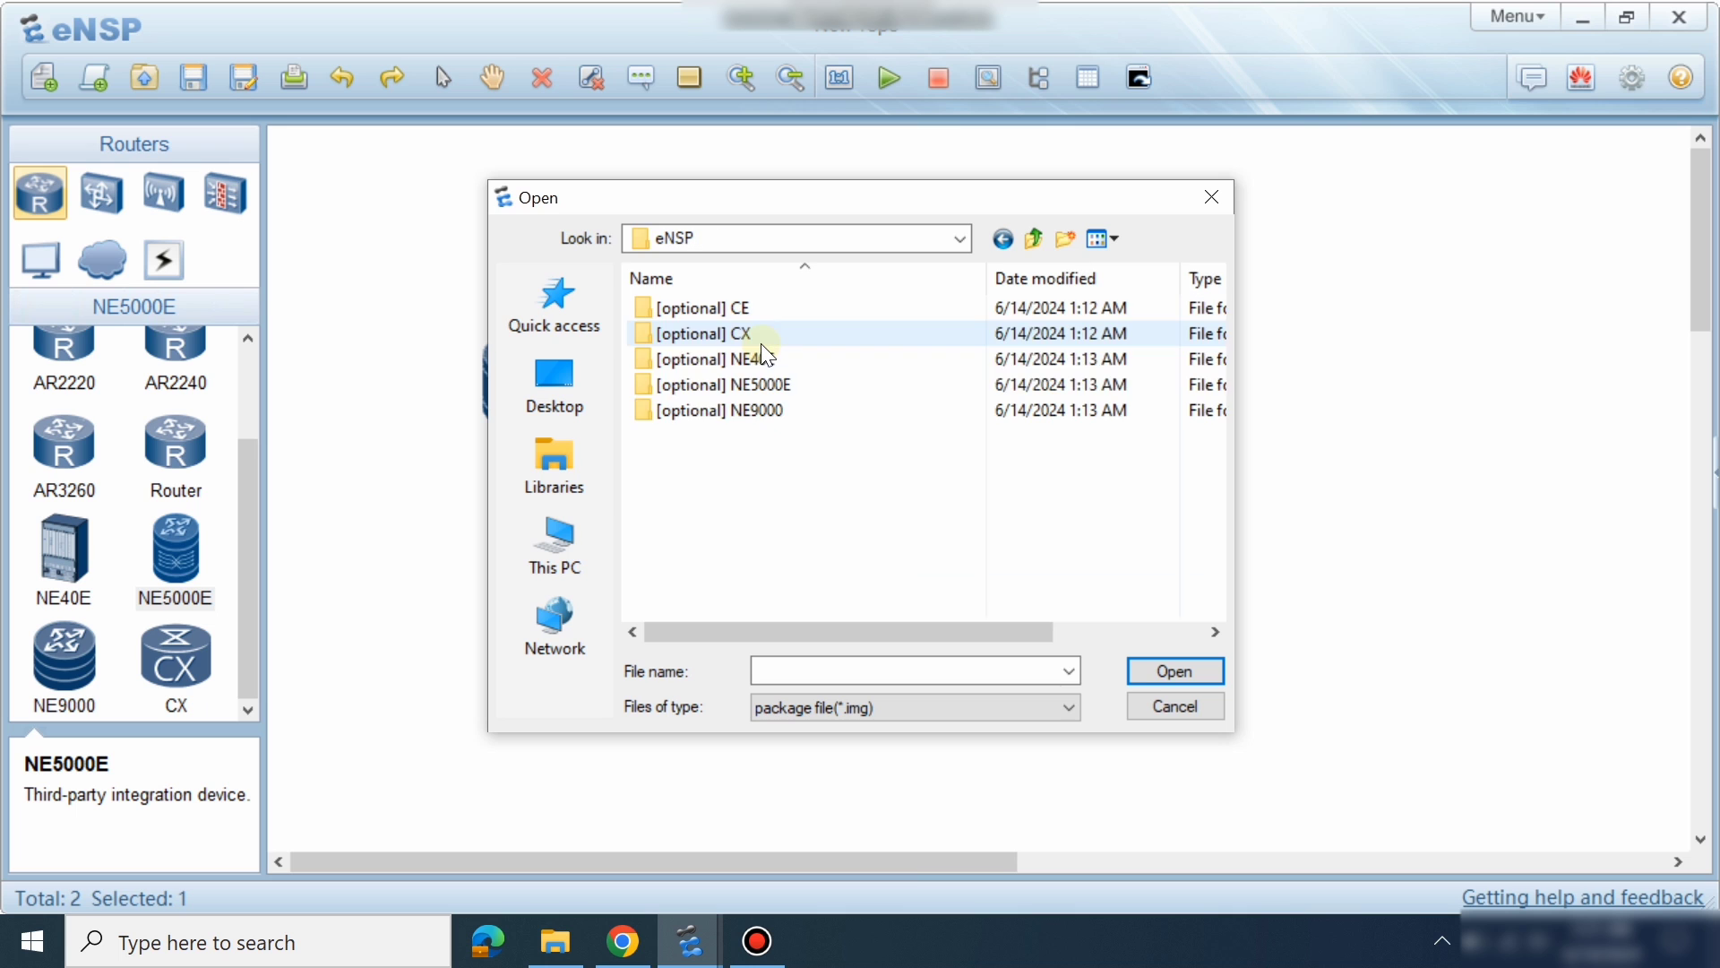
left_click_drag(829, 192, 1279, 227)
left_click_drag(1250, 235, 1140, 233)
double_click(1095, 410)
left_click(1050, 328)
left_click(1489, 692)
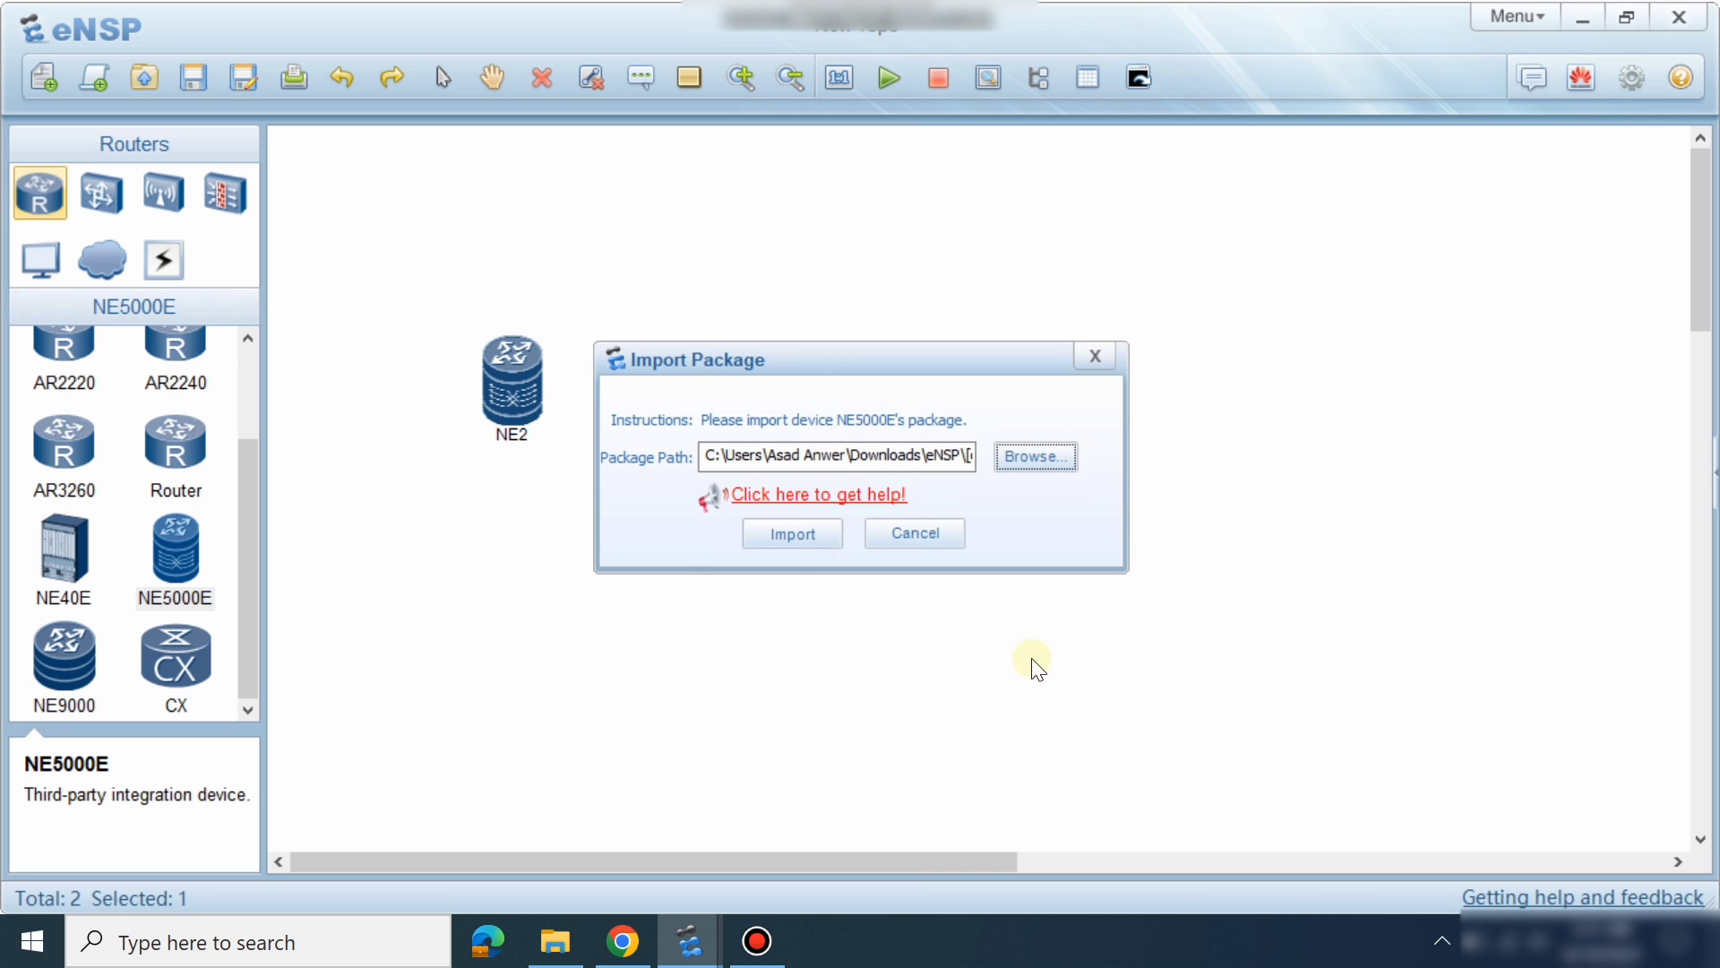
left_click(785, 532)
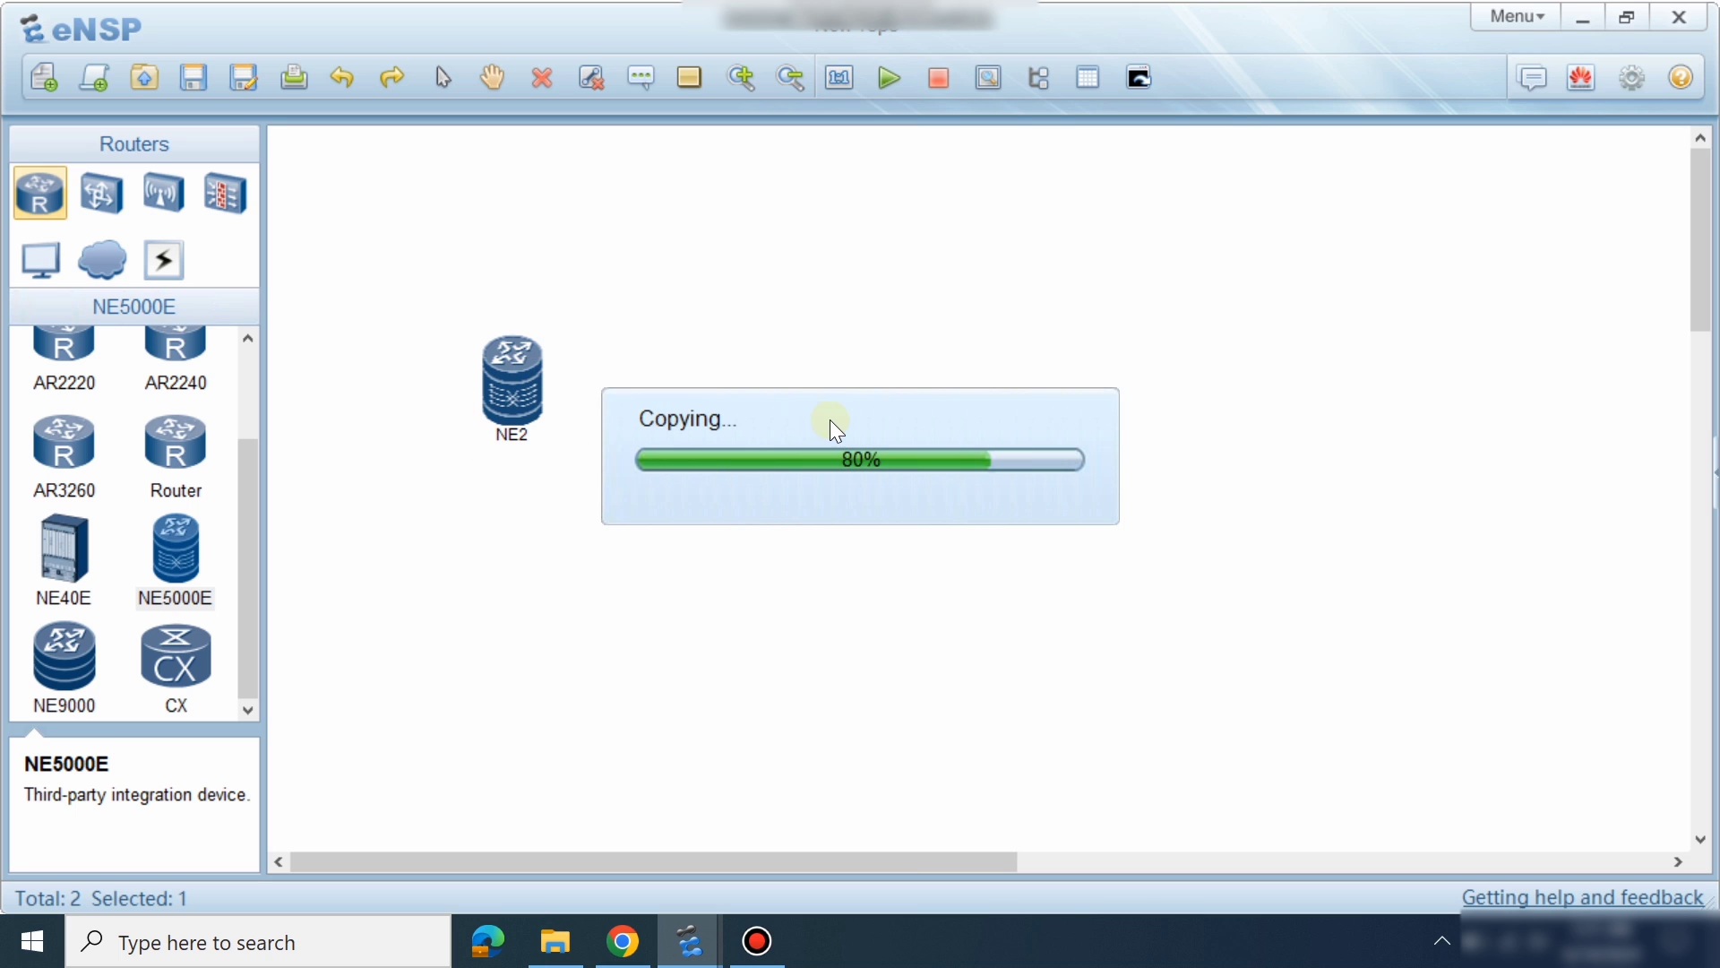
Start NE2, then place an NE9000 router as NE3 and a CX router as CX1.
right_click(489, 371)
left_click(557, 395)
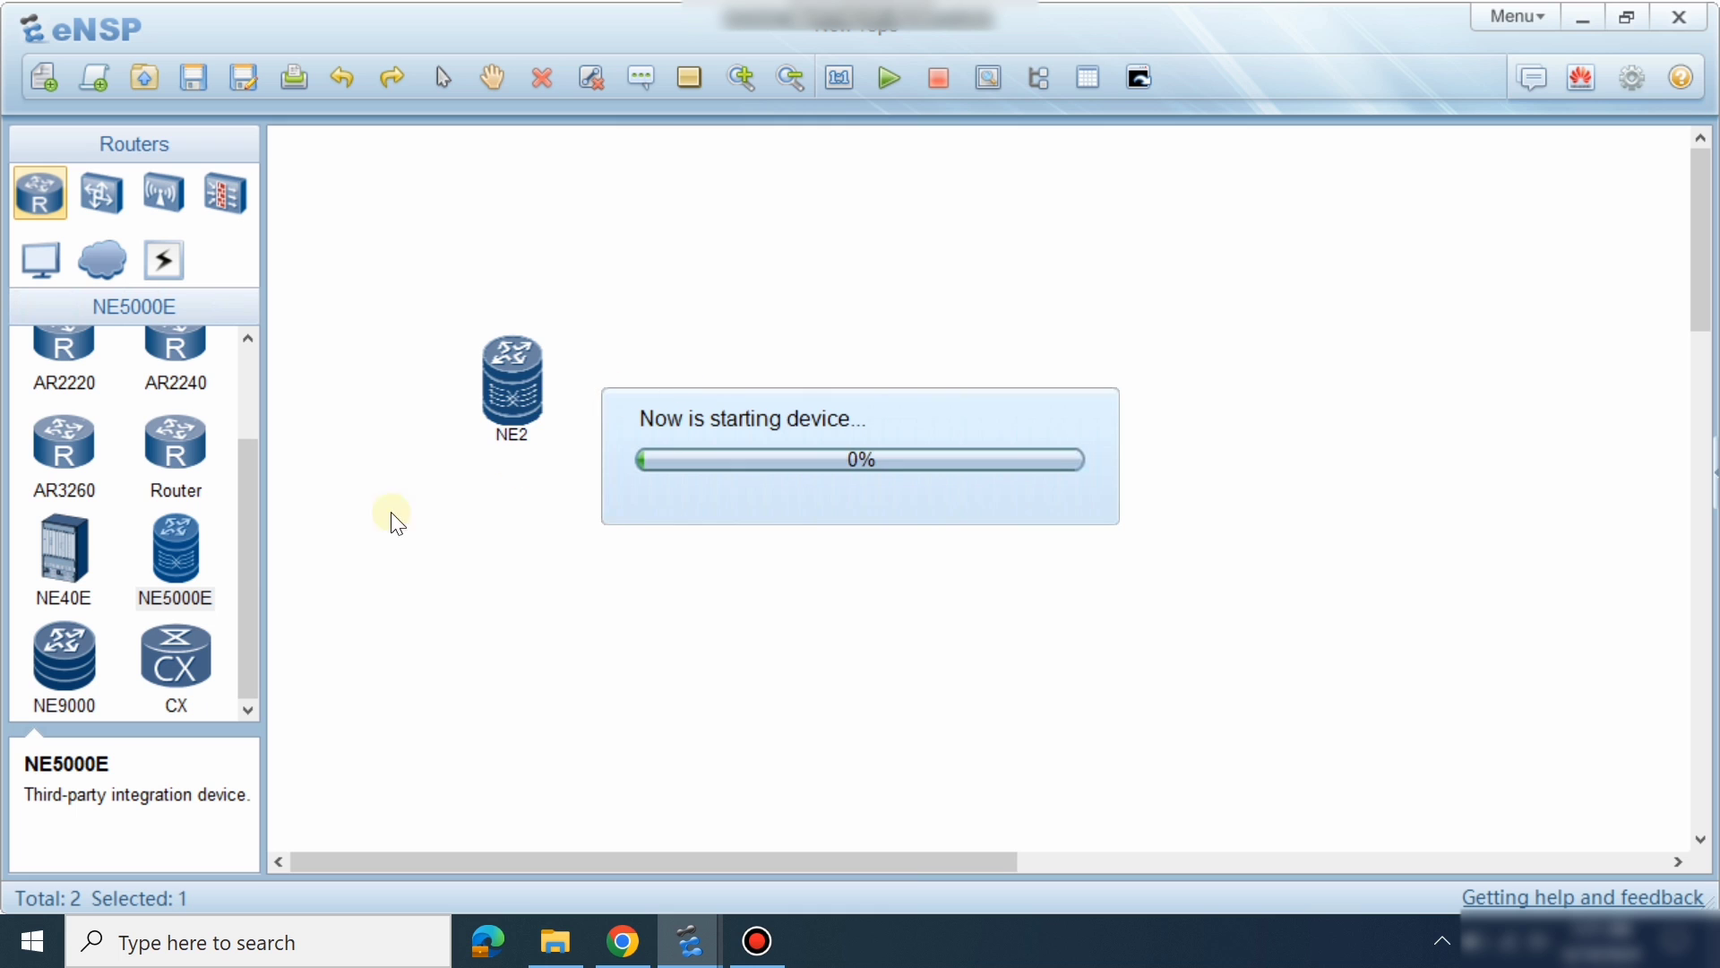
left_click(76, 658)
left_click(595, 603)
left_click(176, 664)
left_click(1045, 552)
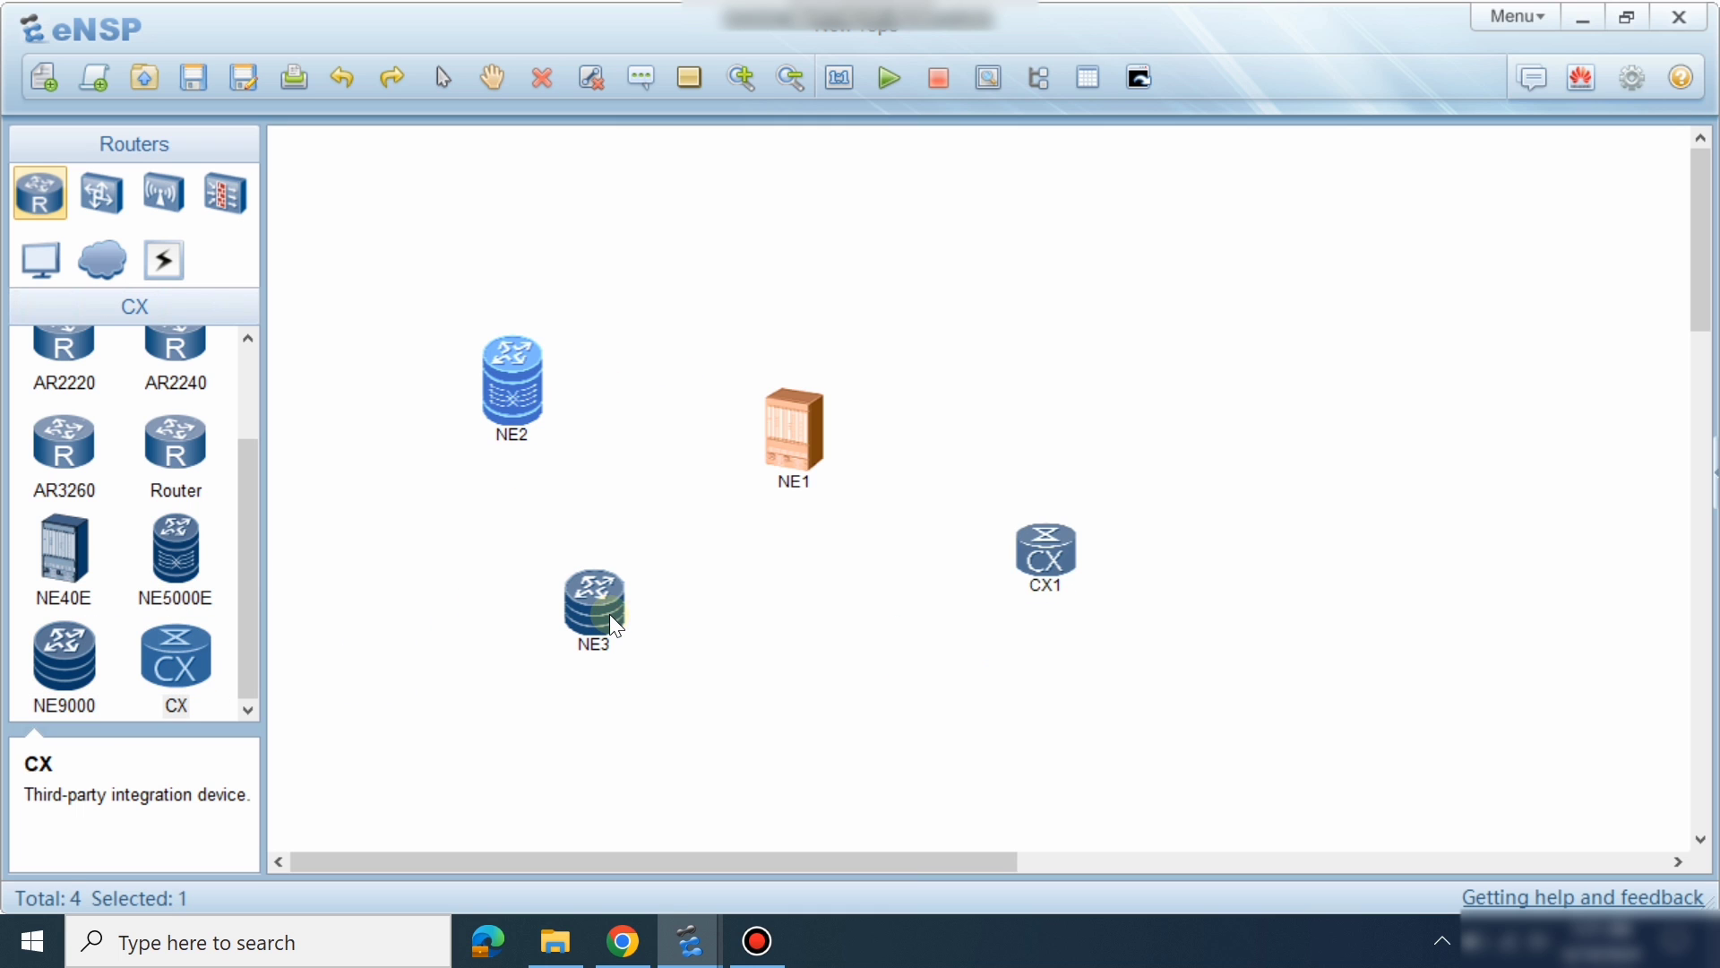
right_click(610, 616)
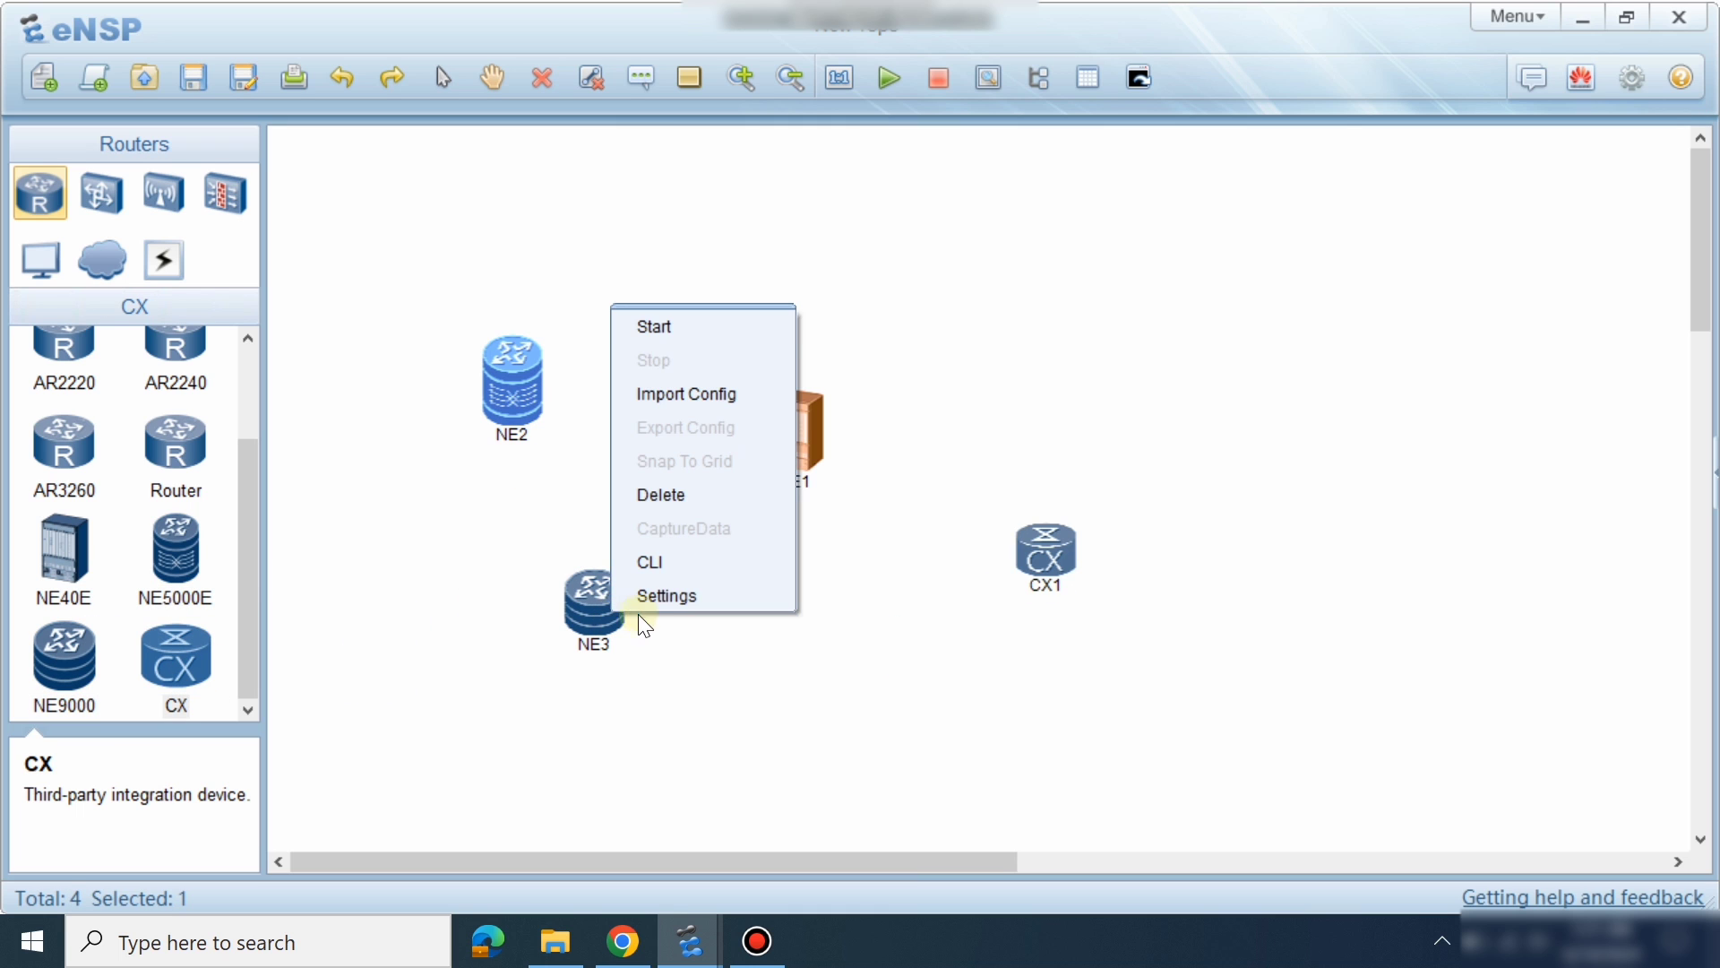
Start NE3, import the NE9000 package from eNSP\[optional] NE9000, then open and close CX1's console.
left_click(730, 328)
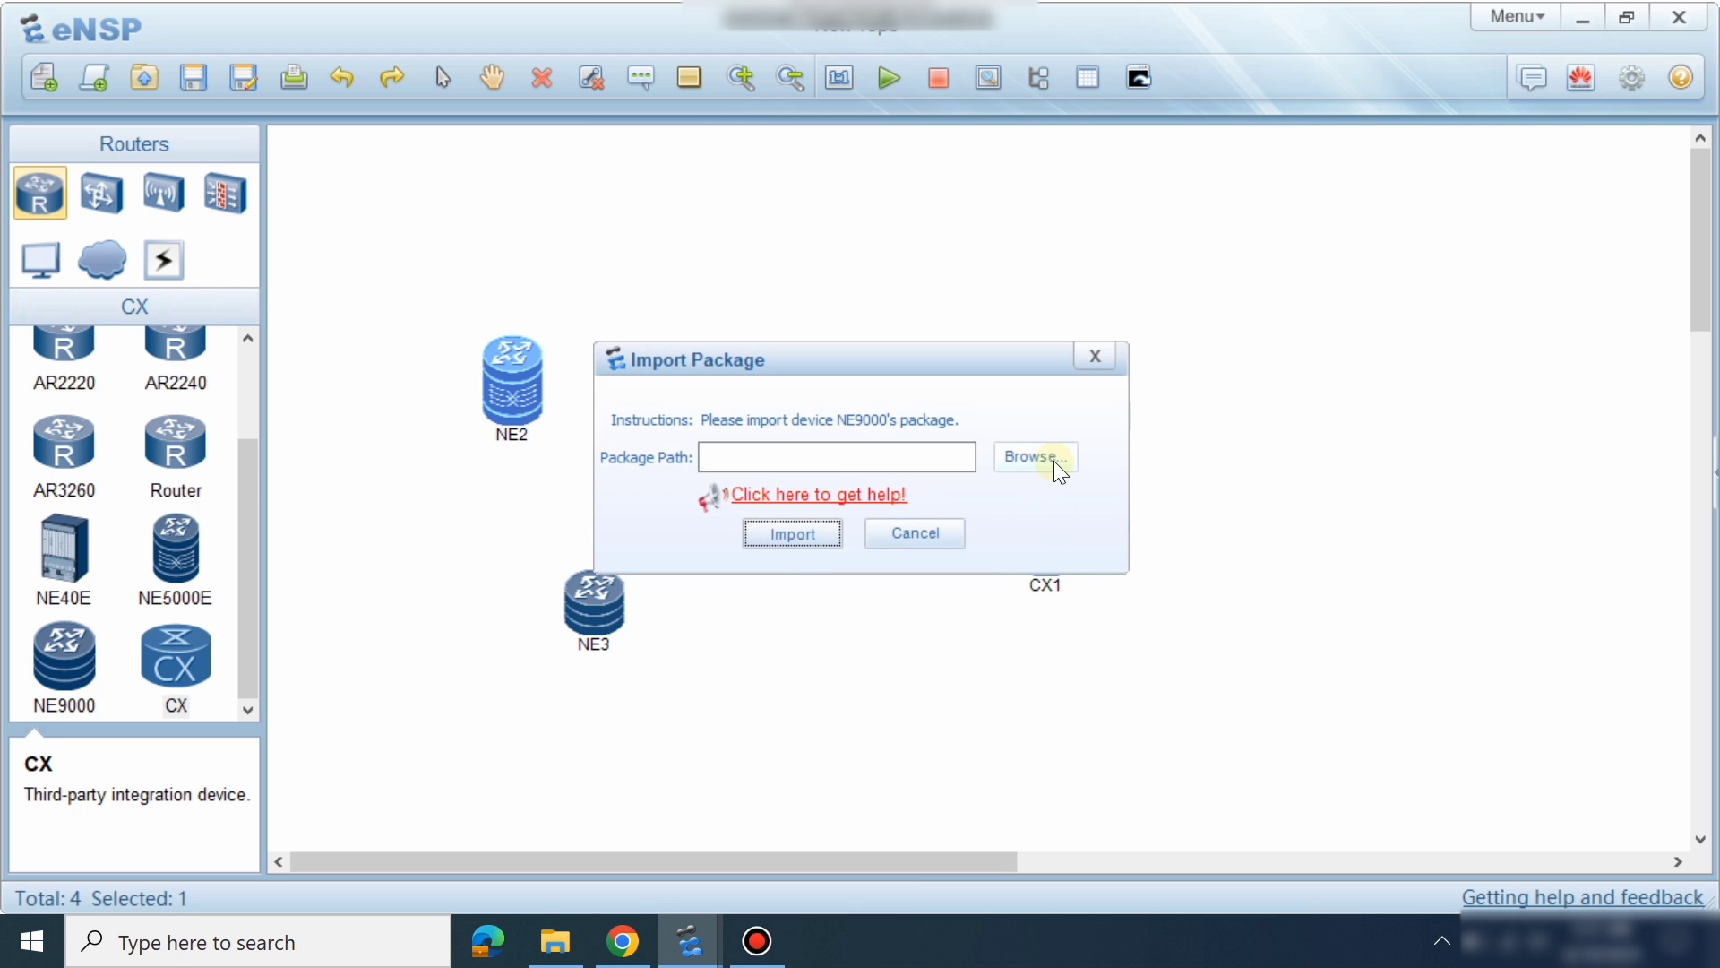
left_click(1051, 461)
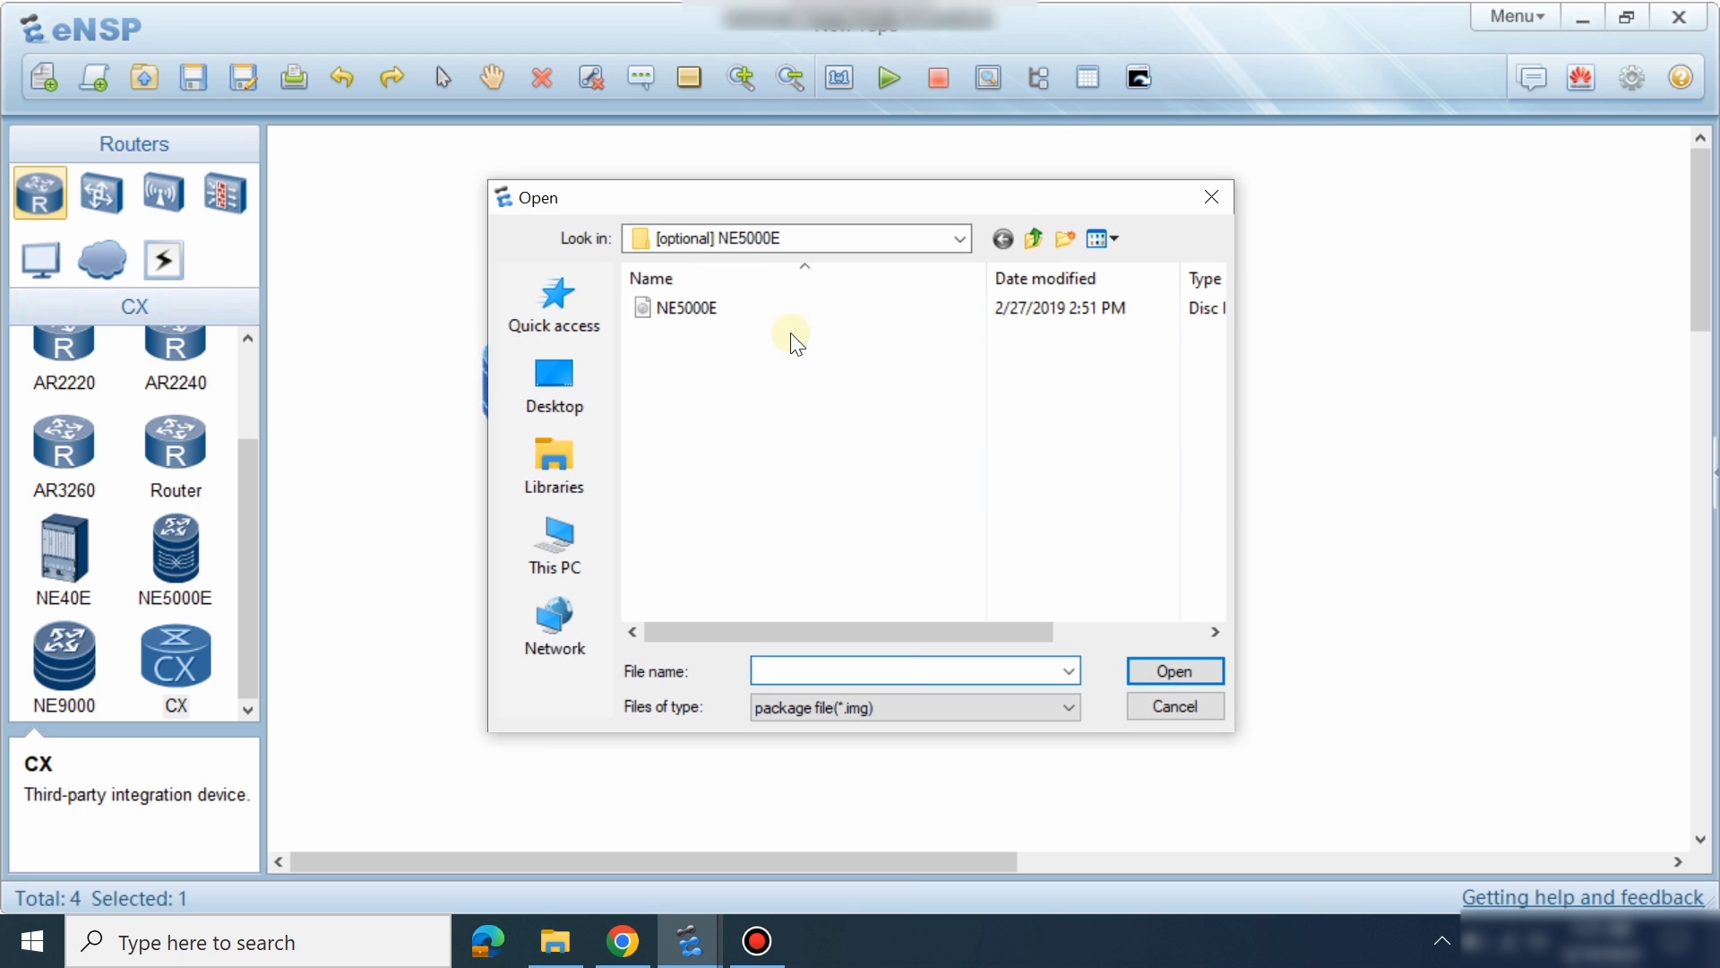
left_click(718, 237)
left_click(712, 459)
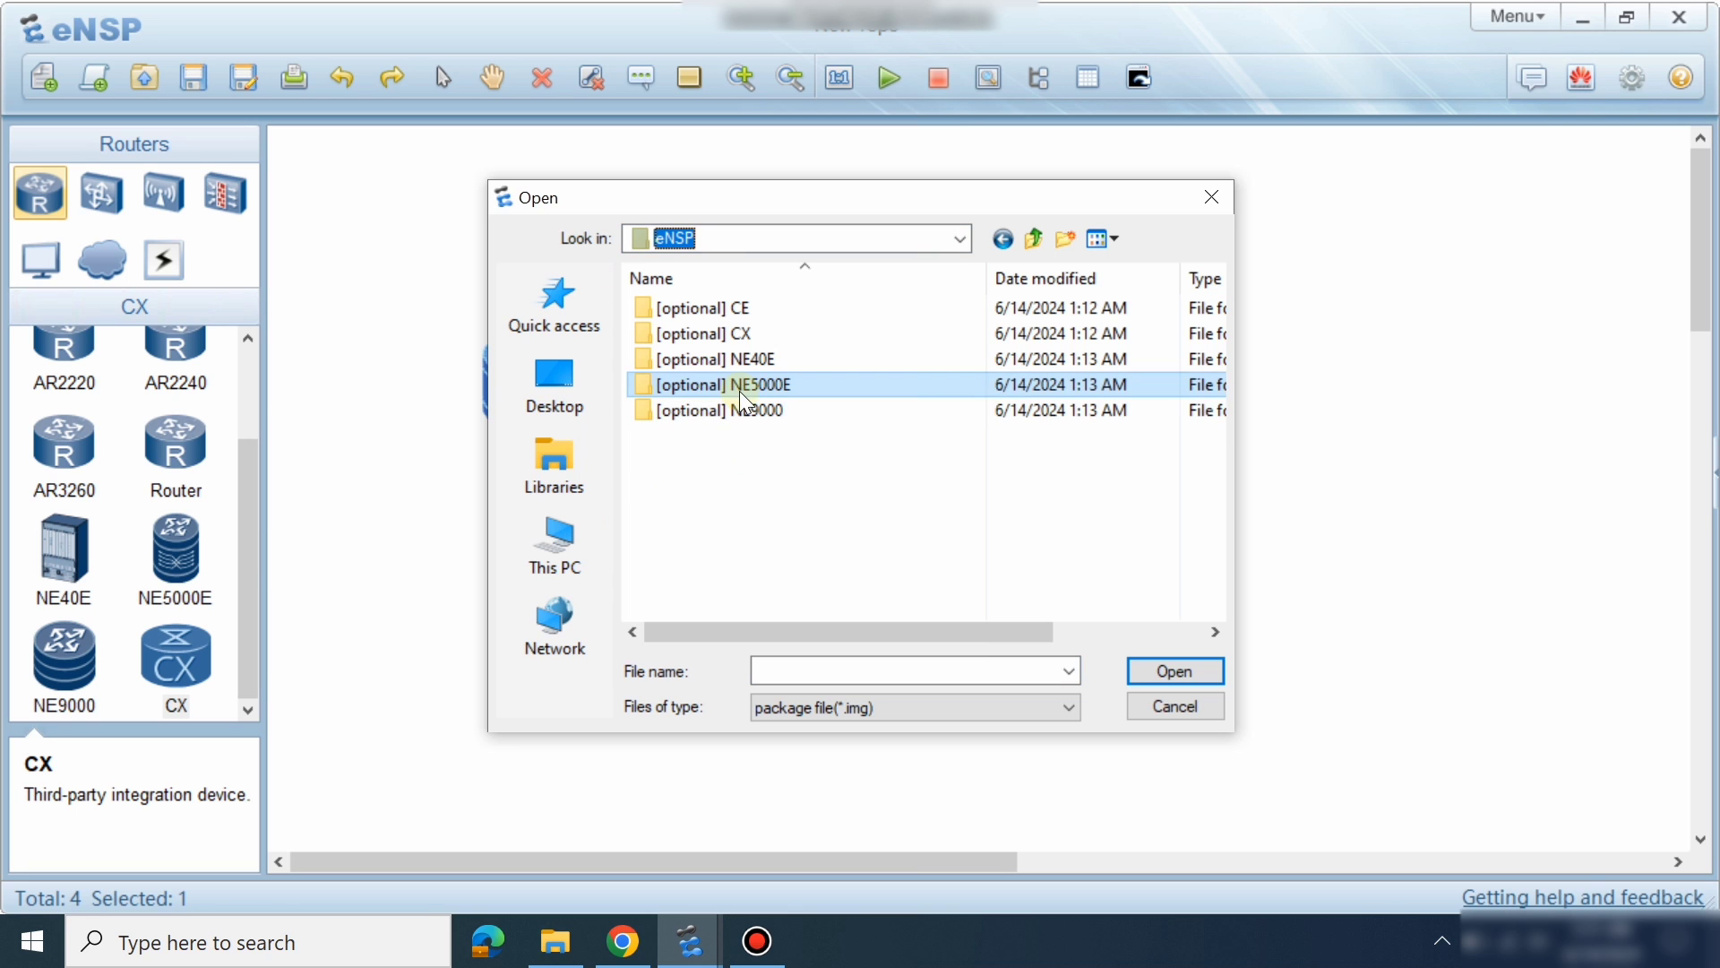
double_click(749, 414)
left_click(737, 314)
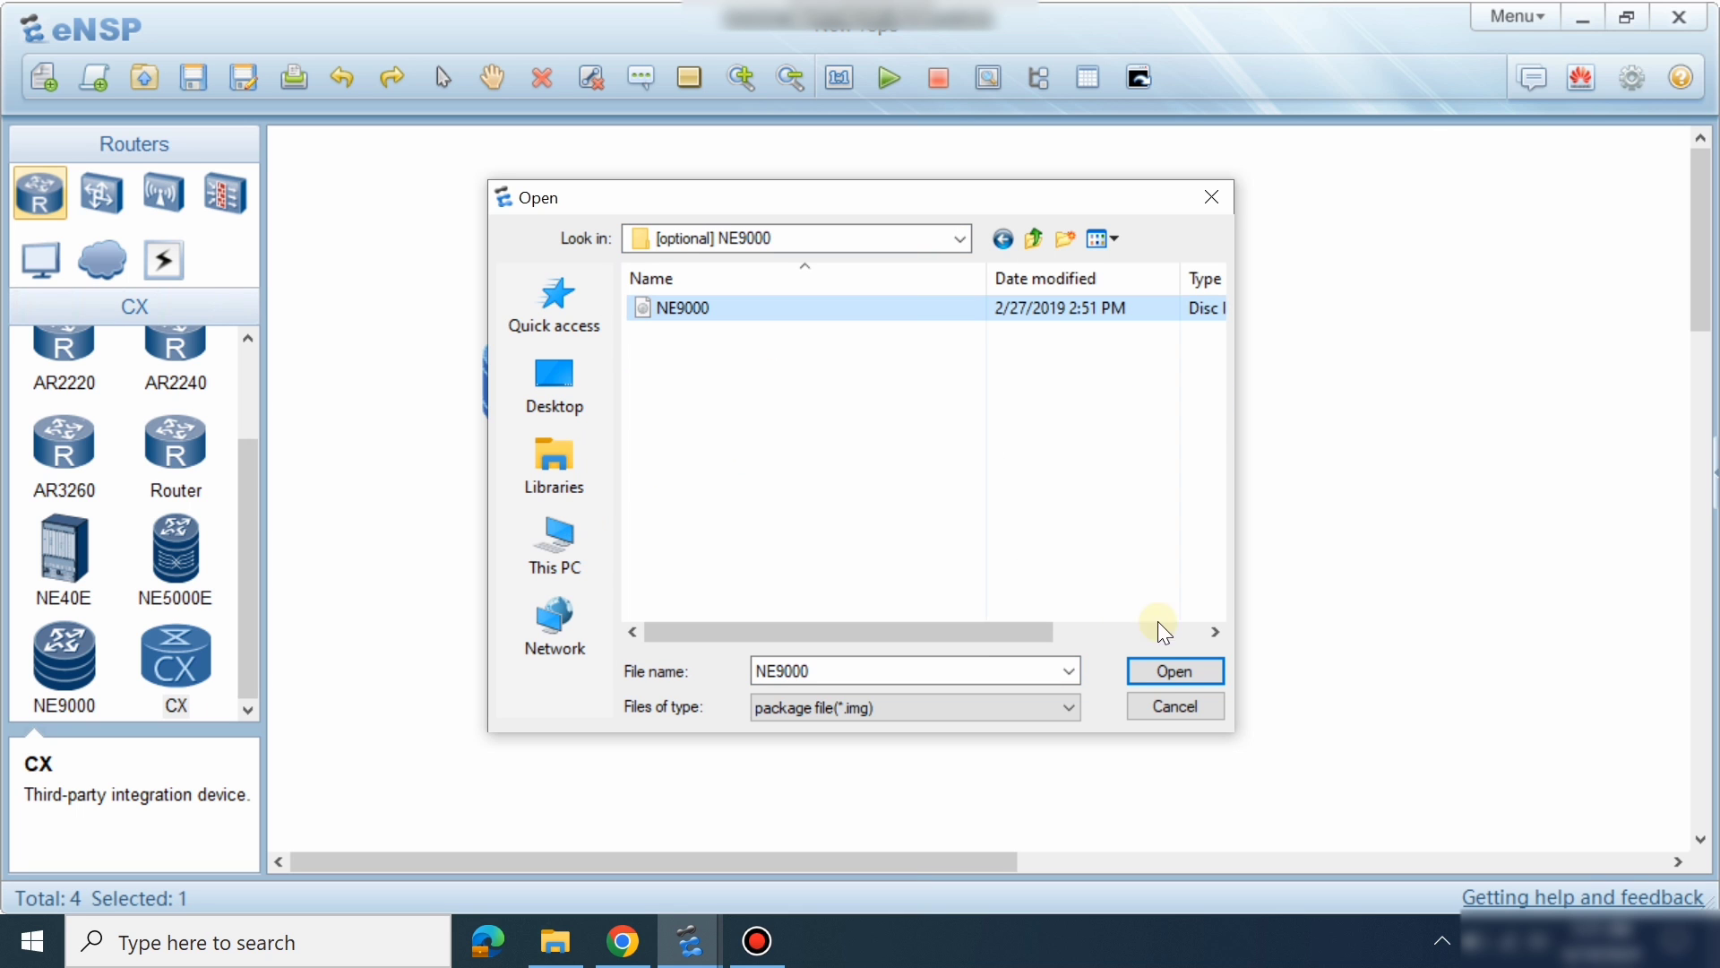
left_click(1166, 671)
left_click(817, 535)
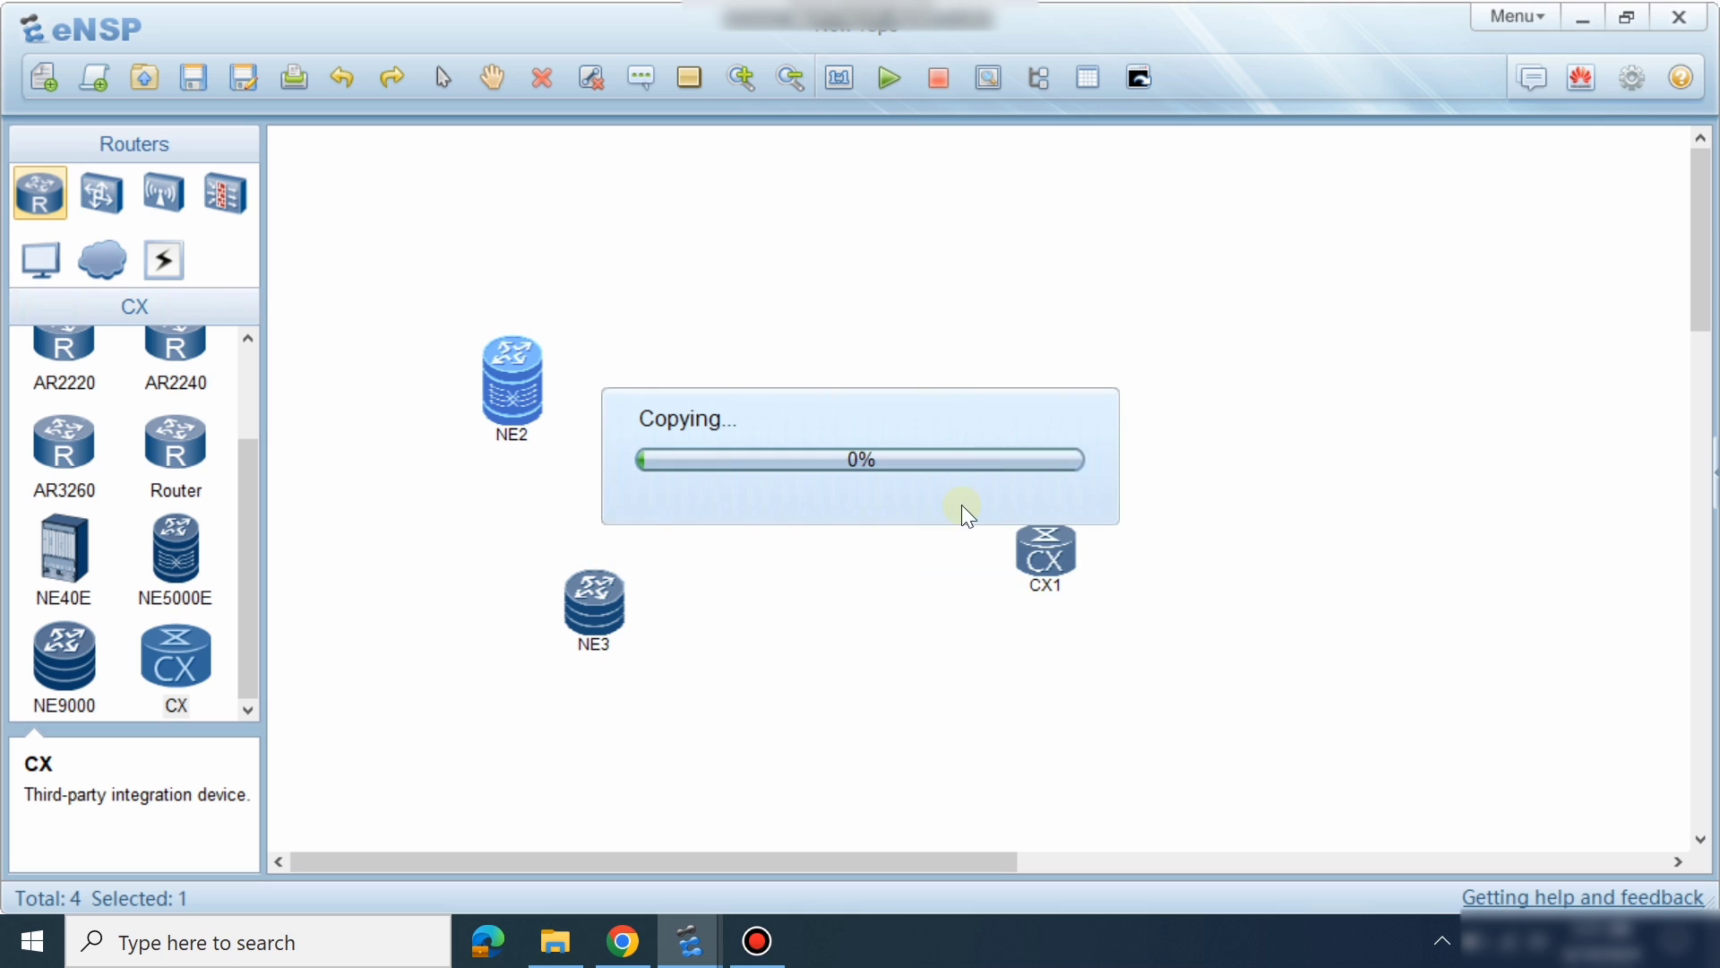
double_click(1048, 556)
left_click(1281, 101)
Start CX1 and import the CX package from eNSP\[optional] CX.
right_click(1052, 568)
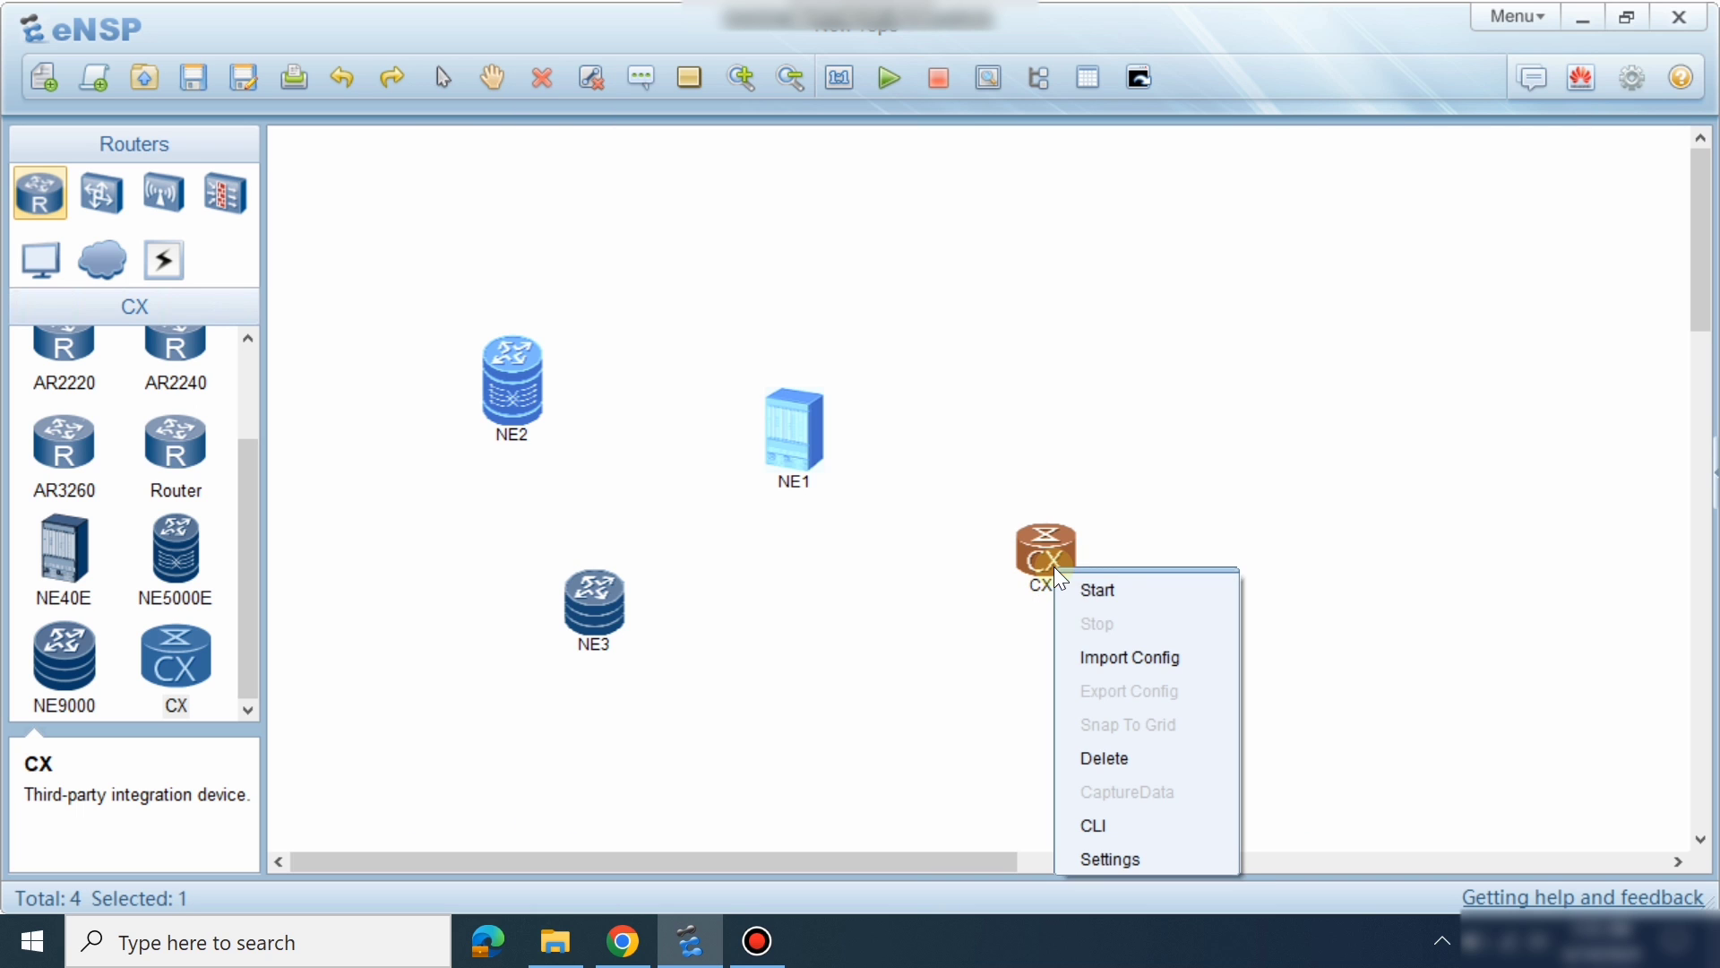
left_click(1098, 590)
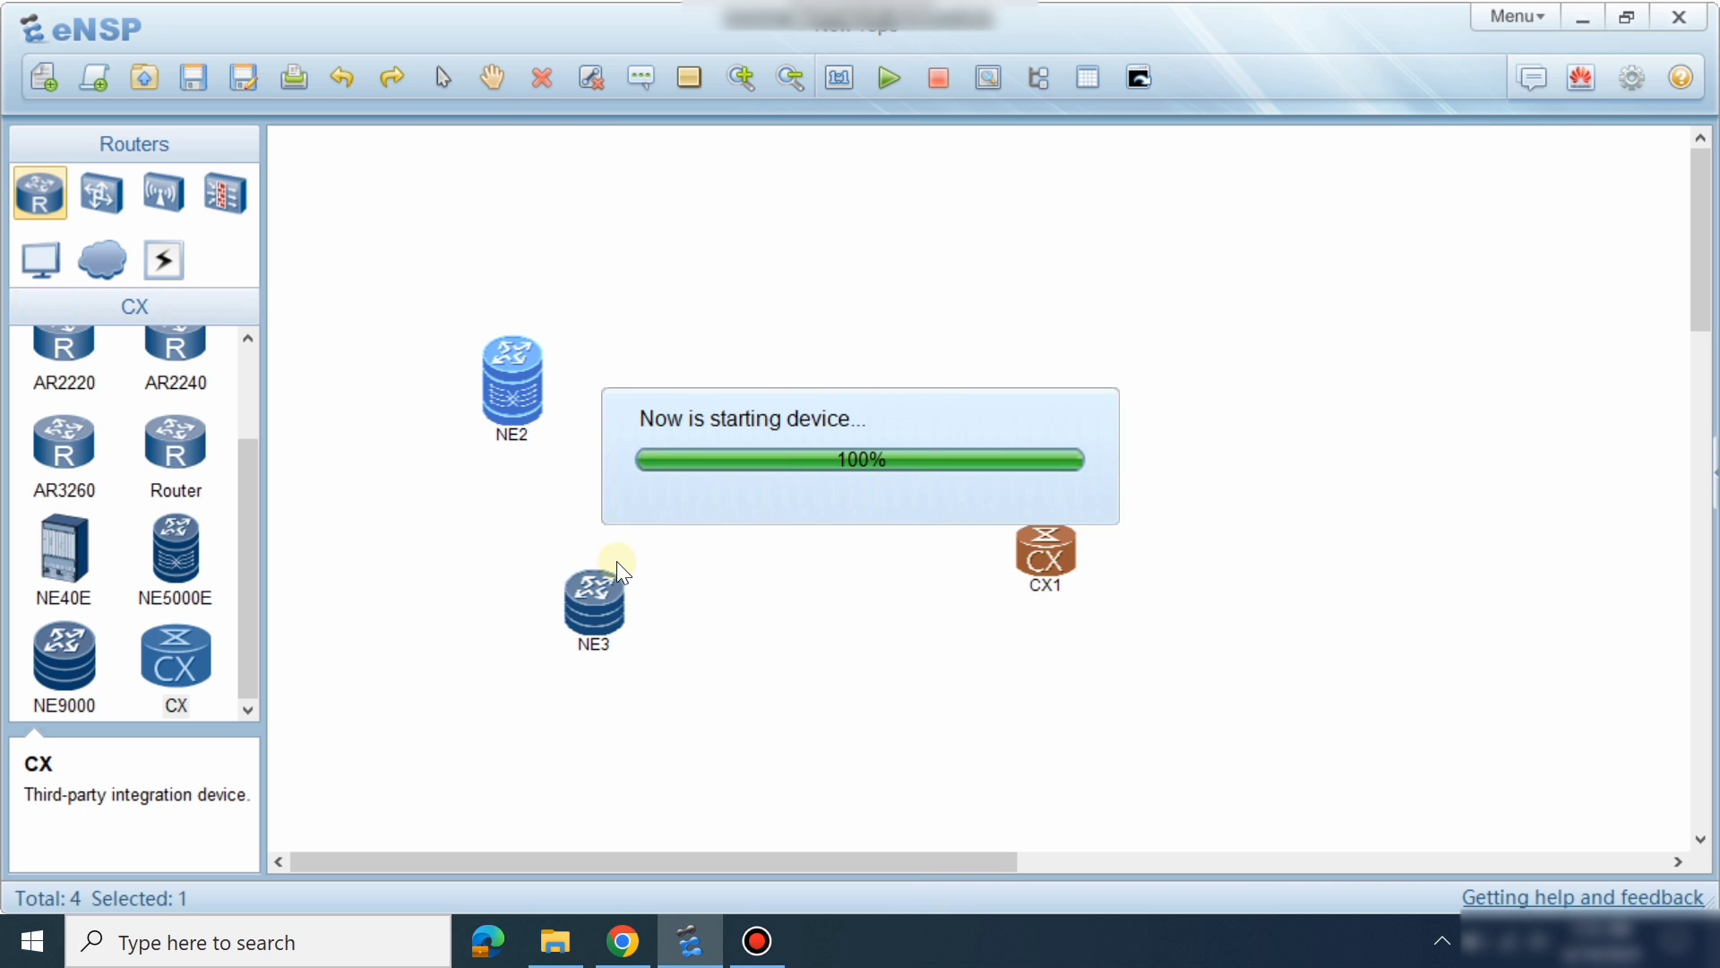
left_click(1040, 452)
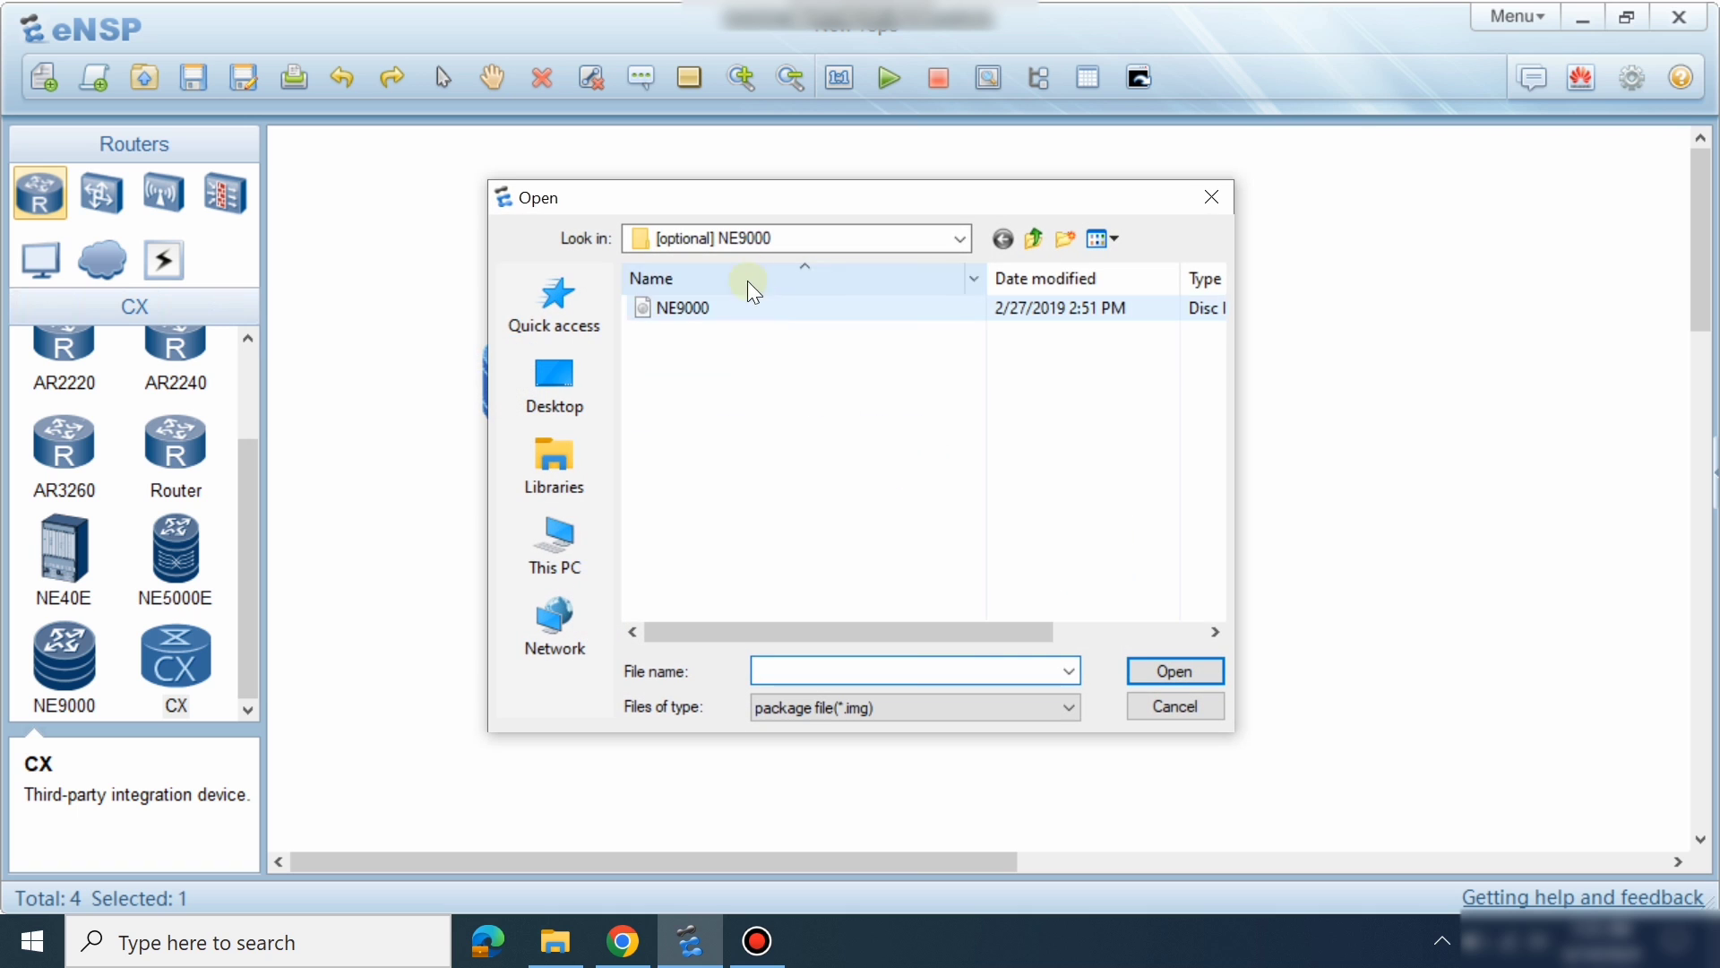
left_click(743, 240)
left_click(696, 455)
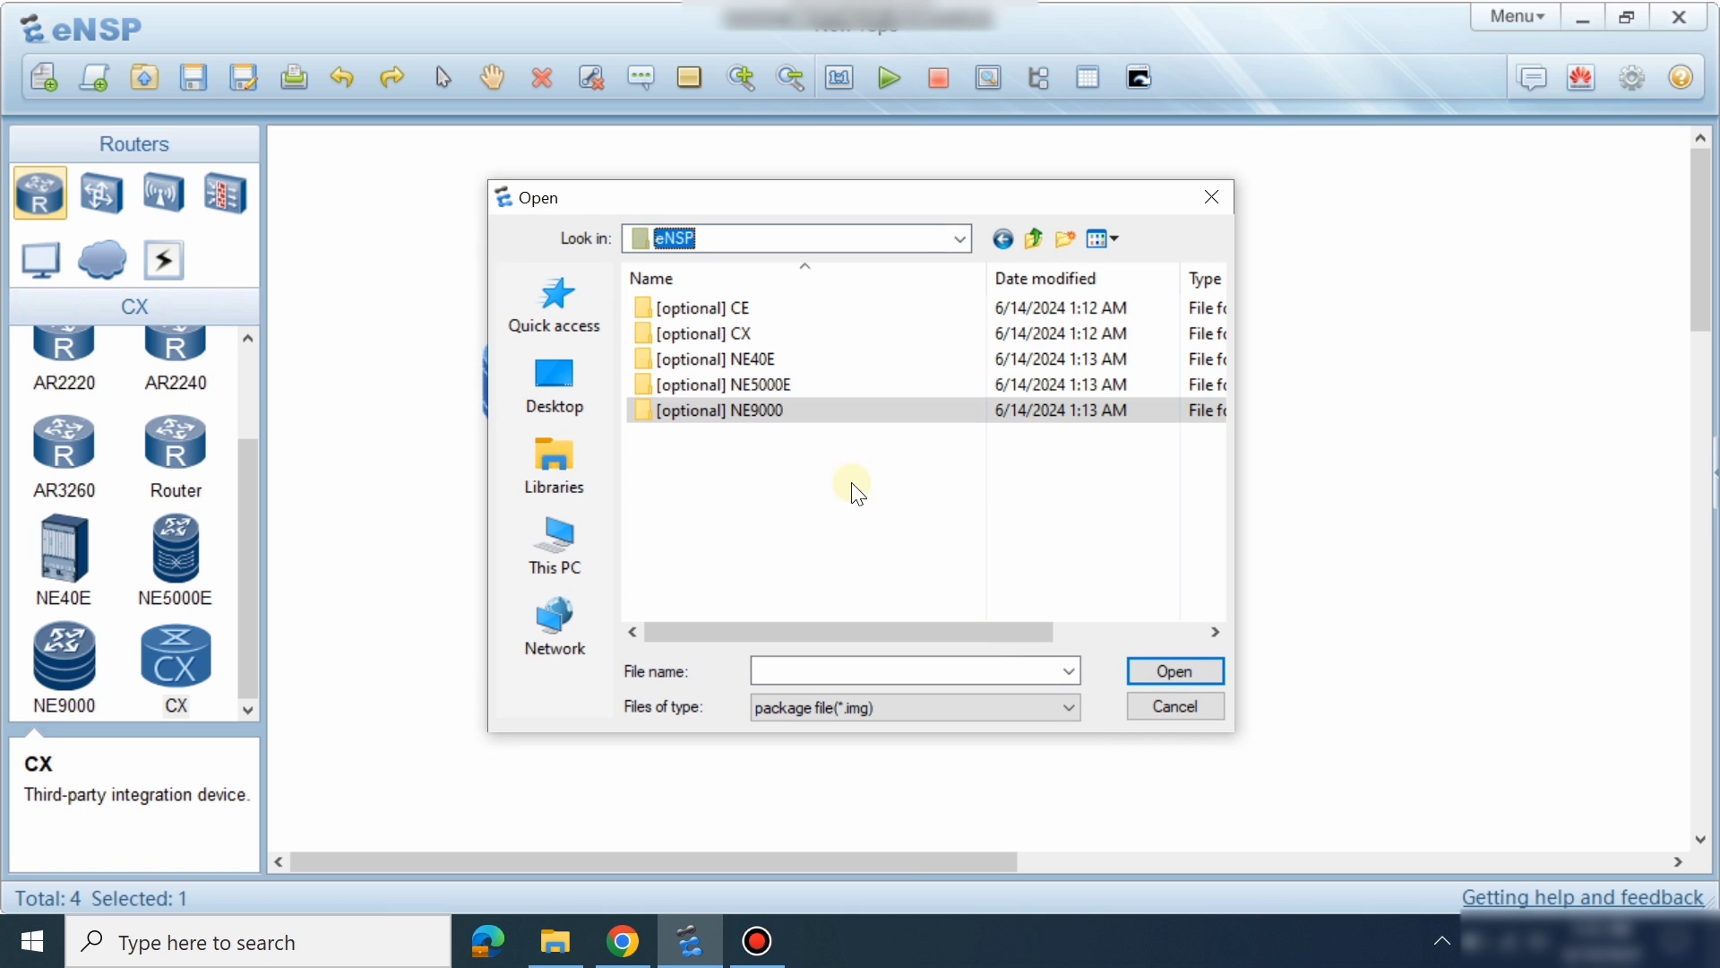
double_click(754, 335)
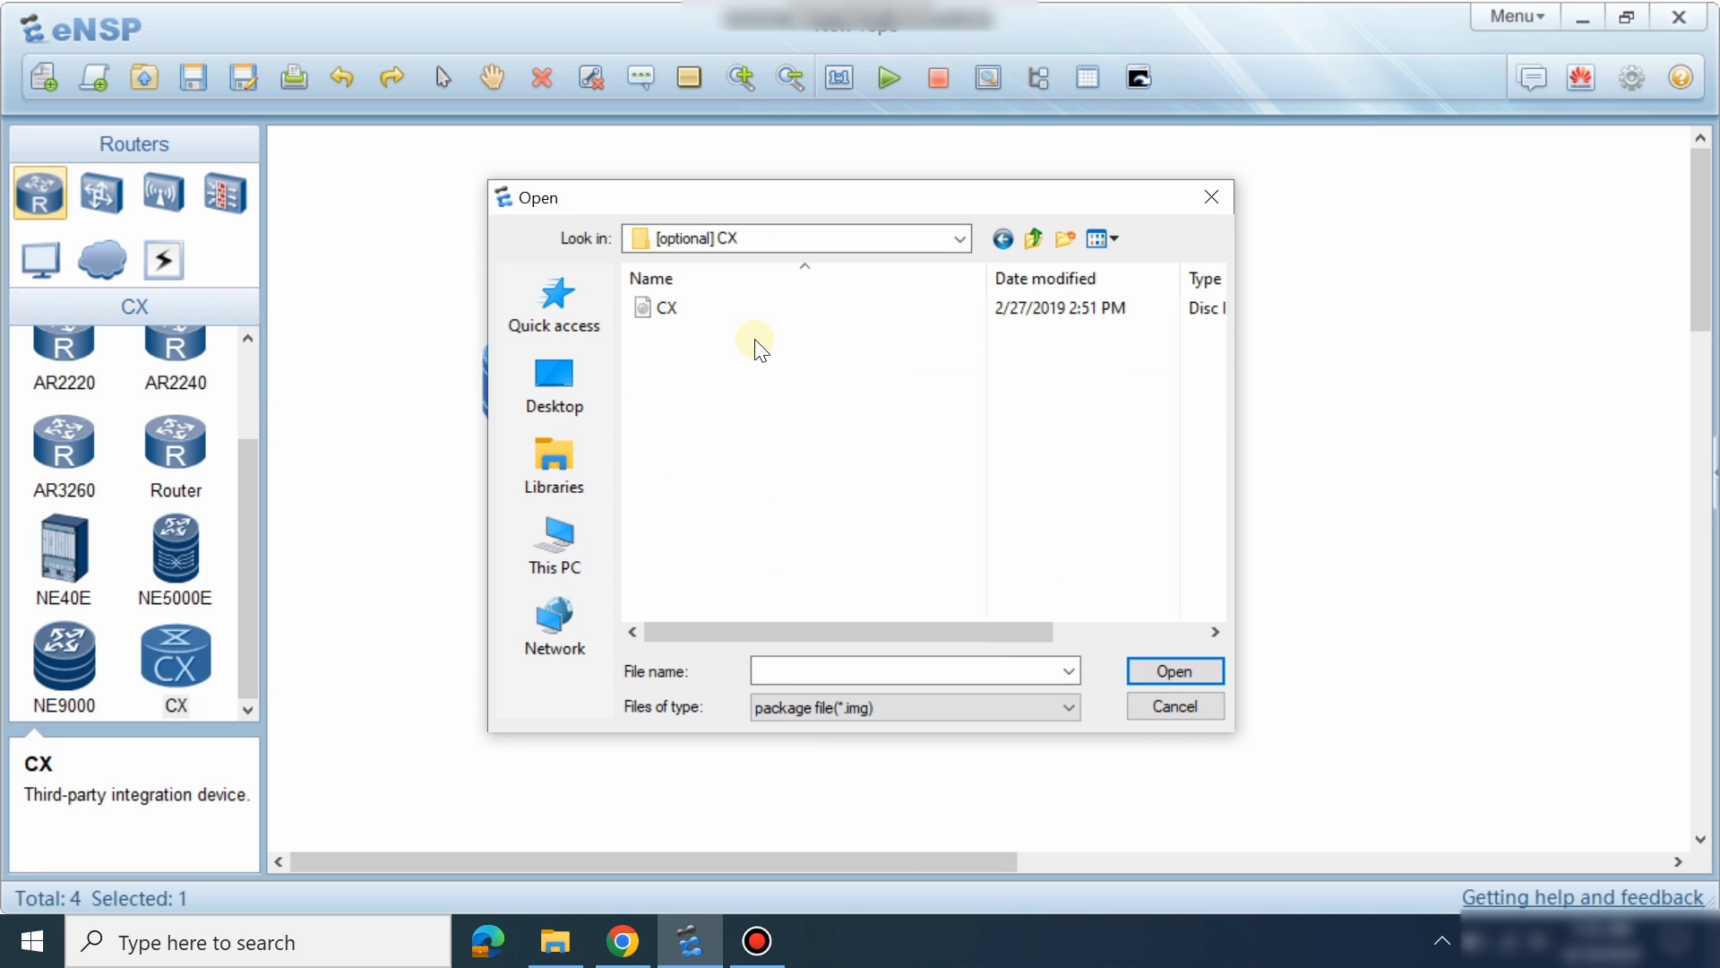
left_click(753, 315)
left_click(1176, 671)
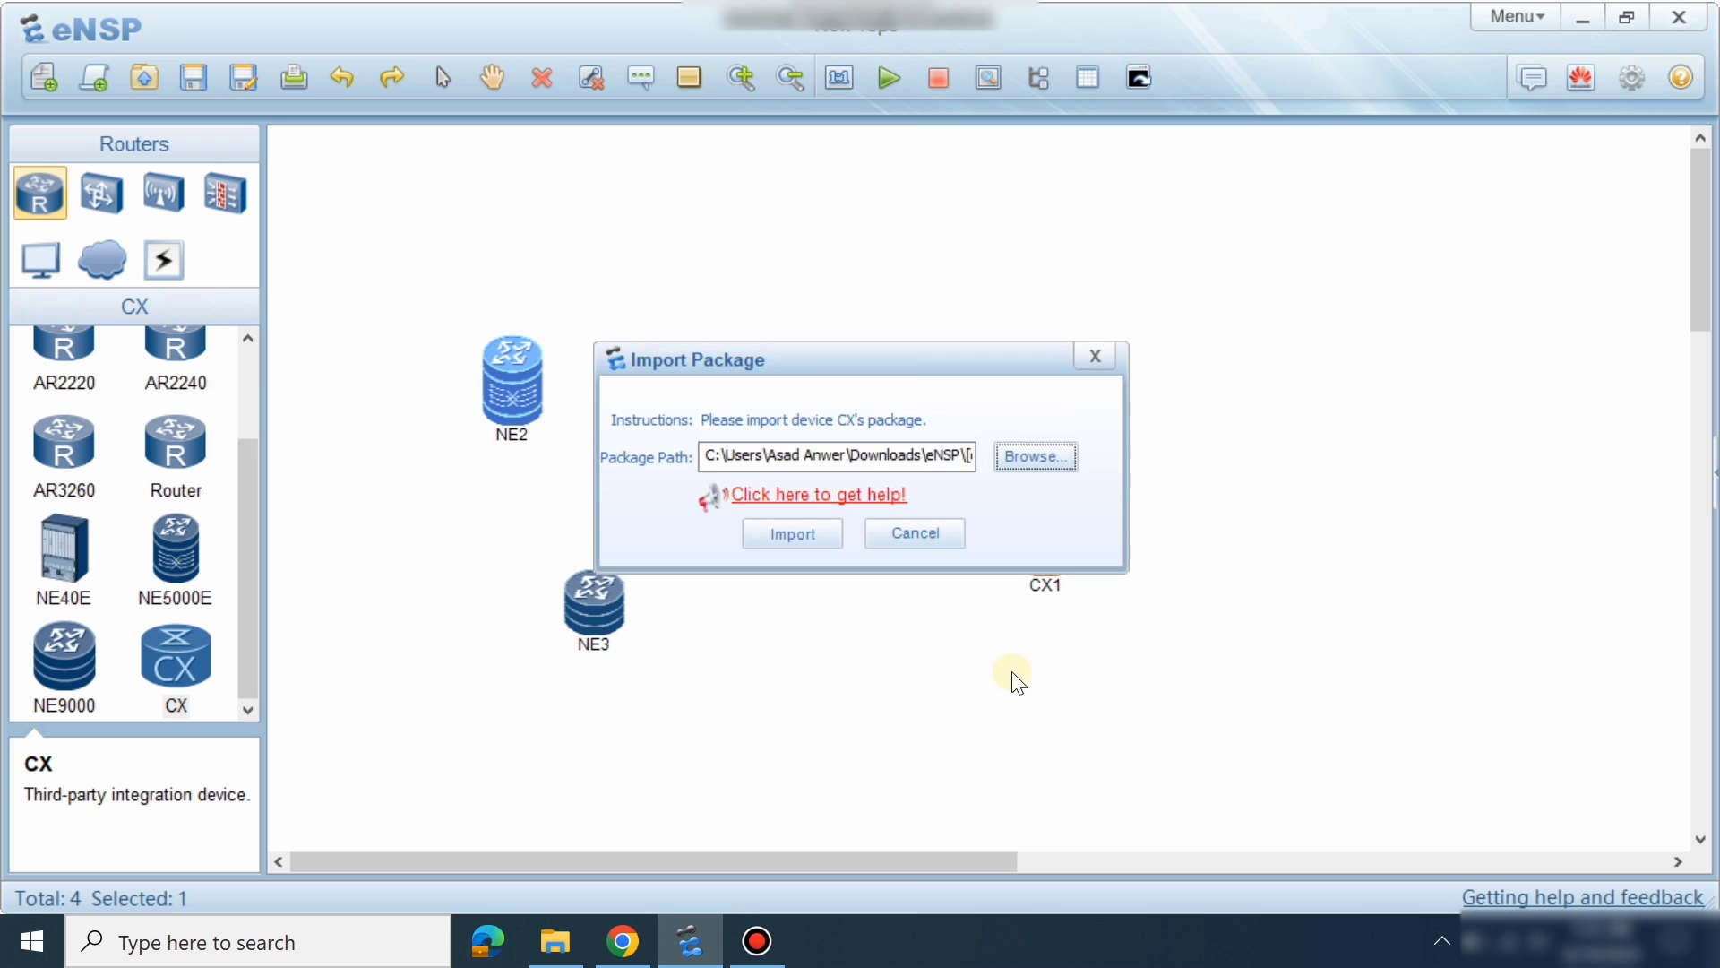
left_click(826, 538)
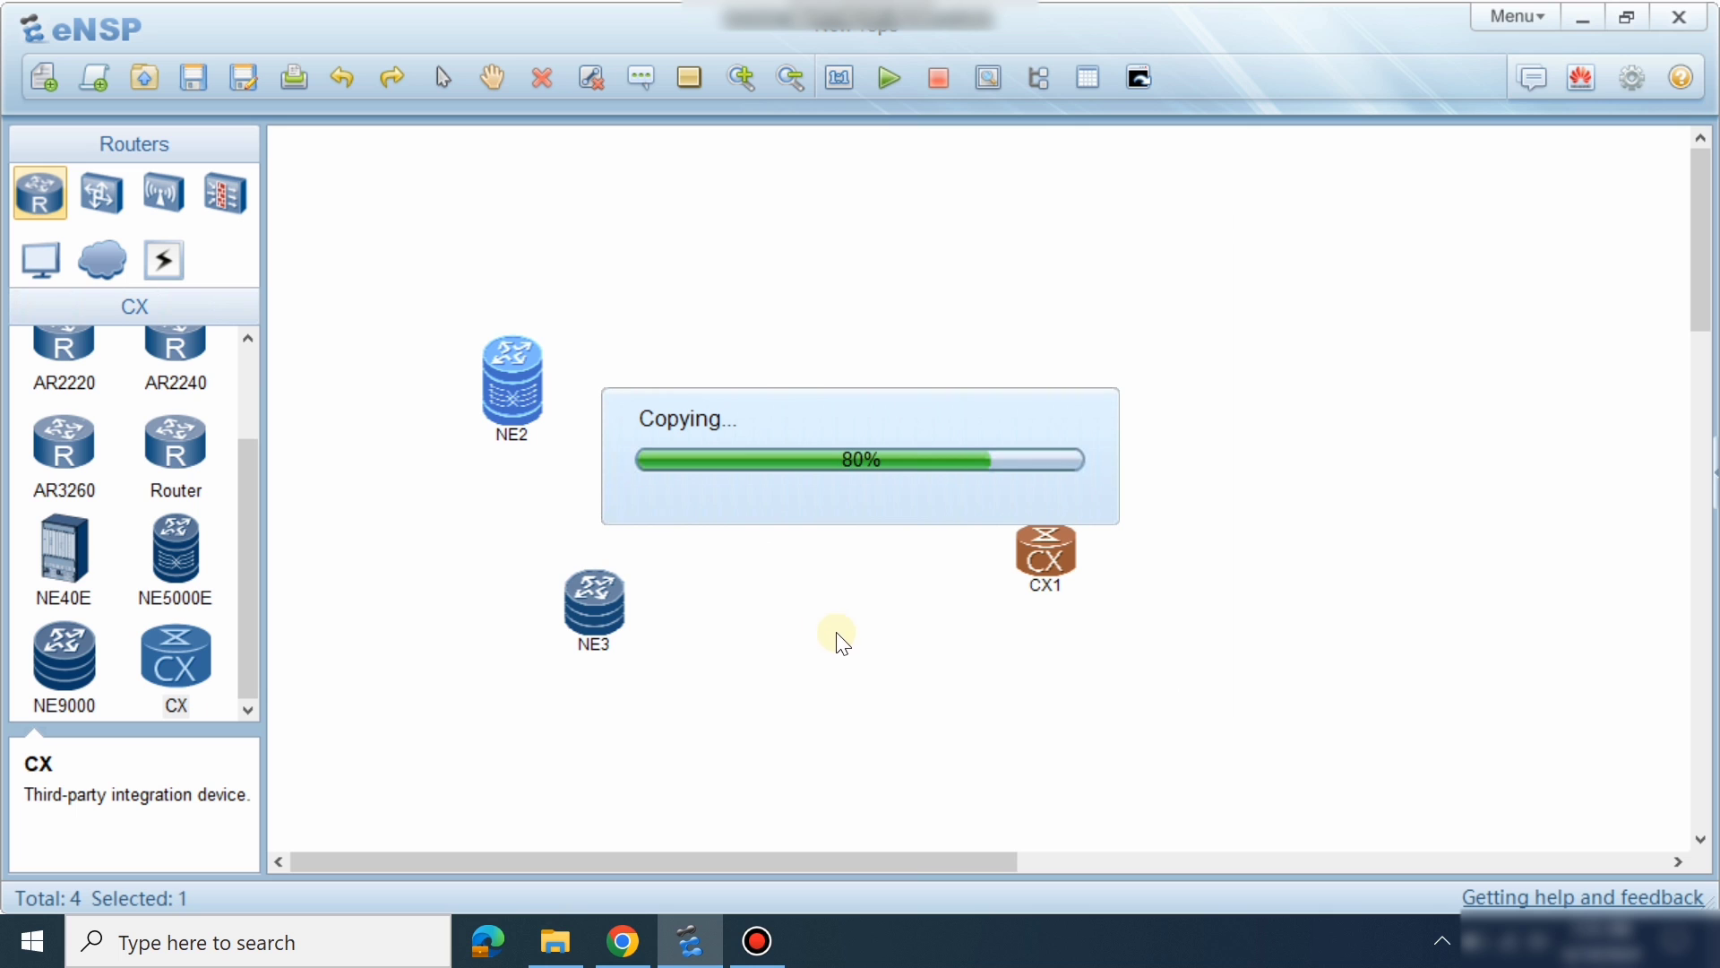
Place a CE6800 switch as CE1 and a CE12800 as CE2, then start CE1.
left_click(130, 207)
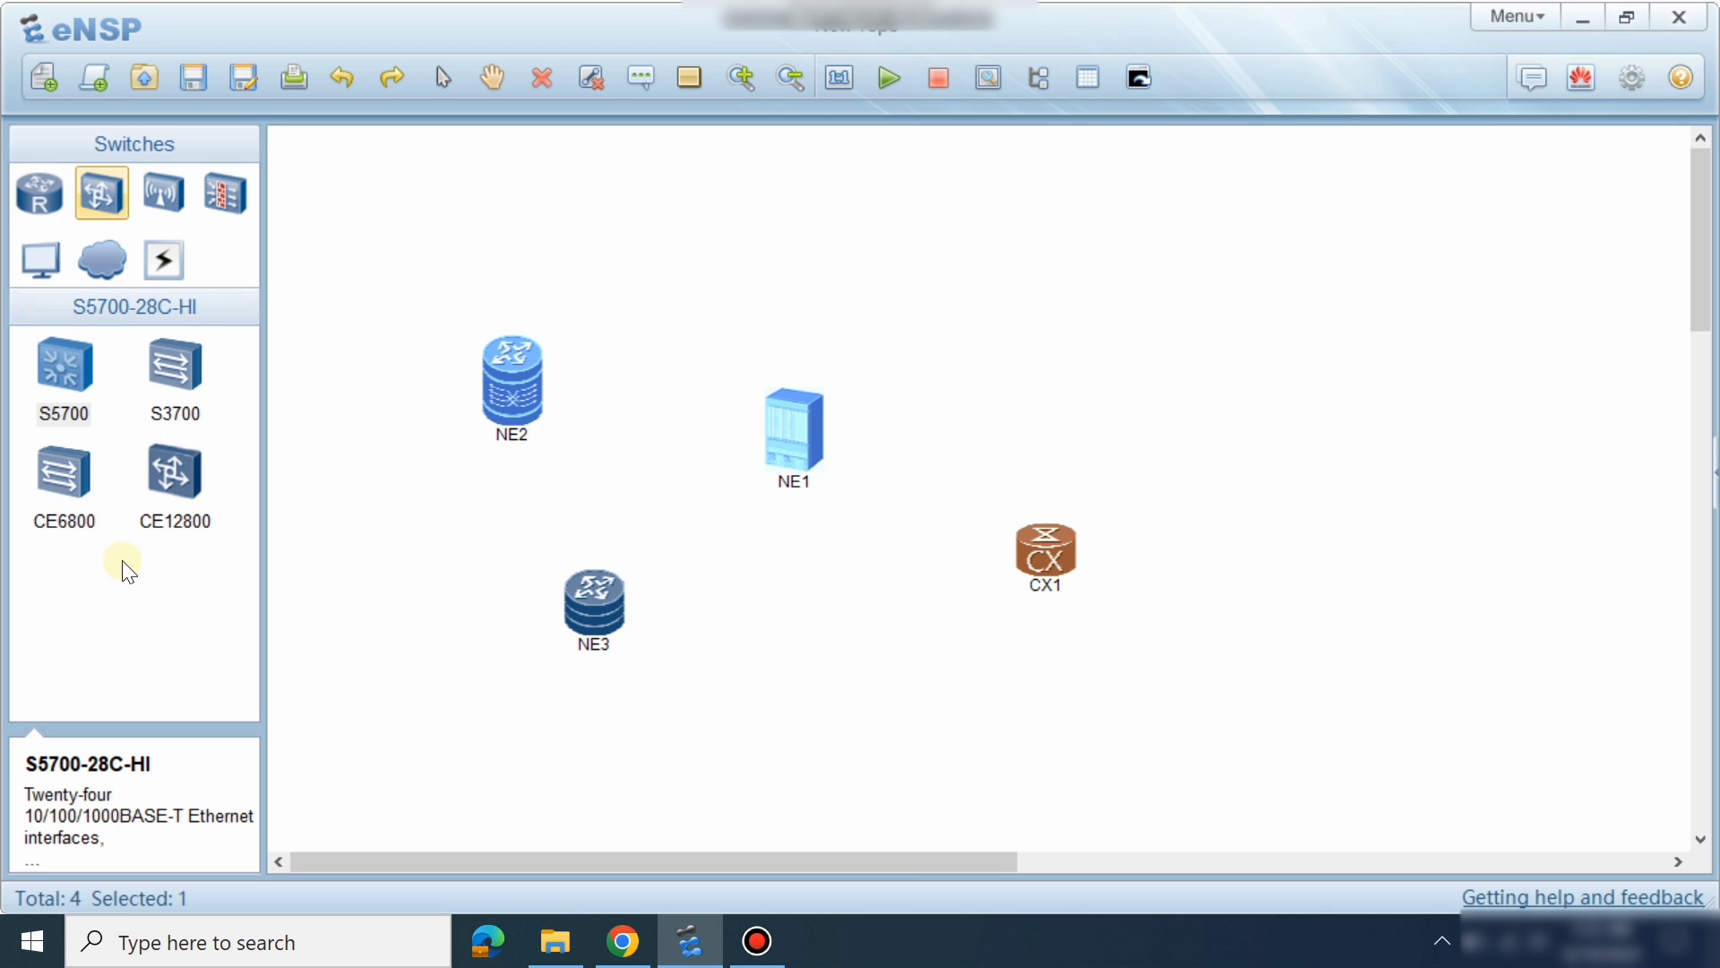
left_click(64, 480)
left_click(885, 269)
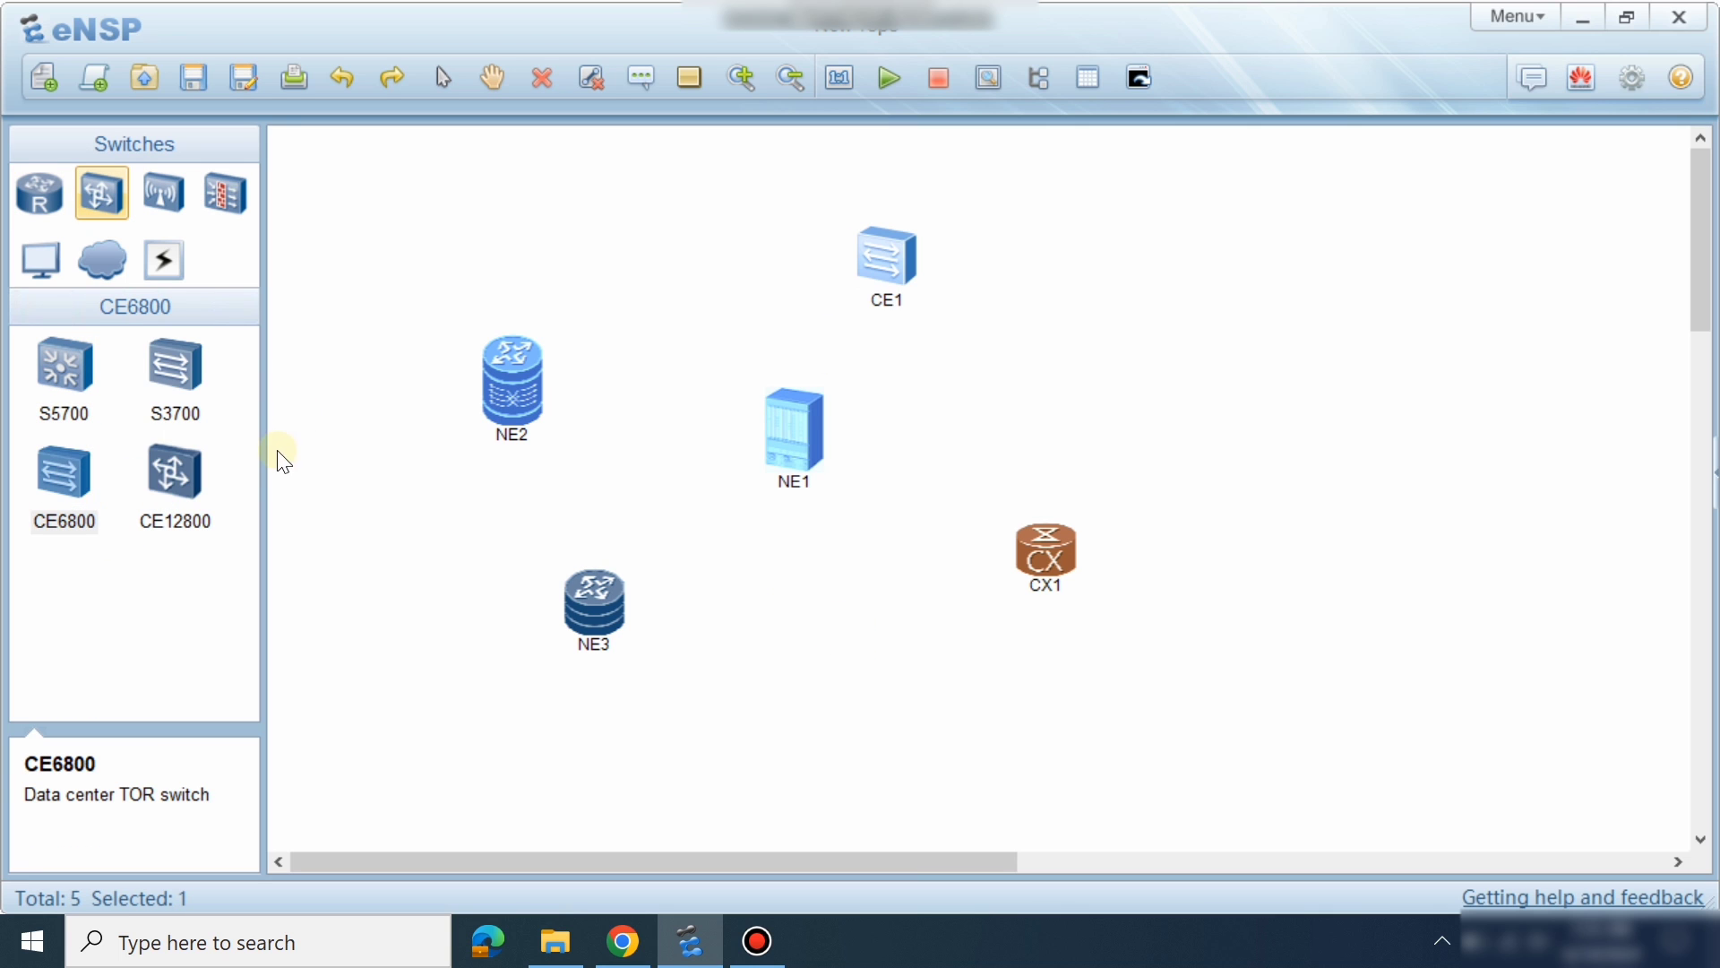
left_click(175, 475)
left_click(1079, 296)
left_click_drag(1073, 320, 1076, 320)
left_click(991, 369)
right_click(890, 268)
left_click(935, 292)
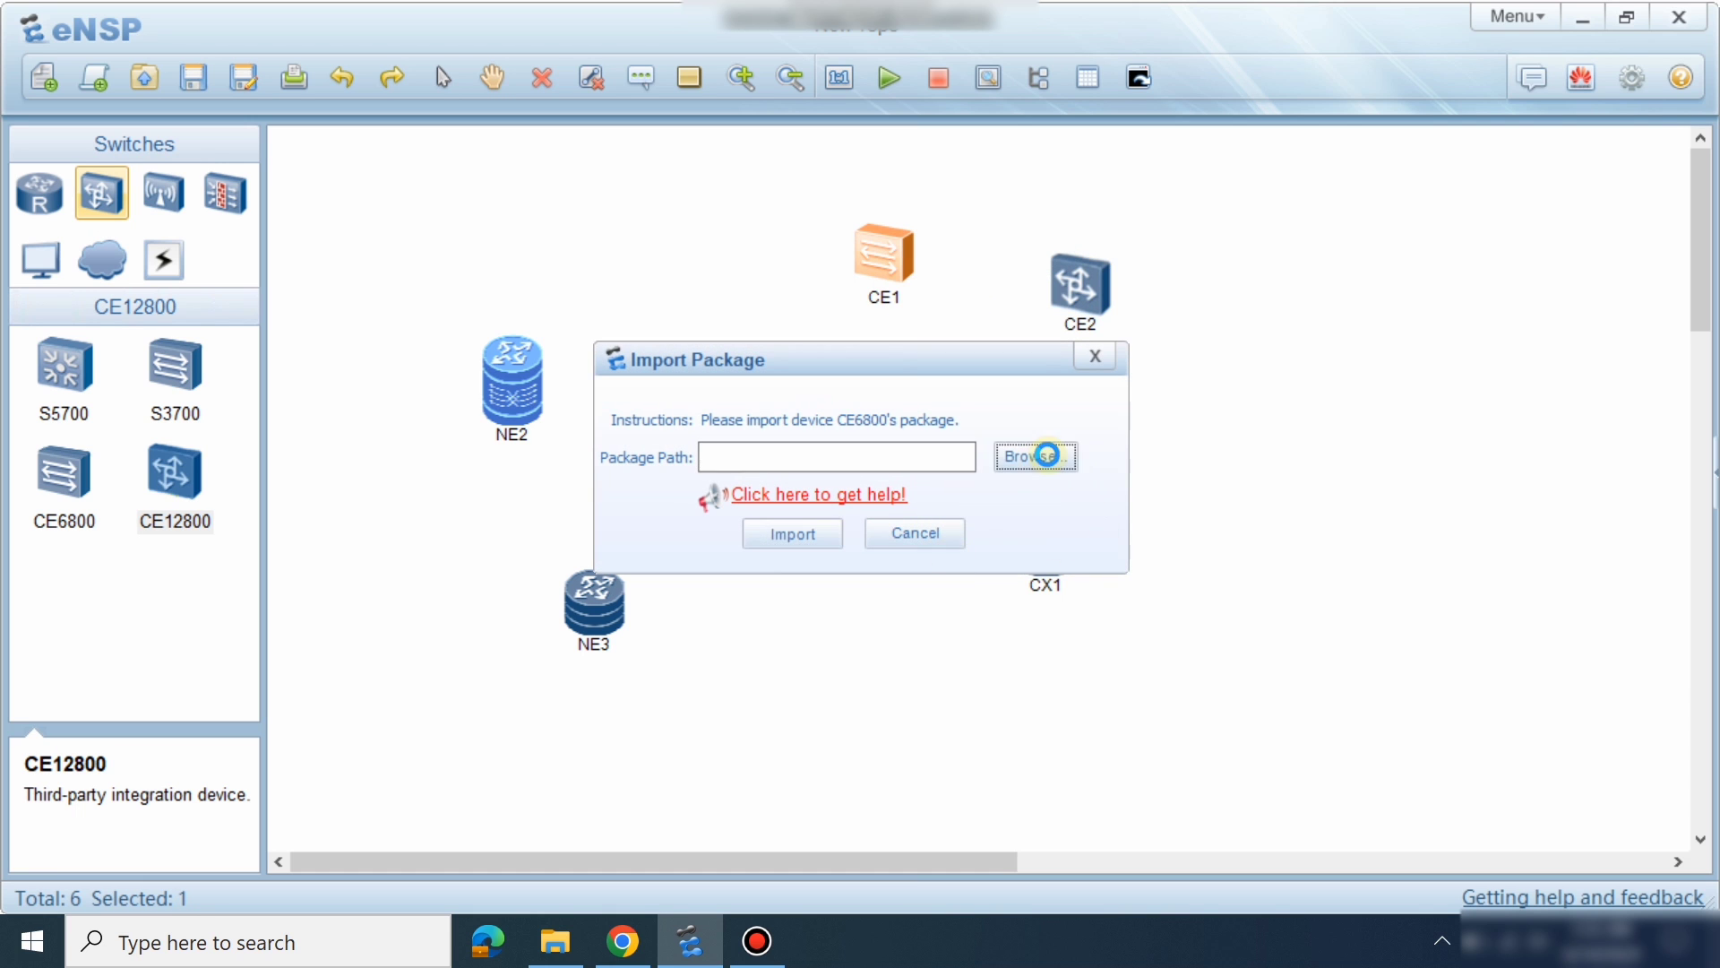
Import the CE package from the eNSP [optional] CE folder and move CE1 further left.
left_click(1036, 456)
left_click(700, 240)
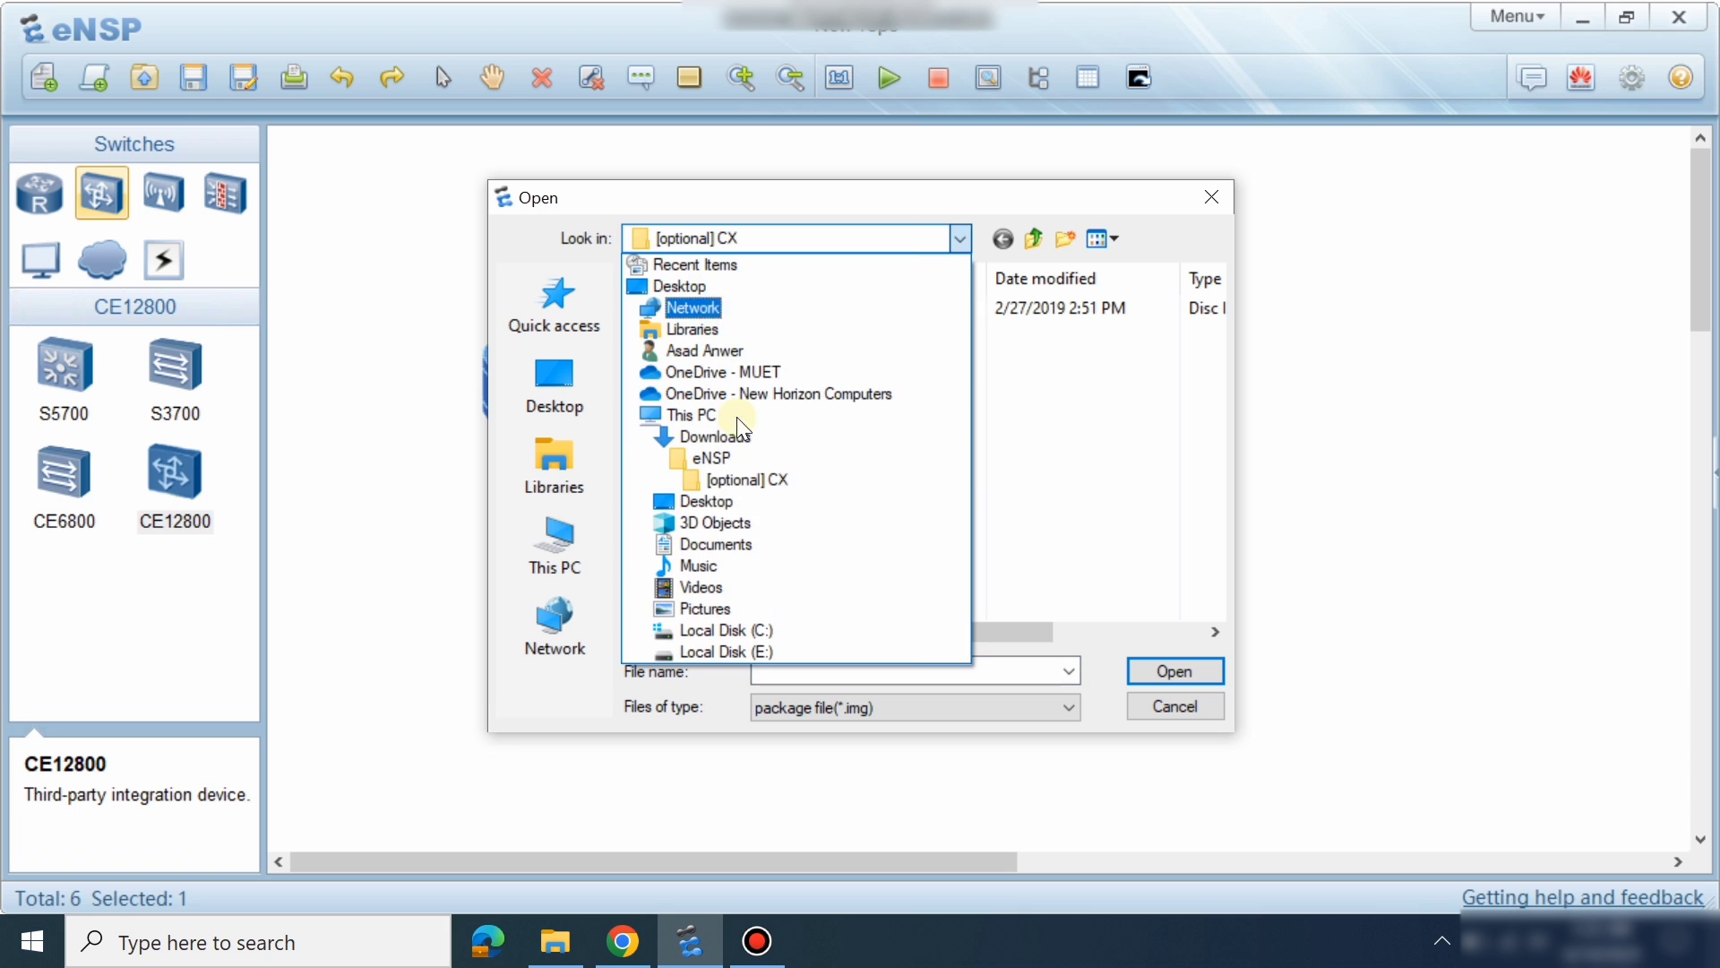
left_click(718, 464)
left_click(734, 335)
double_click(738, 307)
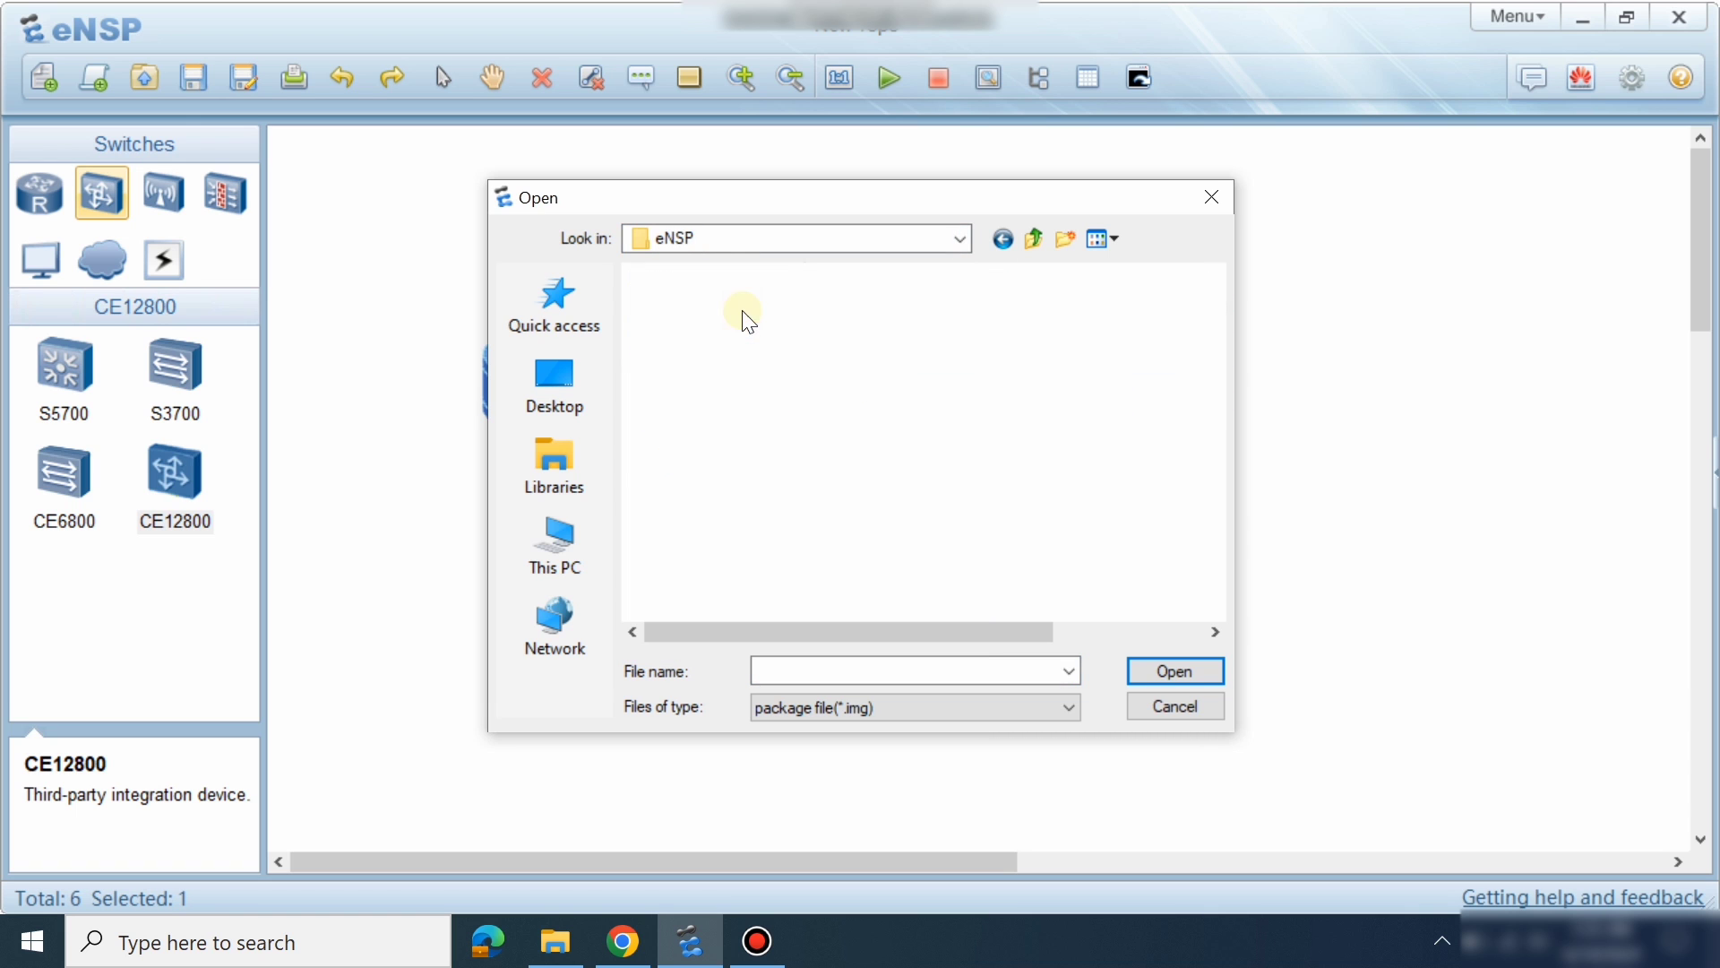
left_click(819, 305)
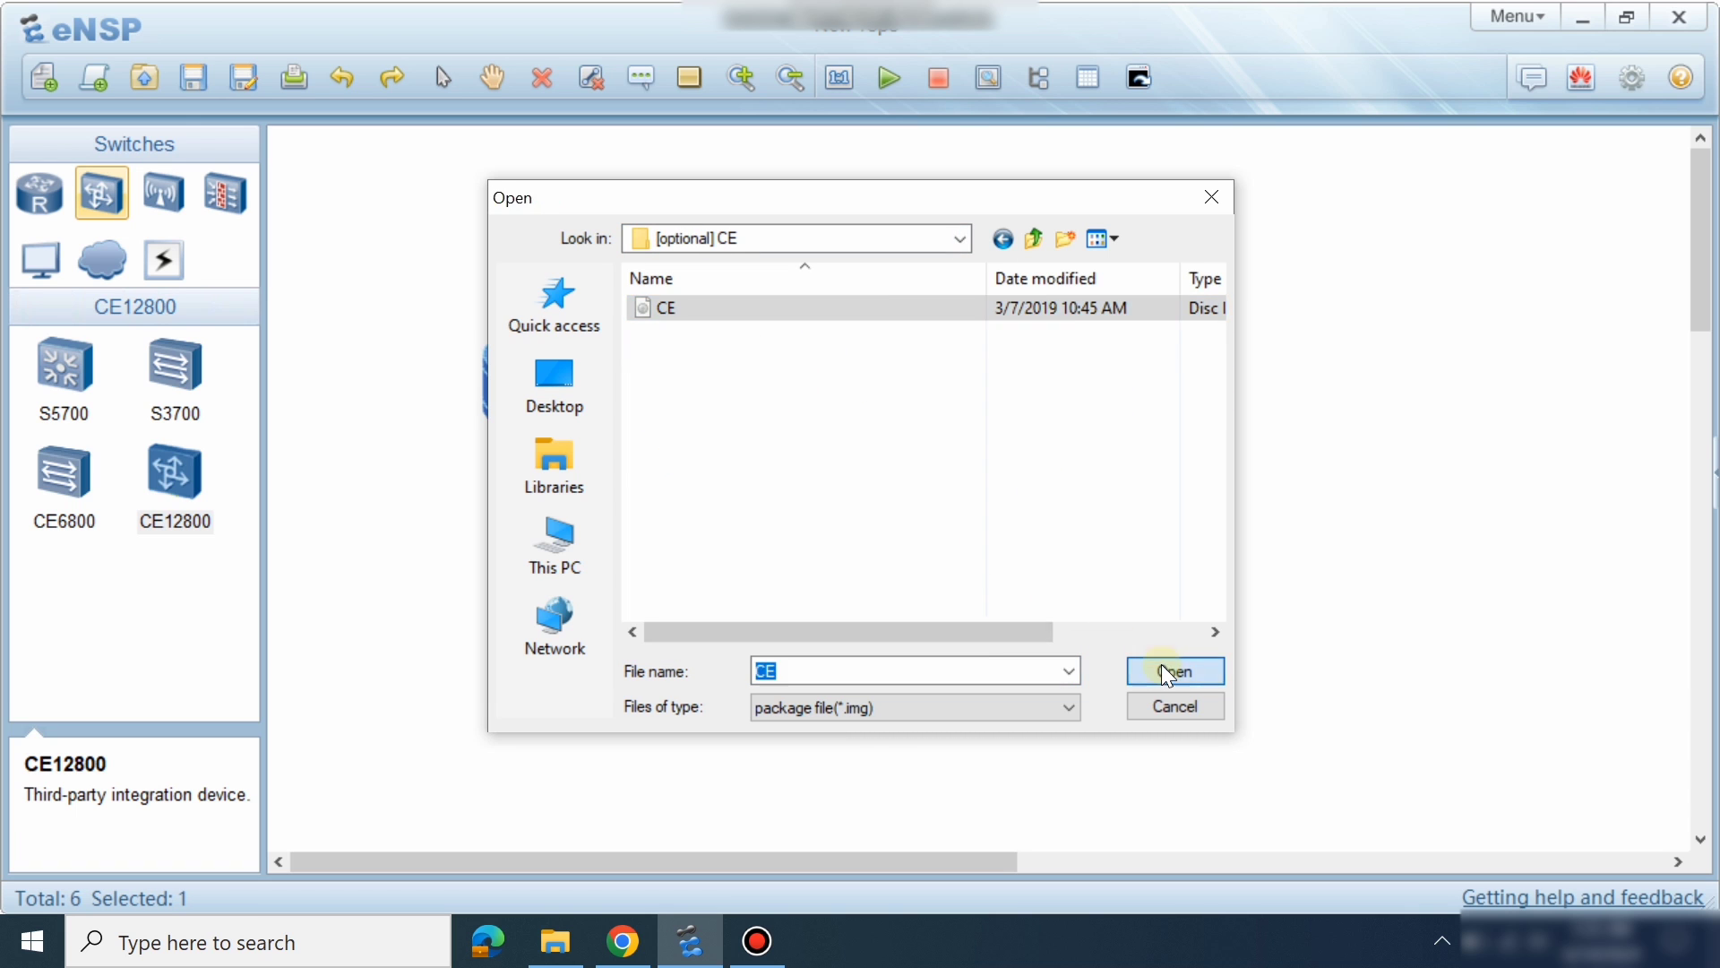
left_click(1163, 667)
left_click(842, 539)
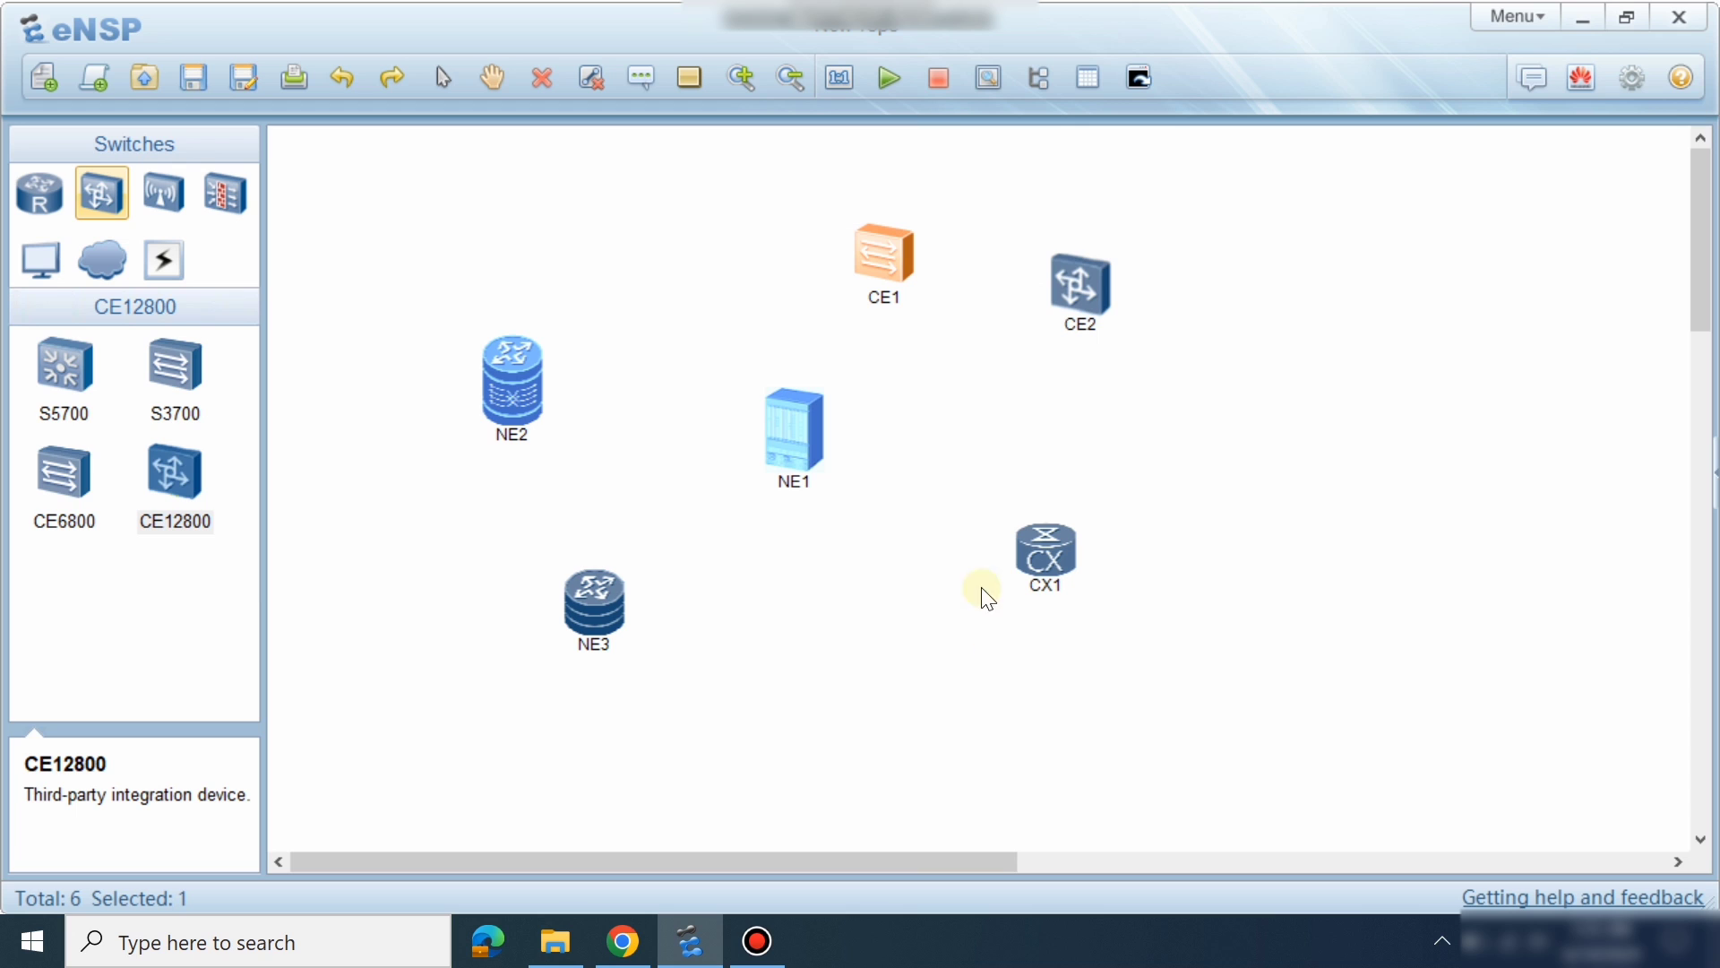
left_click_drag(890, 244, 734, 239)
Start CE2, shift it slightly left, and check its console shows it running.
left_click(1086, 285)
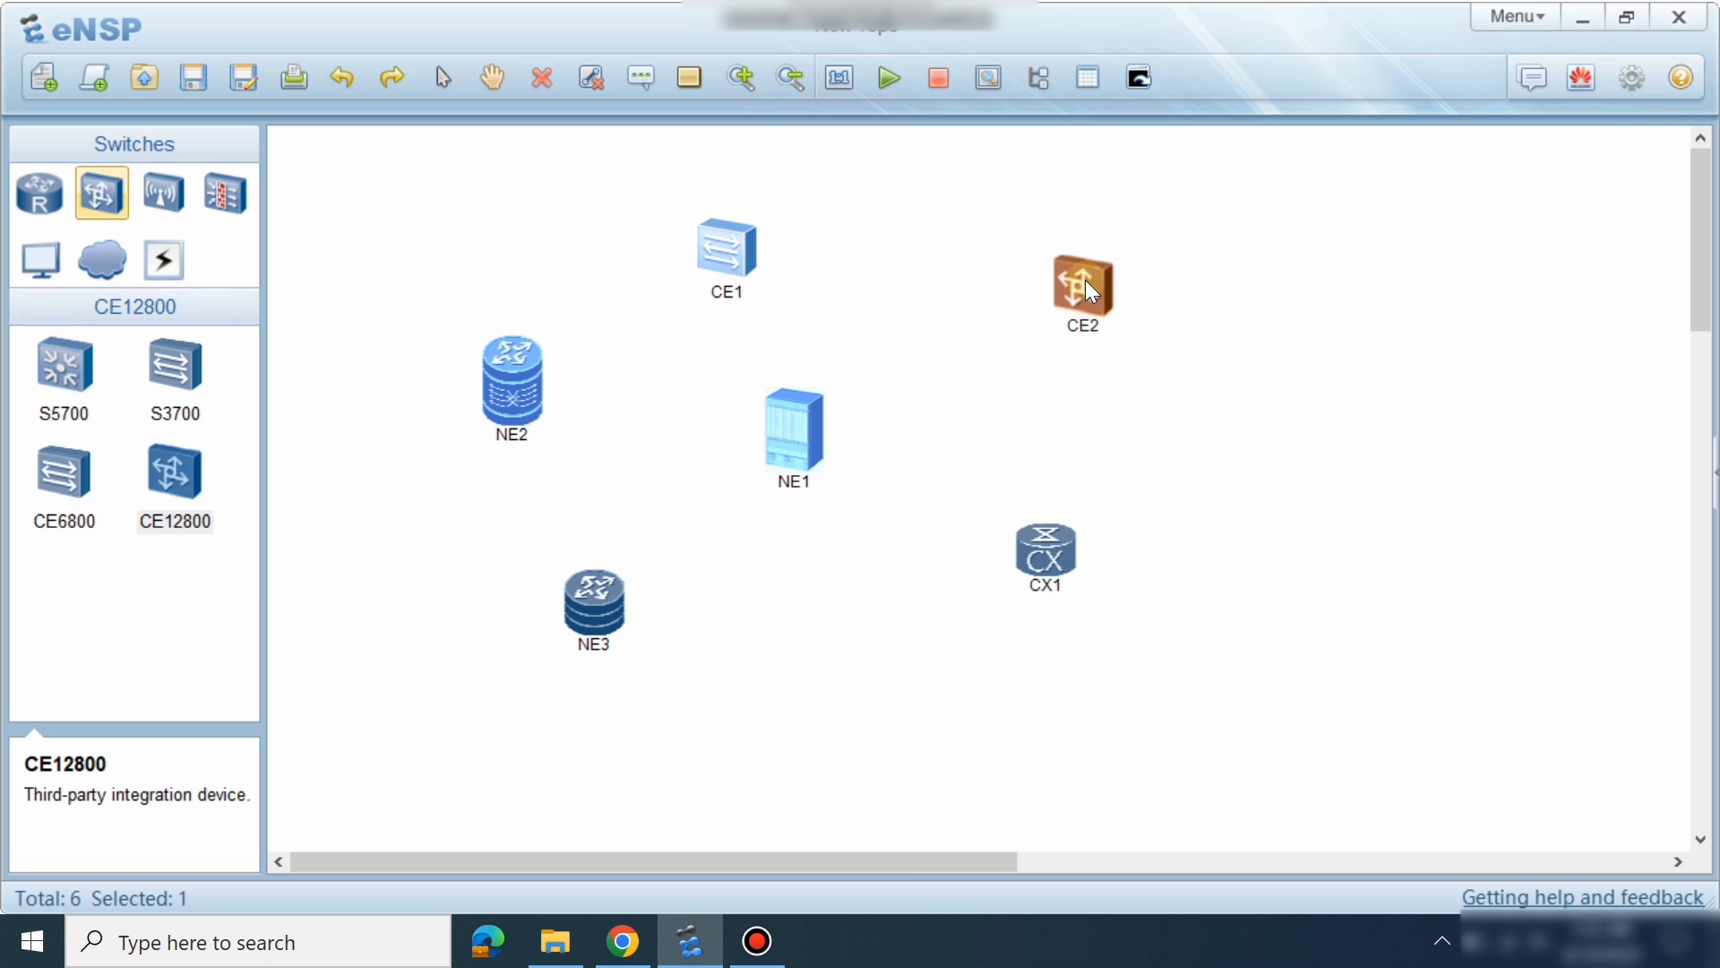
right_click(1087, 284)
left_click(1129, 309)
left_click_drag(1091, 266, 1012, 285)
double_click(1013, 285)
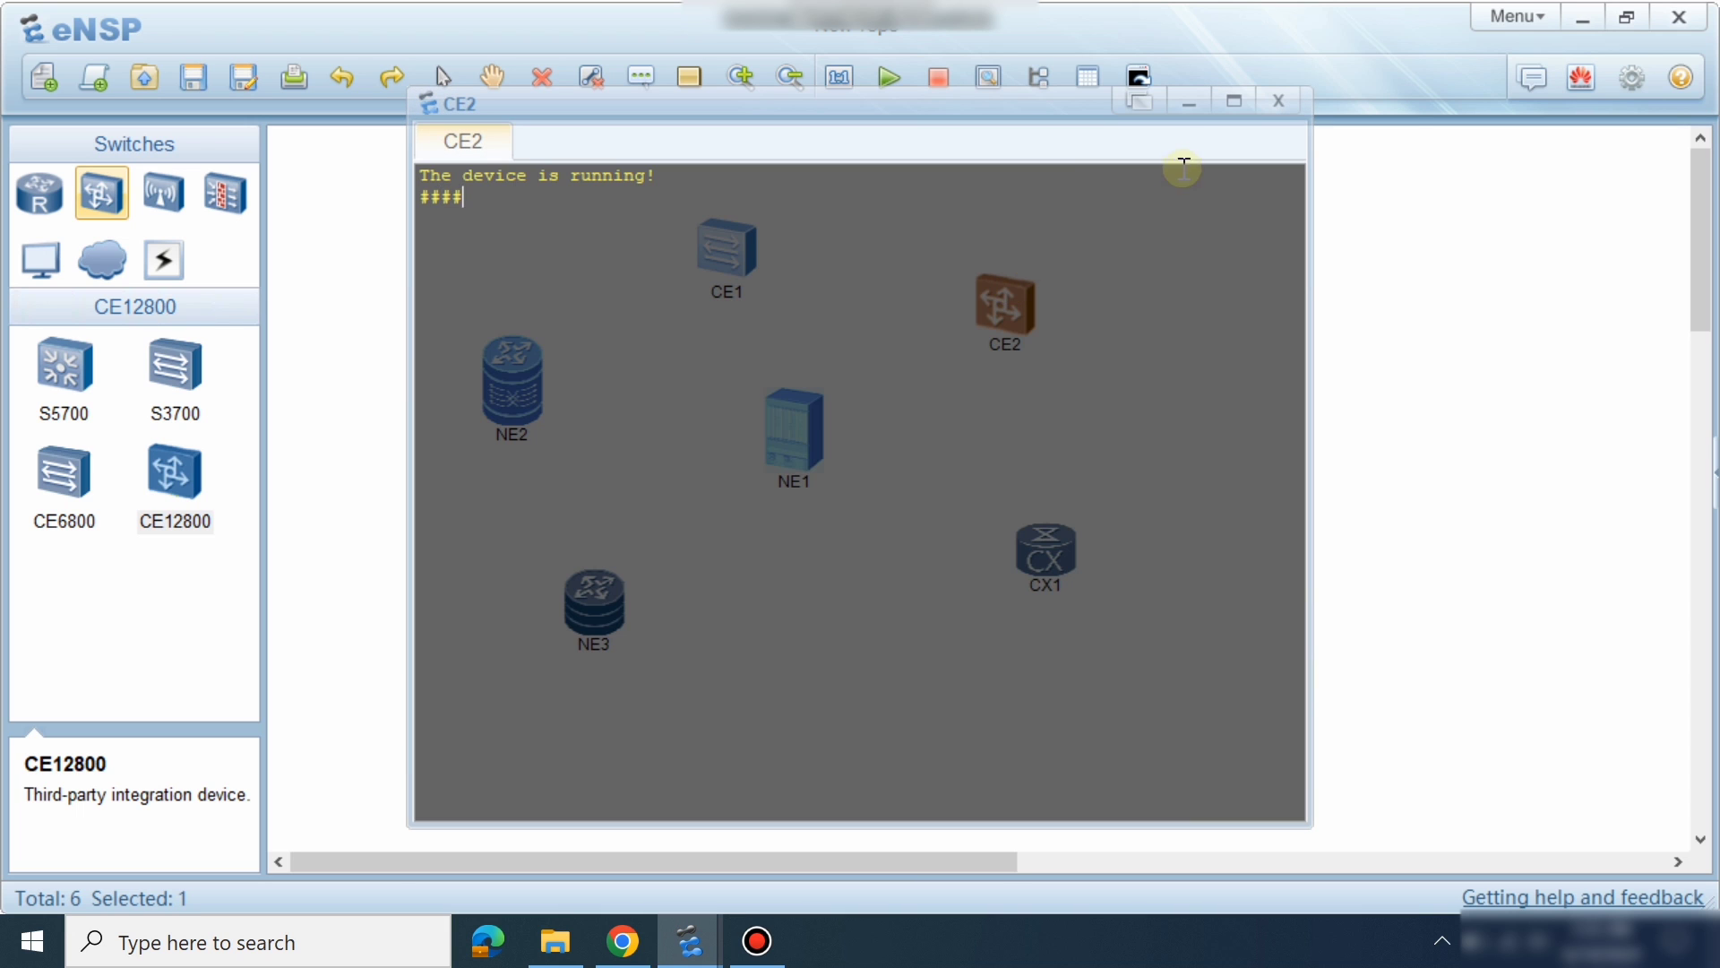
left_click(1276, 104)
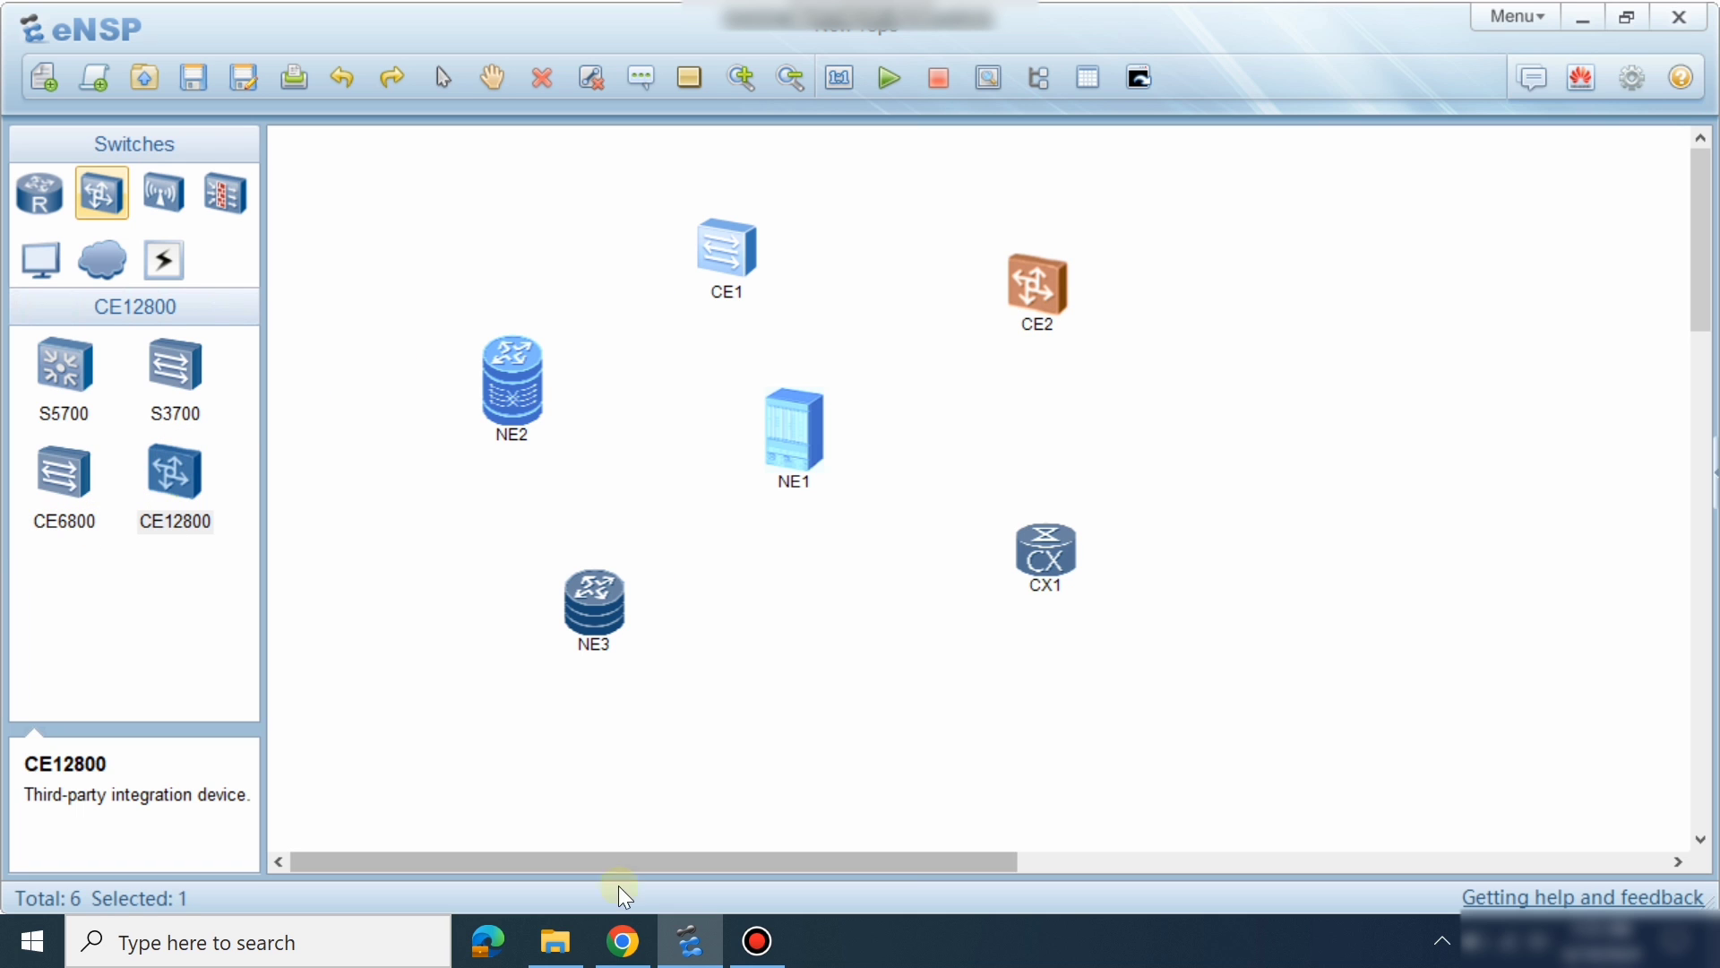
Glance at the MEGA download folder in the browser, then show the FireWall device types.
left_click(625, 942)
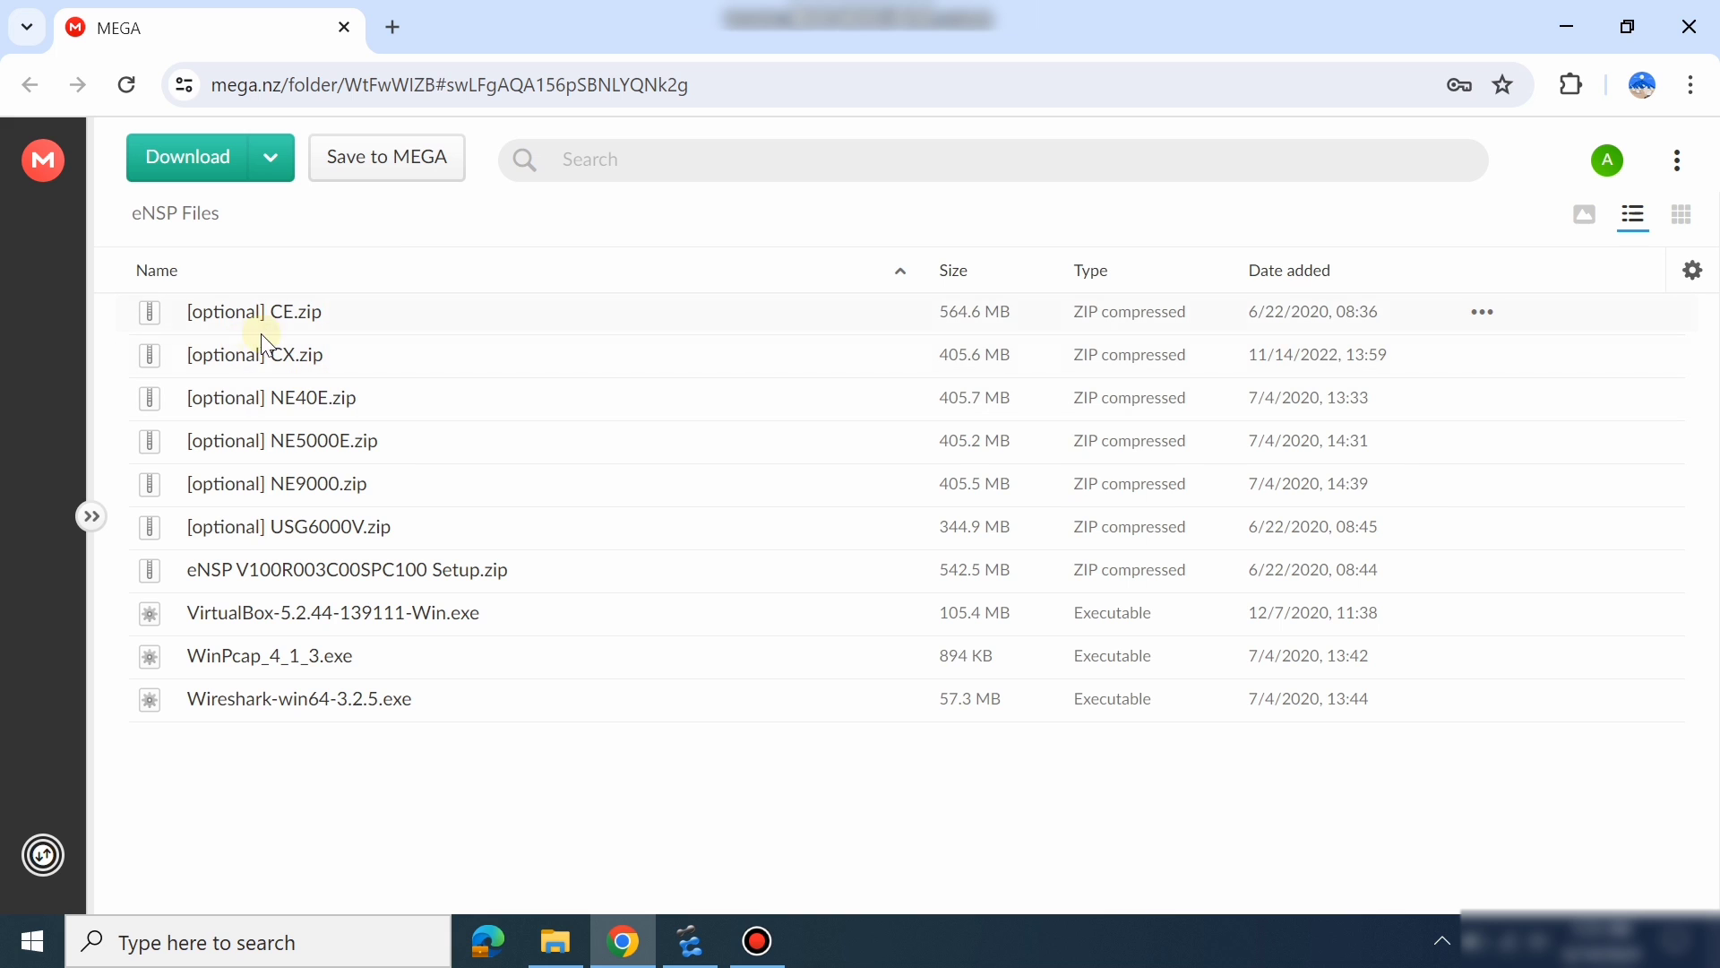
left_click(625, 945)
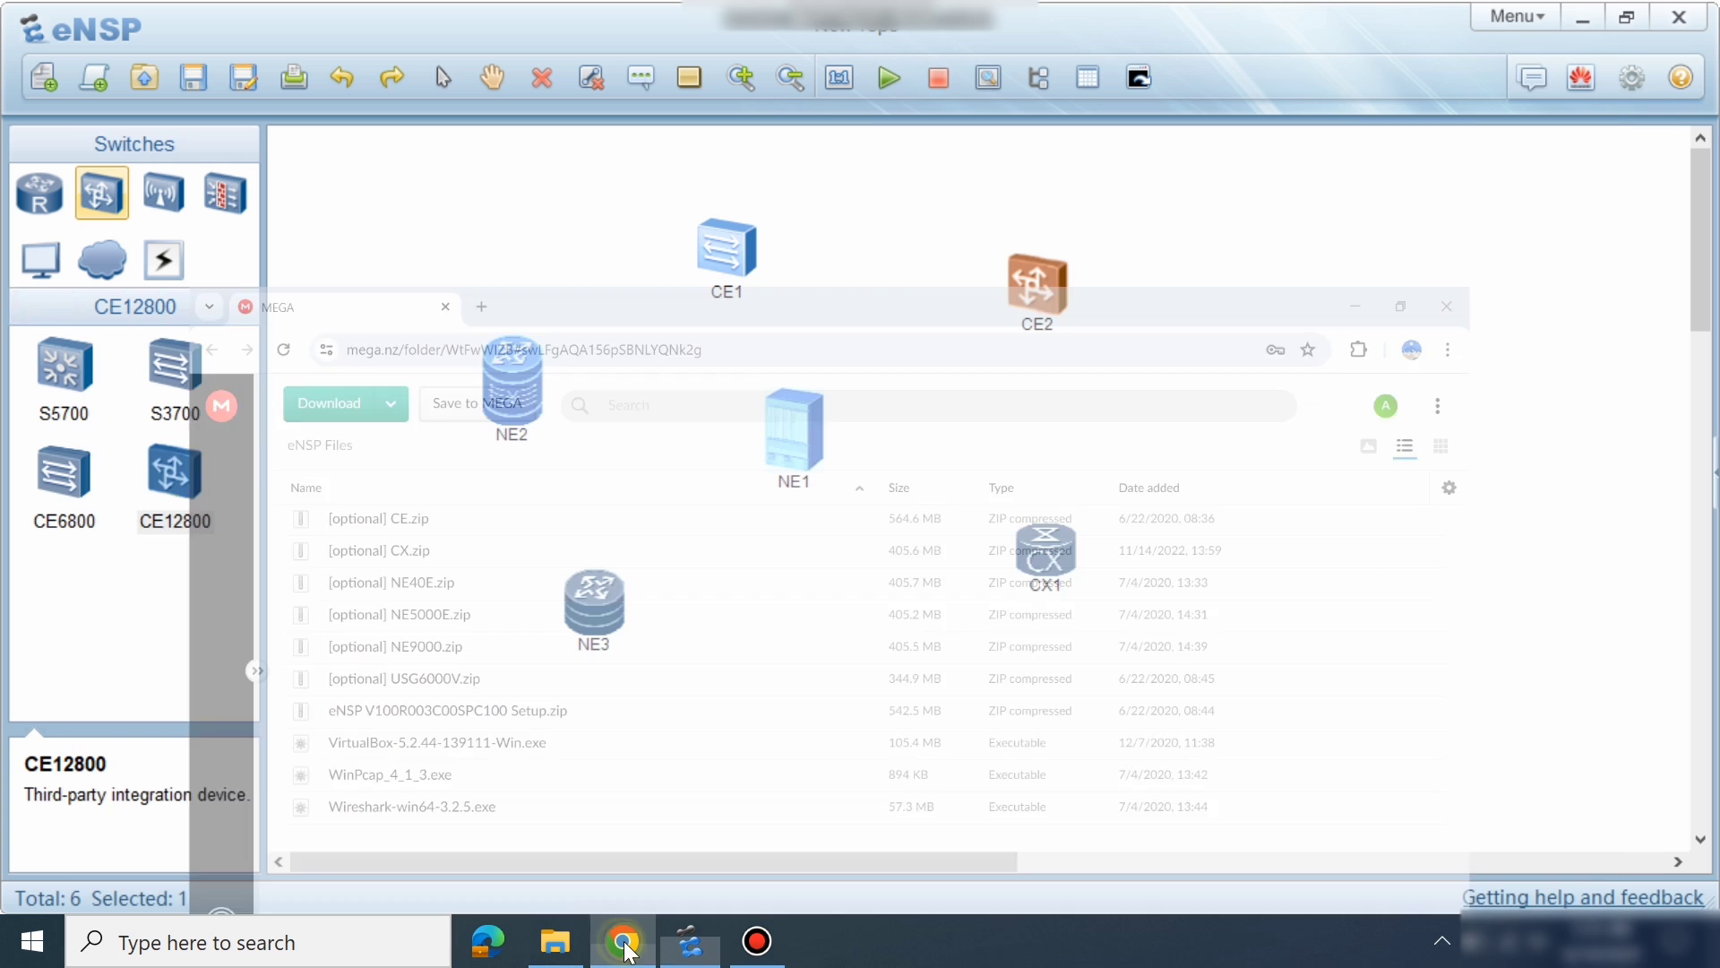
left_click(223, 194)
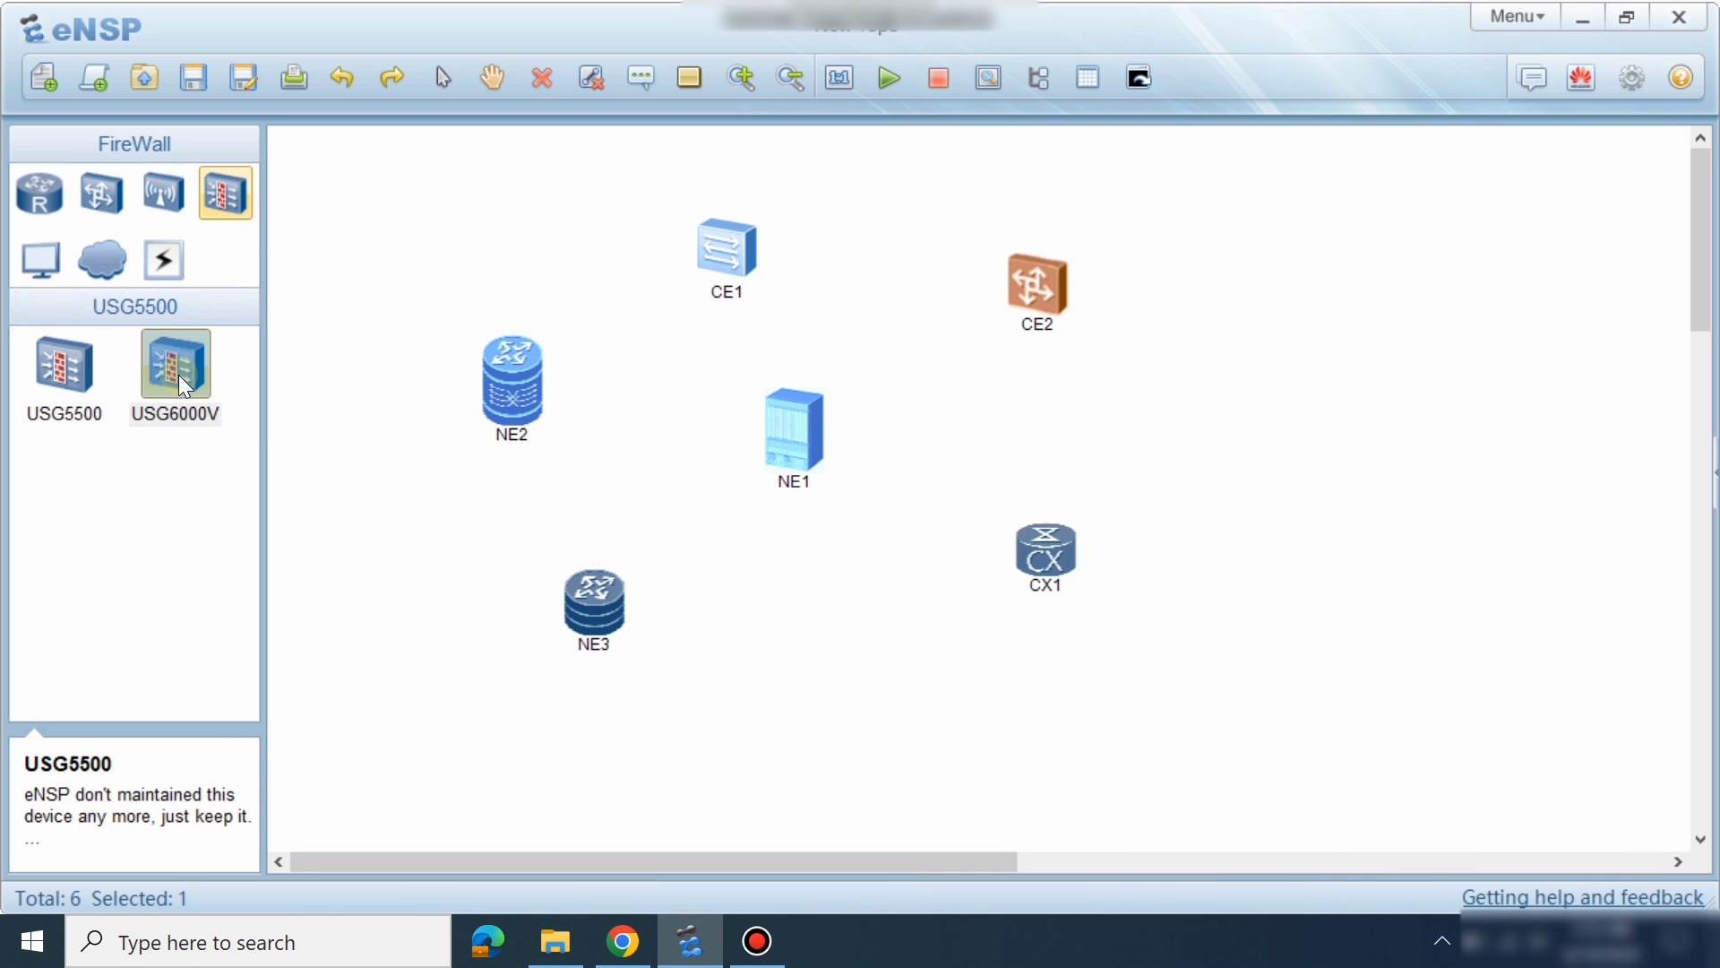
Place a USG6000V firewall as FW1 on the canvas and start it.
left_click(180, 374)
left_click(434, 502)
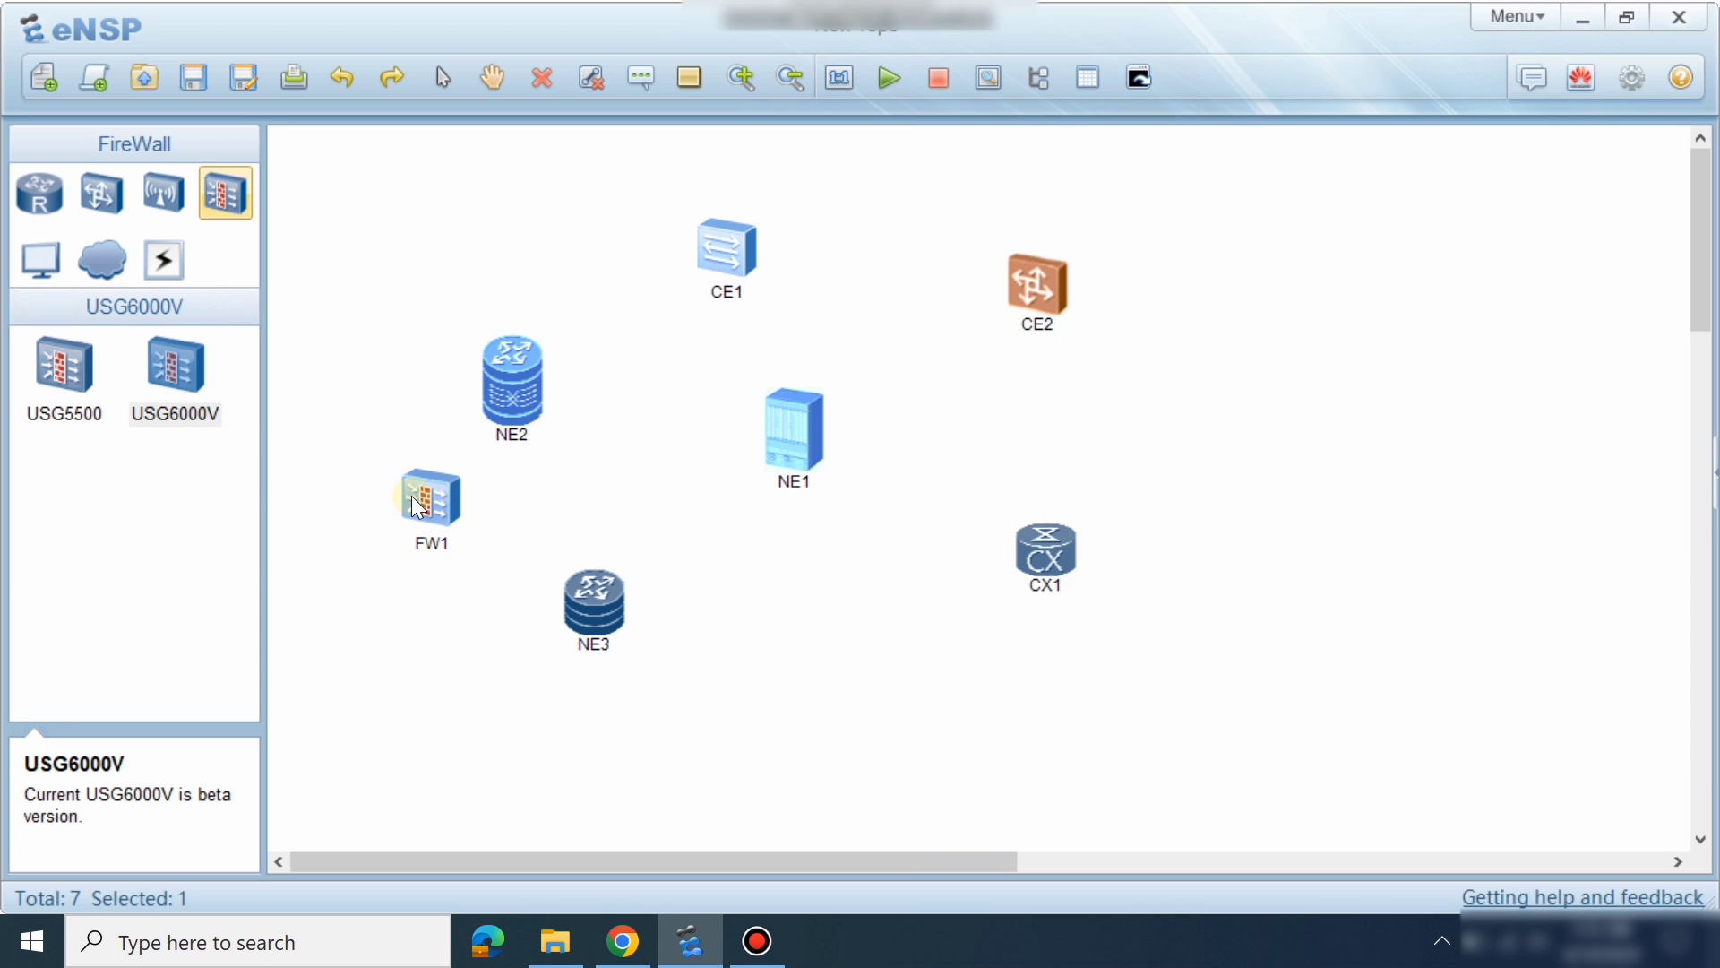
left_click(623, 941)
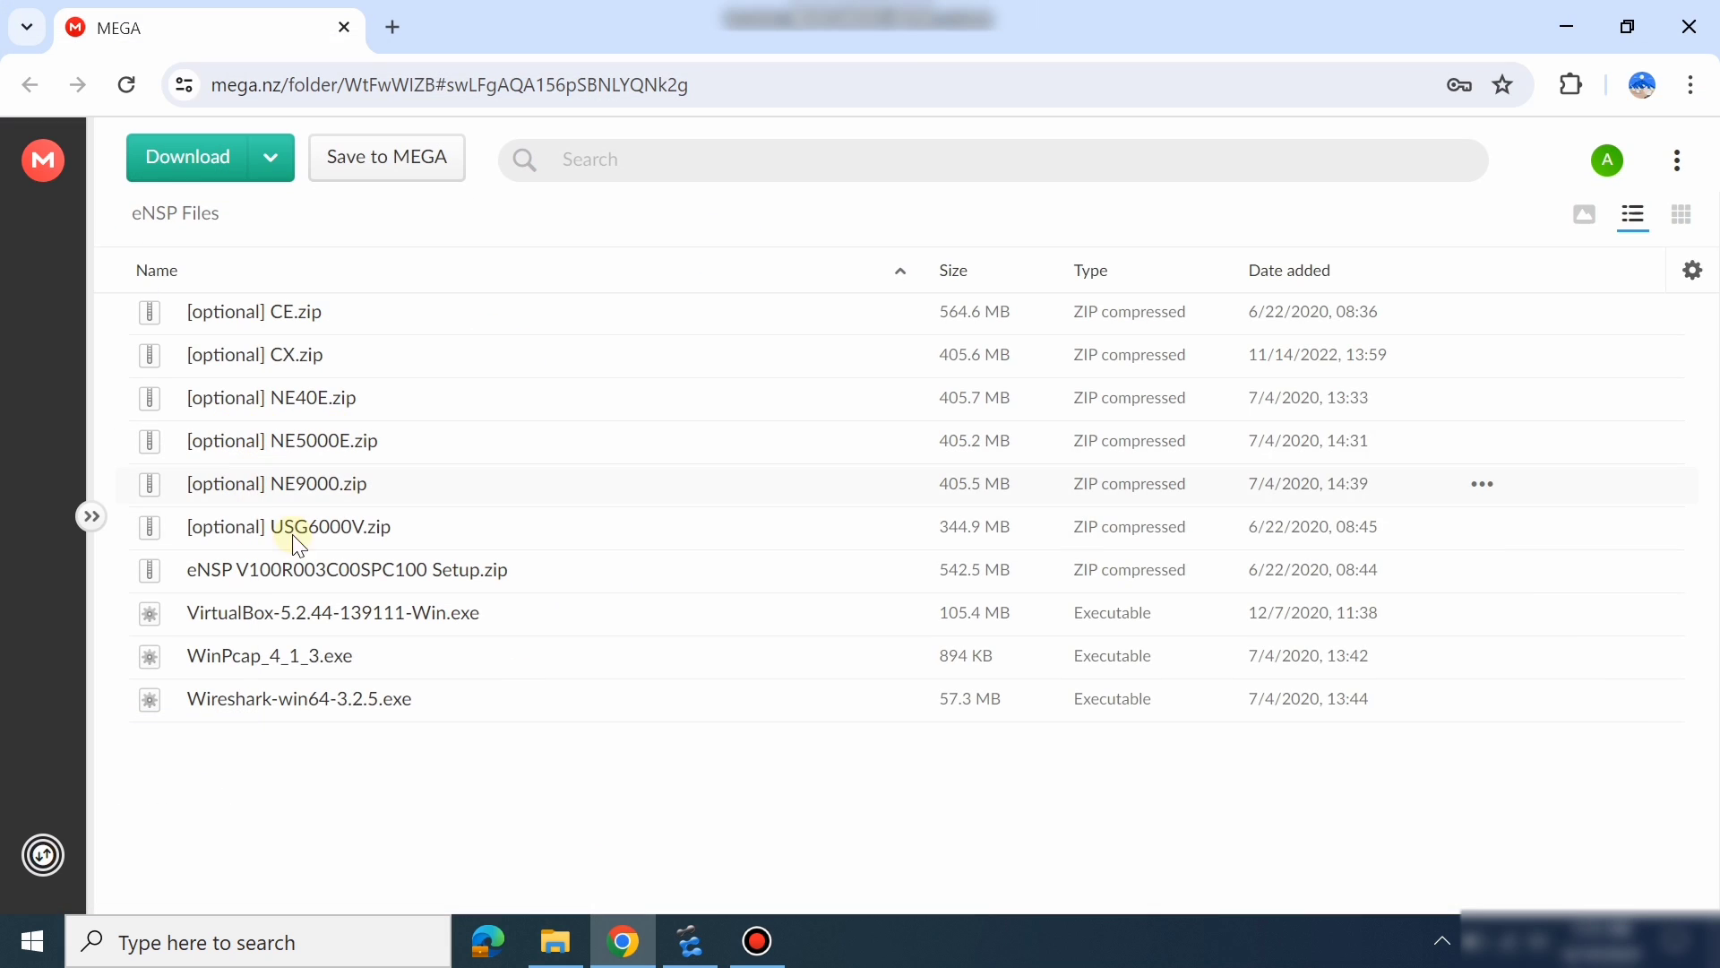
left_click(690, 941)
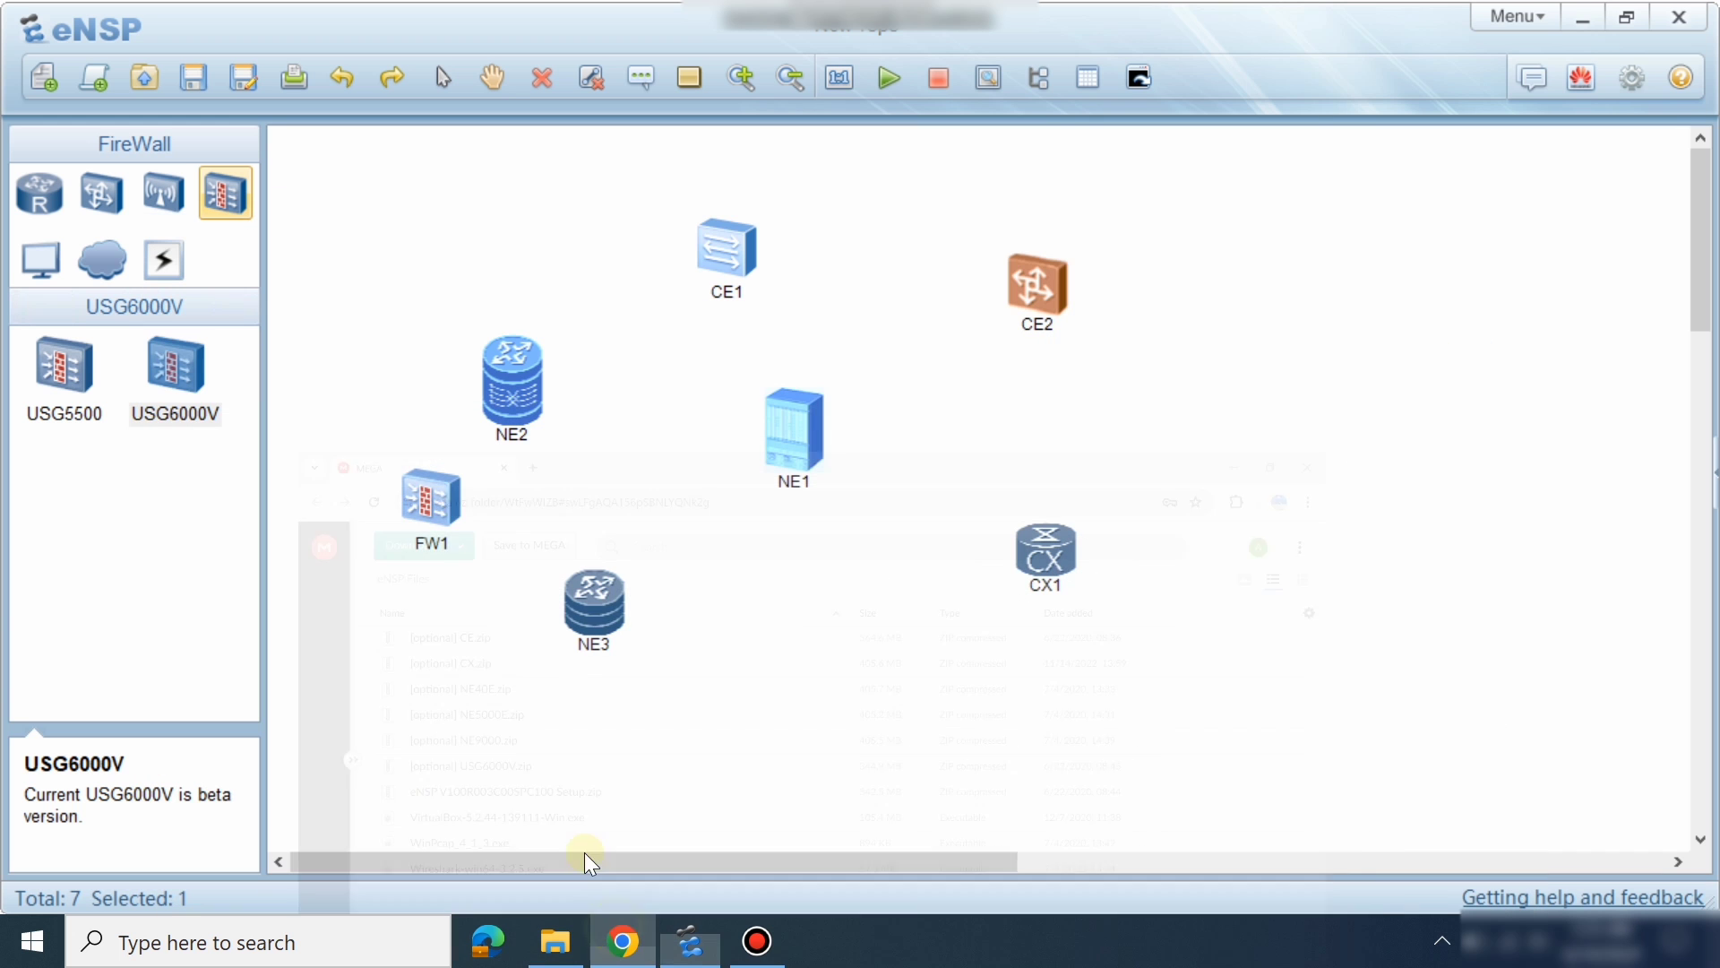
right_click(448, 526)
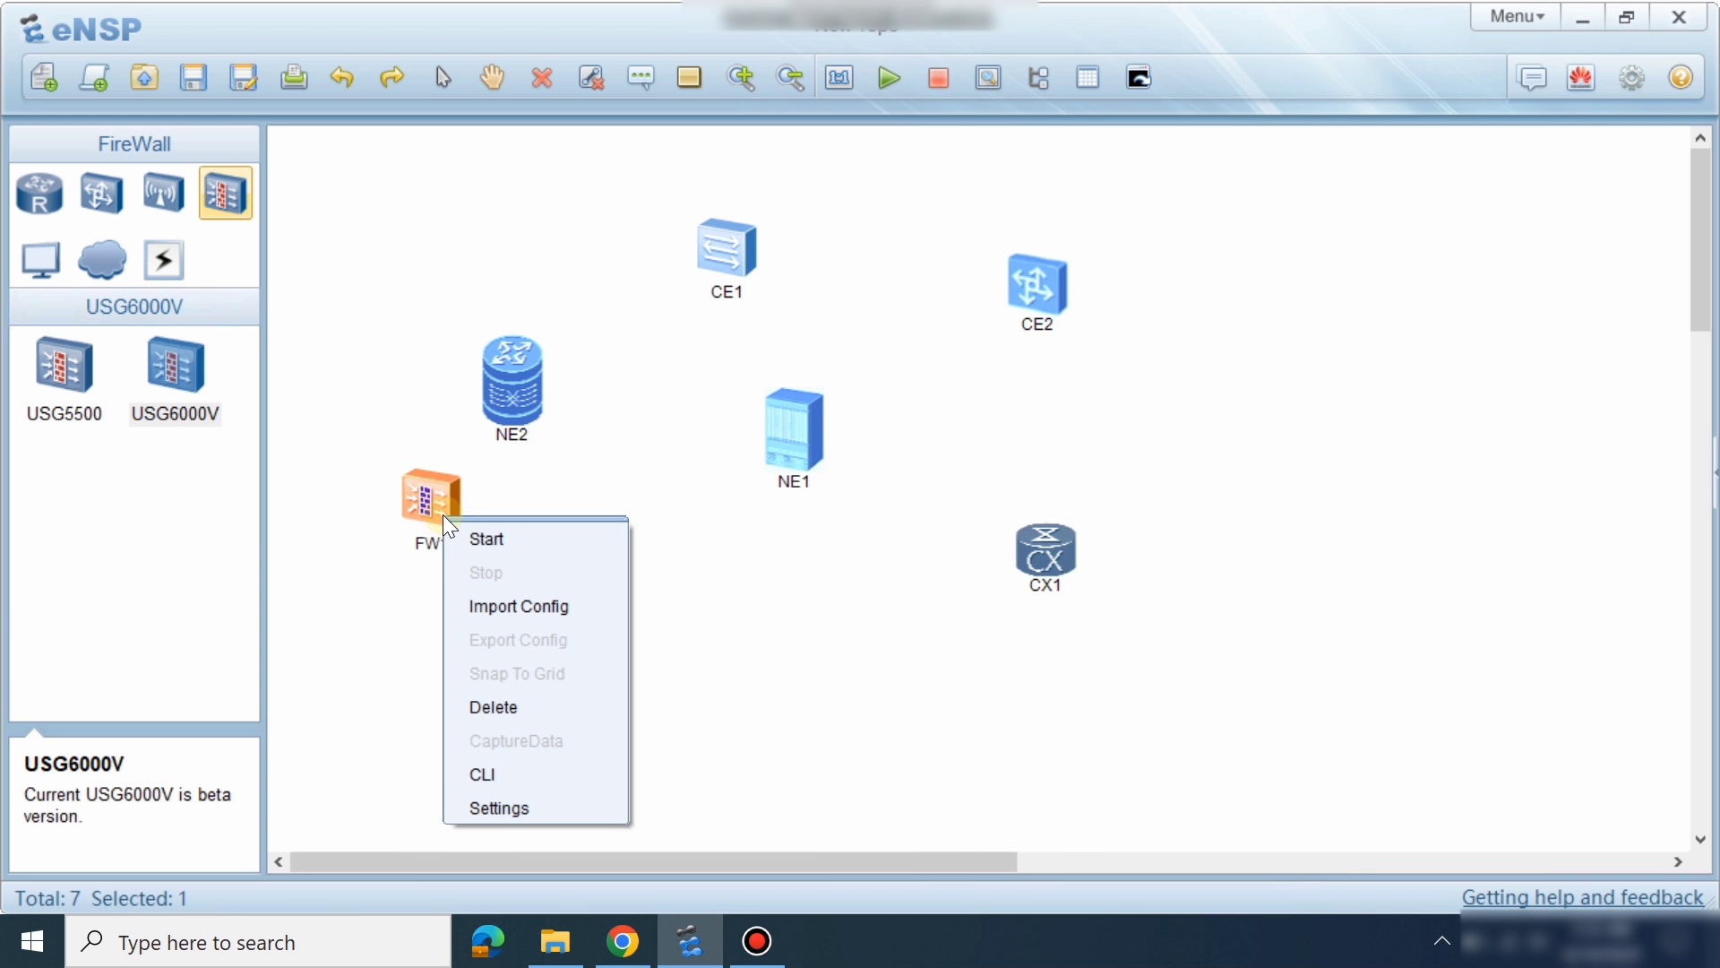
left_click(500, 543)
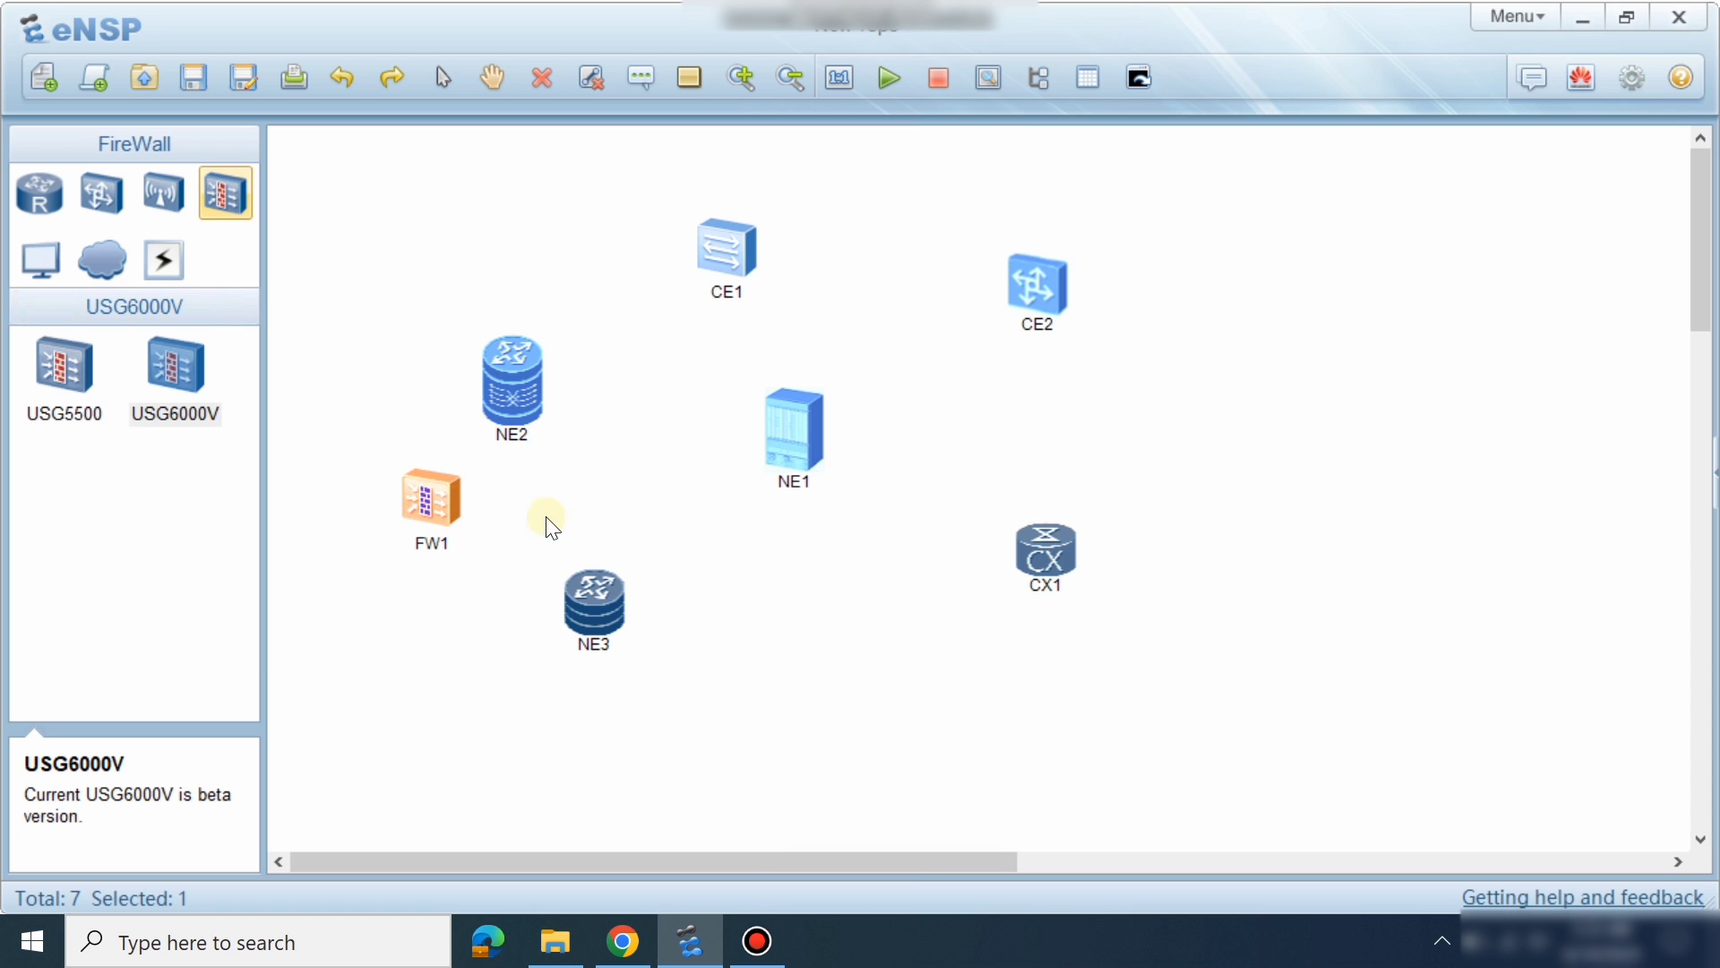
Check the FW1, NE1 and CE1 consoles for their running status, then close them.
double_click(452, 486)
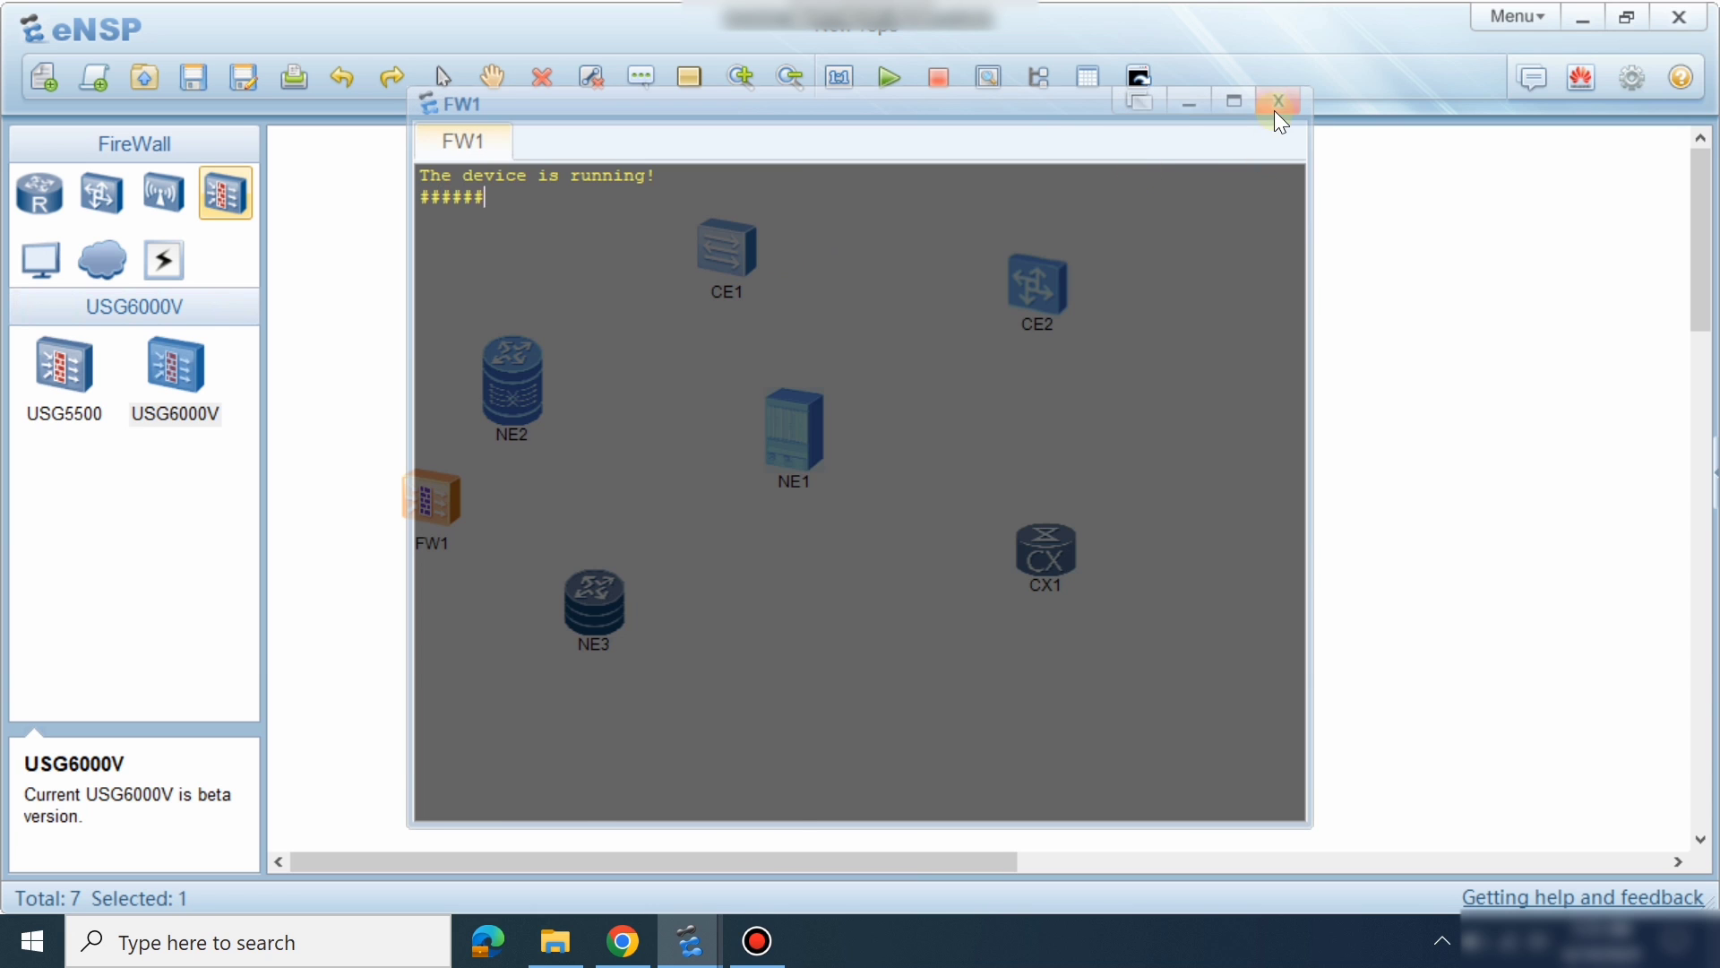
left_click(1279, 101)
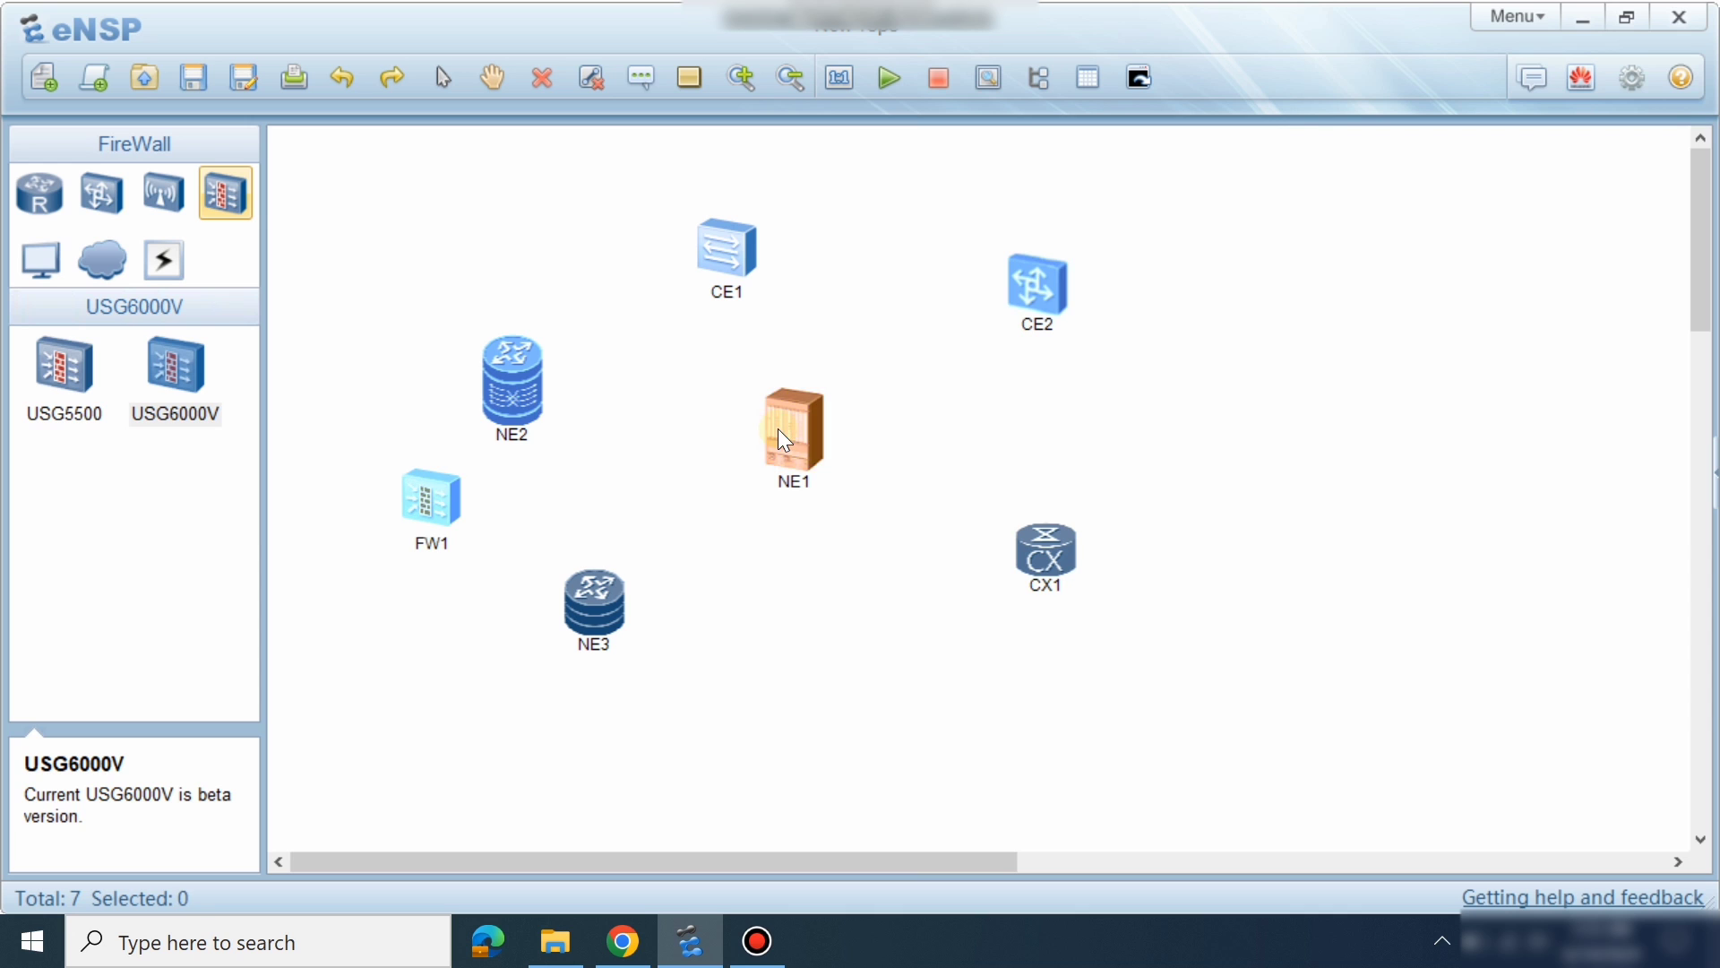
double_click(779, 430)
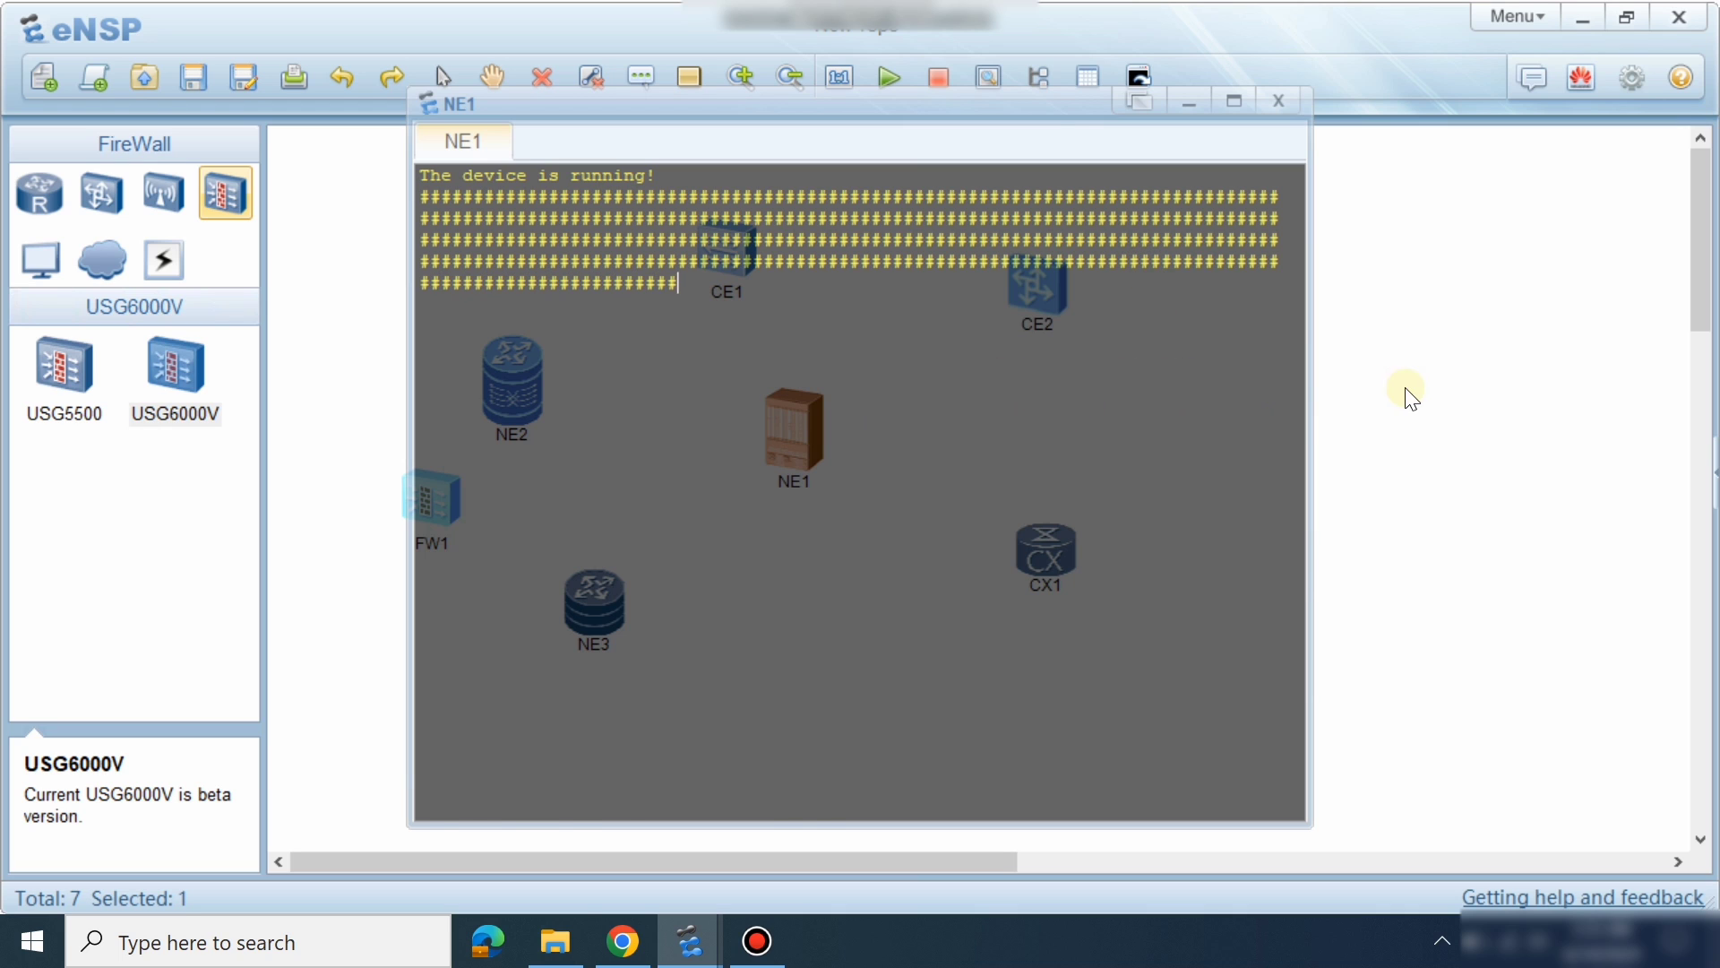
left_click(1378, 388)
double_click(750, 260)
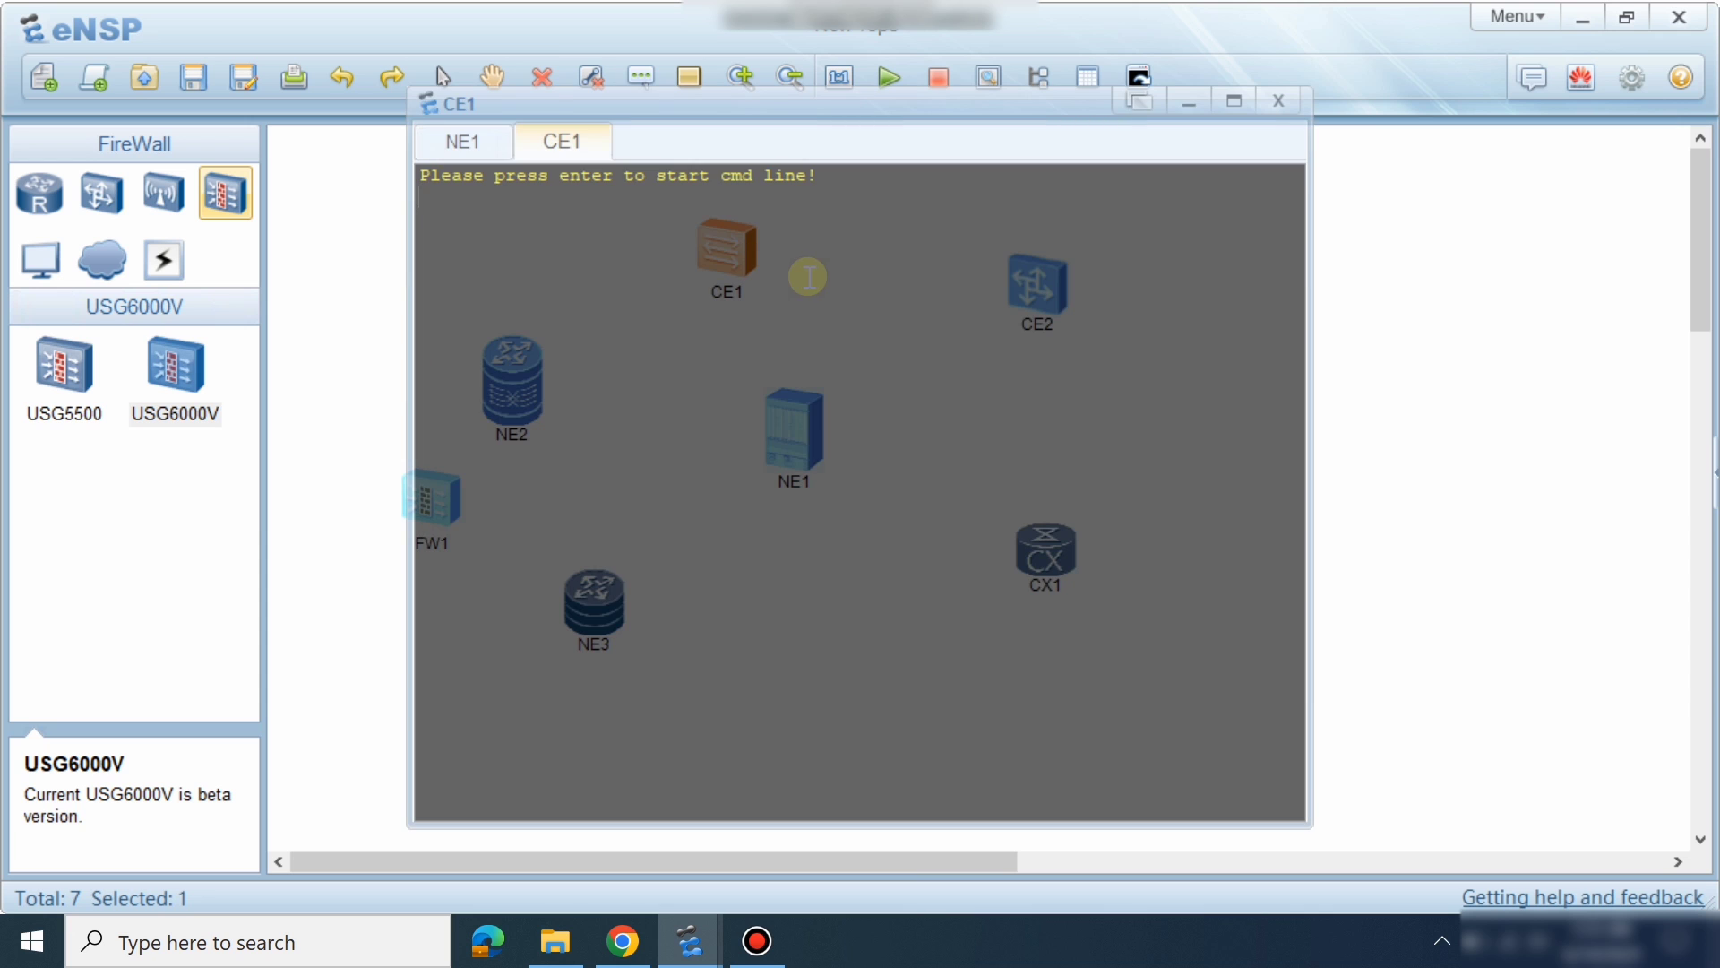
left_click(1424, 283)
Start the CE1 and CX1 devices.
right_click(731, 254)
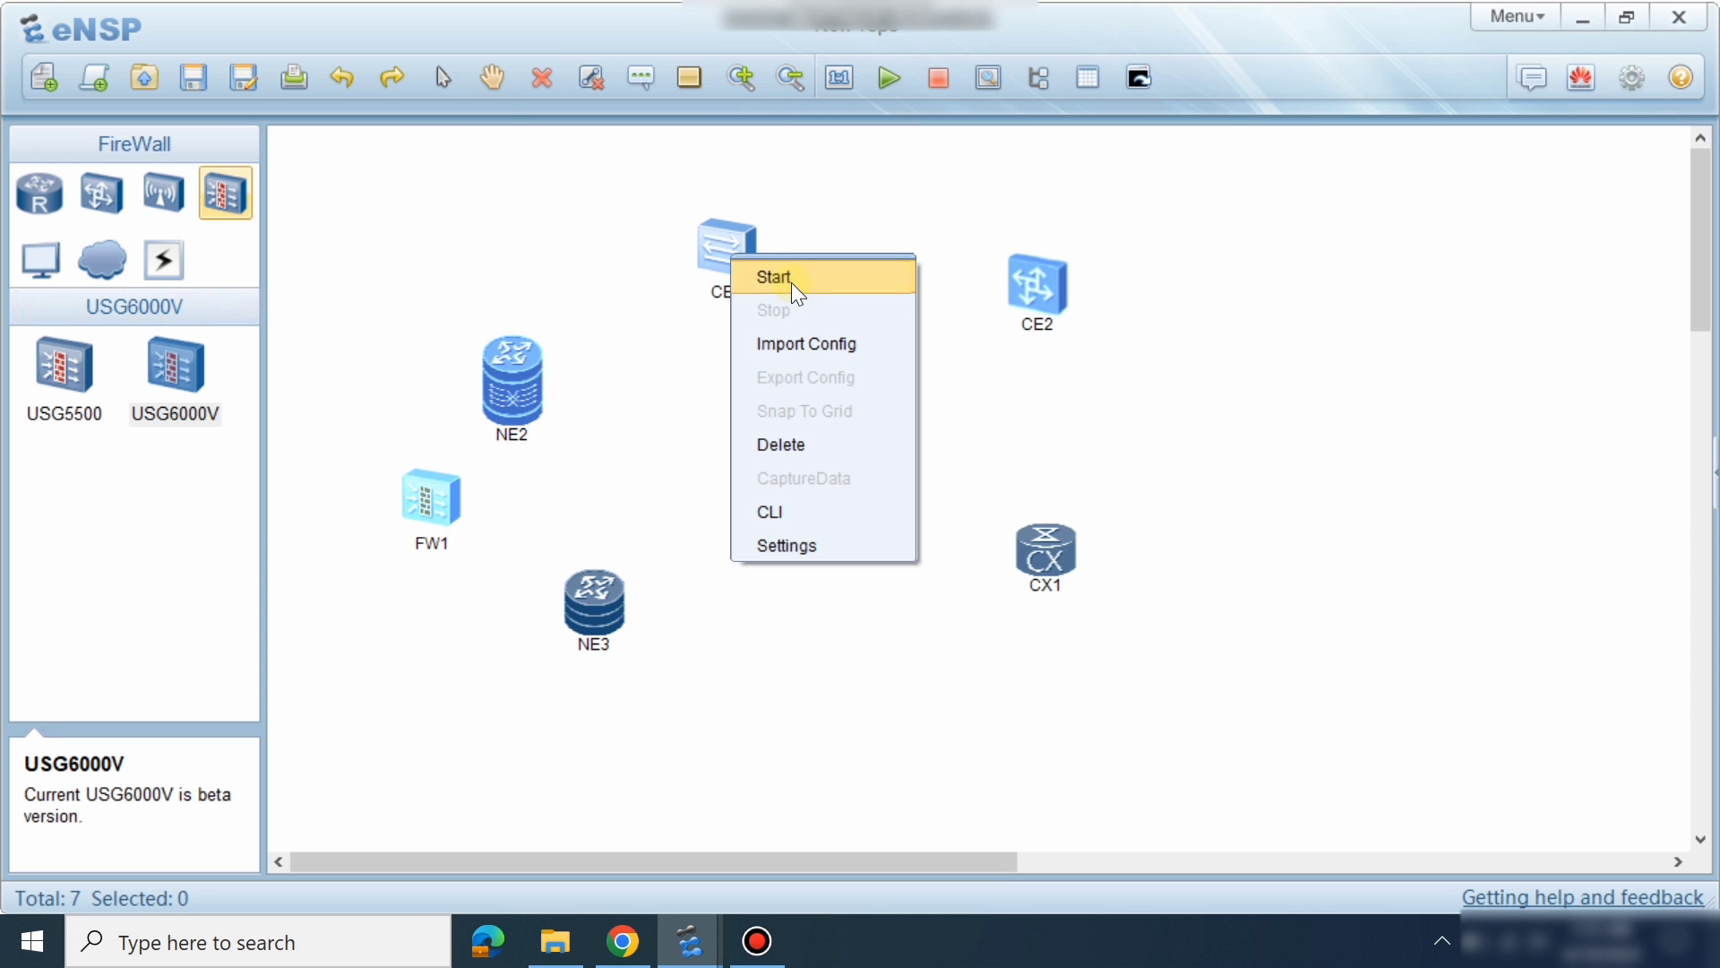
left_click(792, 283)
double_click(1063, 539)
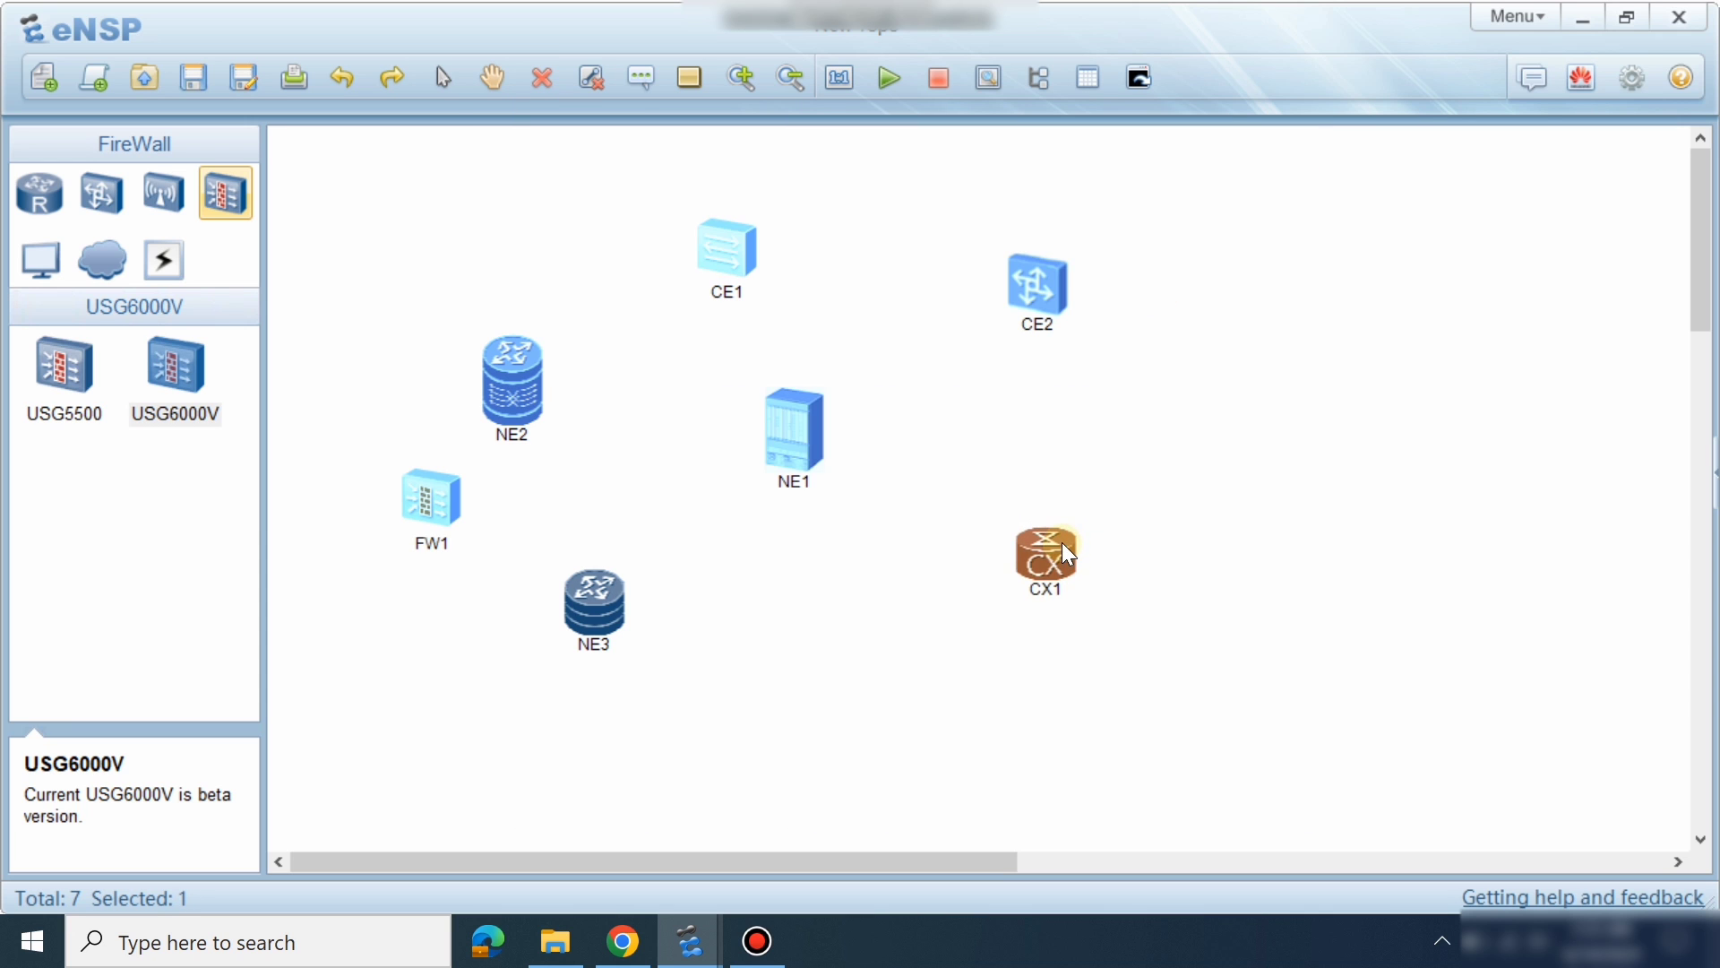
left_click(1376, 414)
right_click(1054, 566)
left_click(1128, 581)
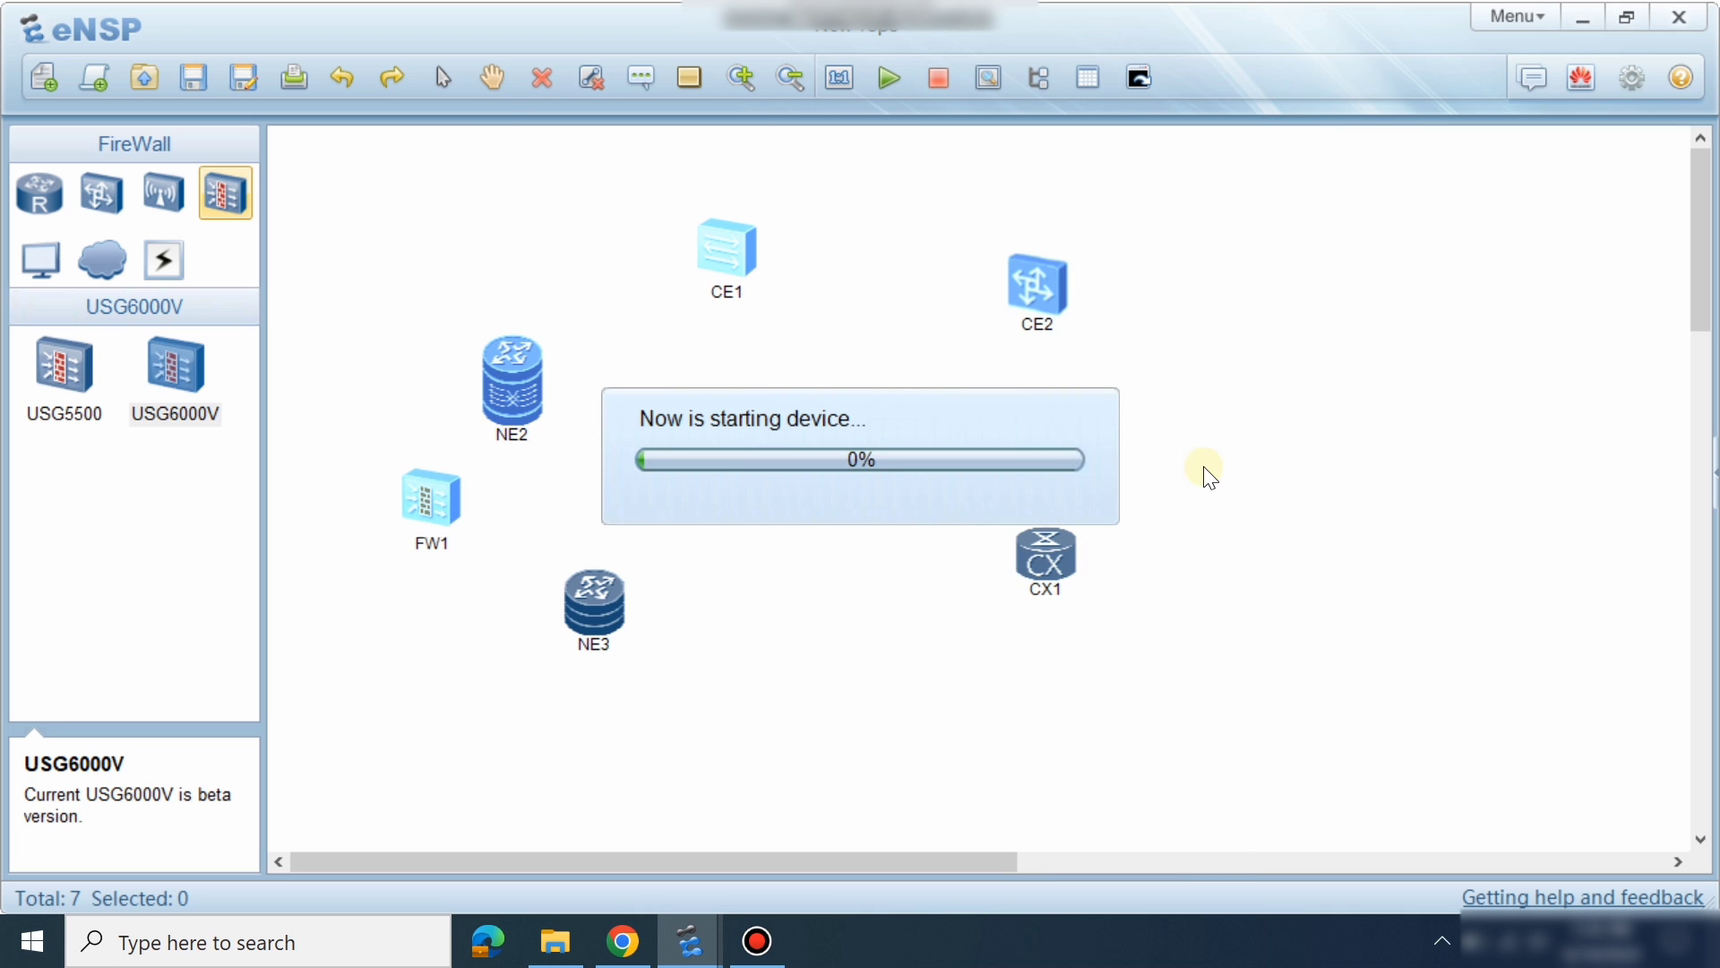
Start NE3, confirm NE2's console reports it running, then minimize that console.
right_click(582, 595)
left_click(704, 616)
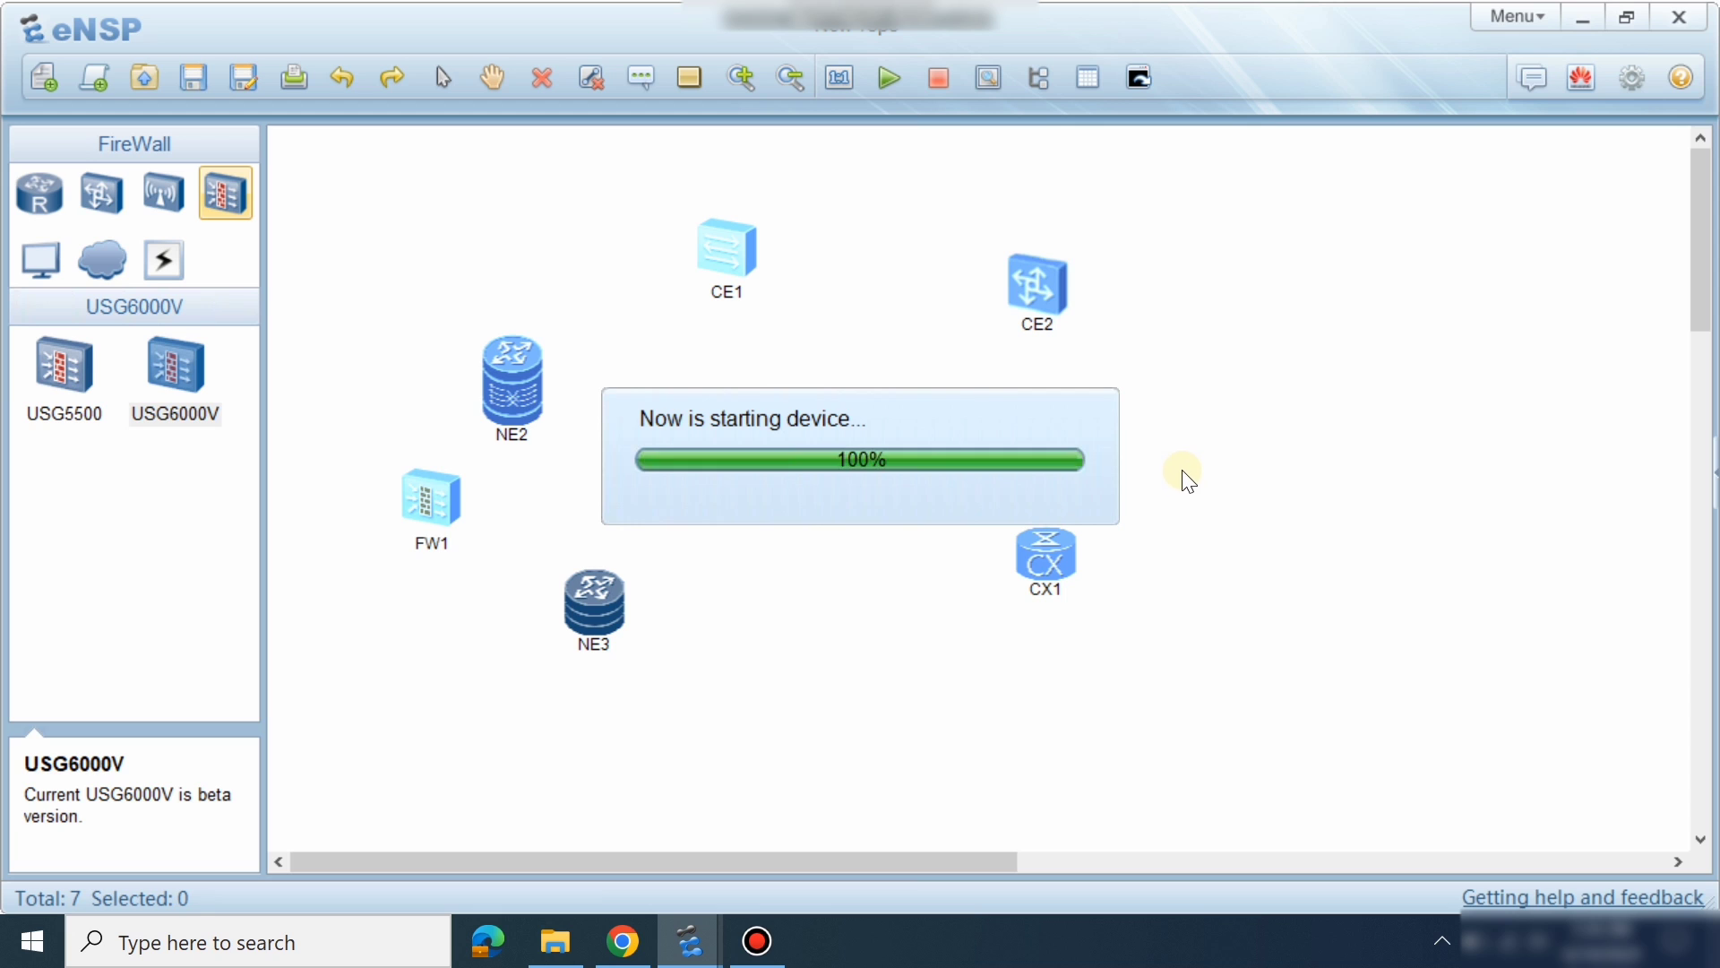
double_click(530, 370)
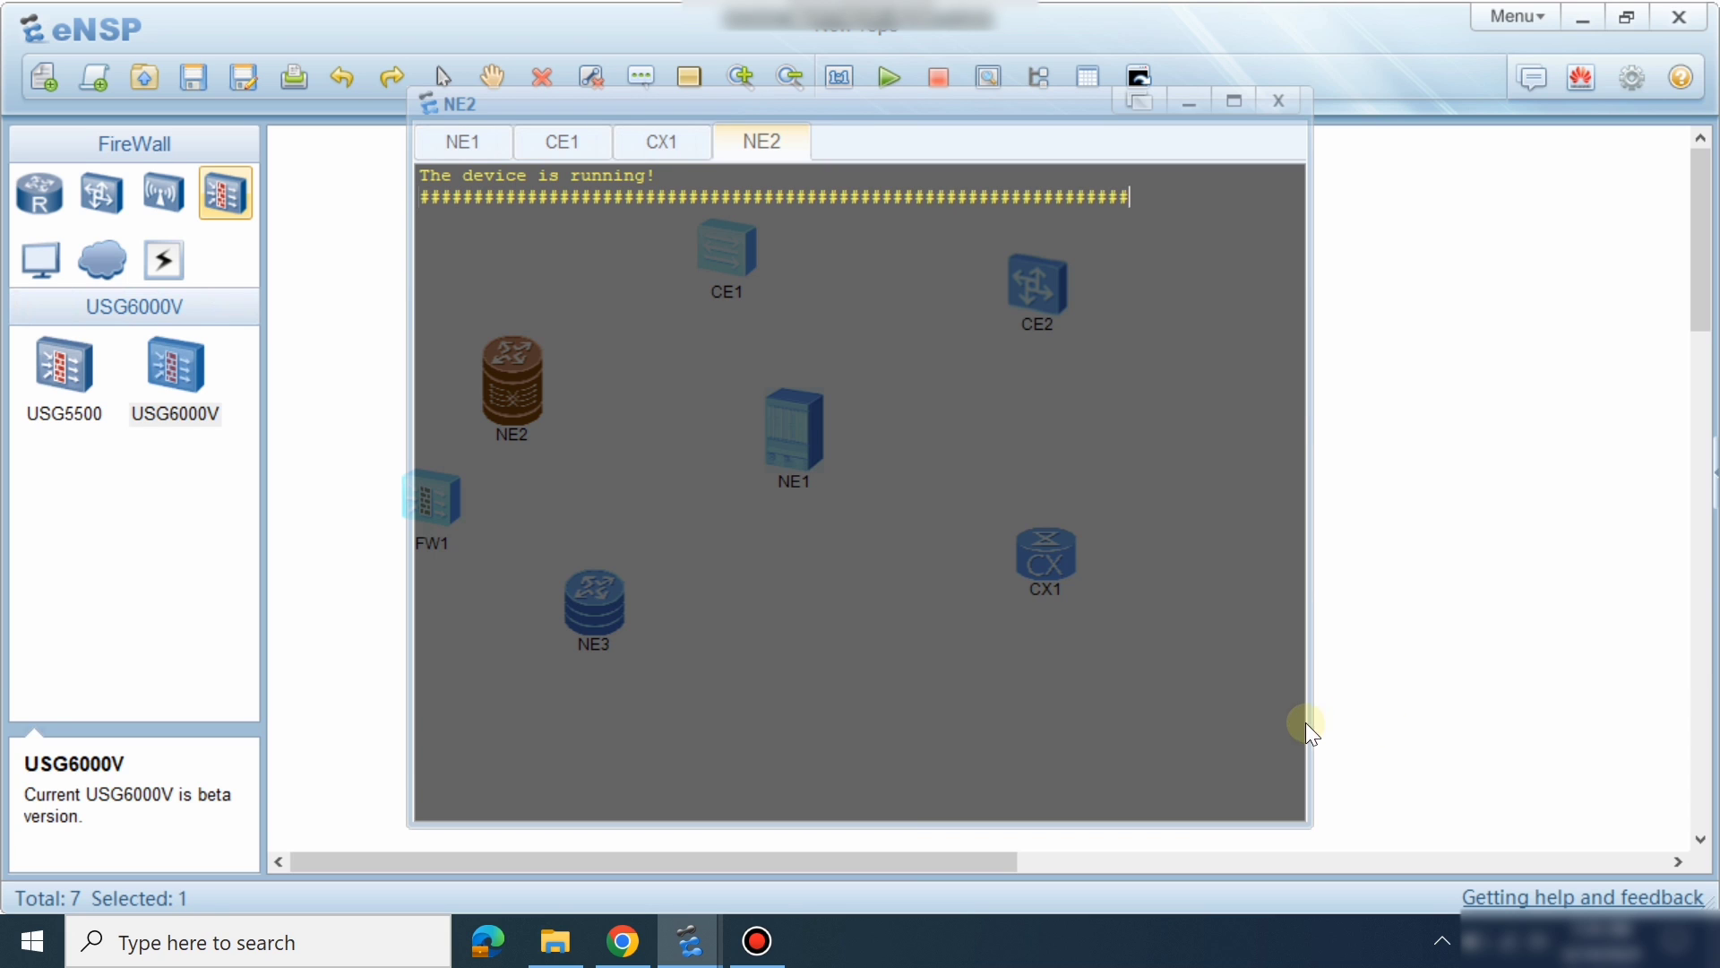
left_click(1183, 110)
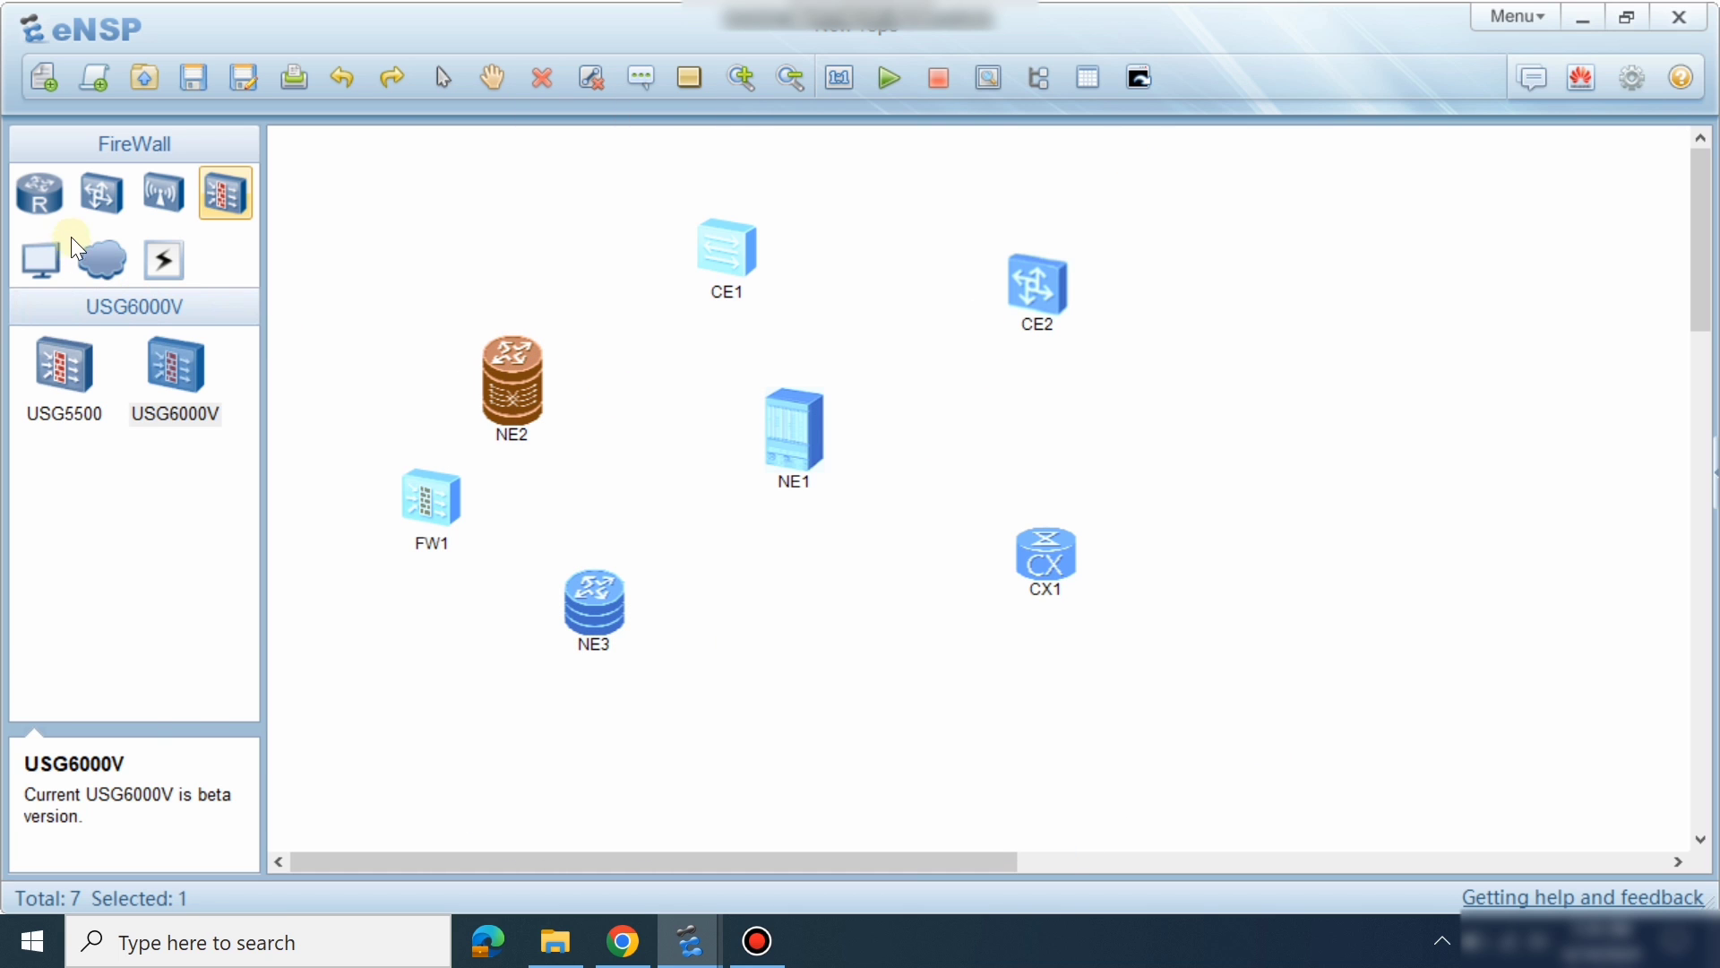
Place an AR2240 router as AR1, start it, then return to Chrome's MEGA folder address.
left_click(59, 202)
left_click(174, 482)
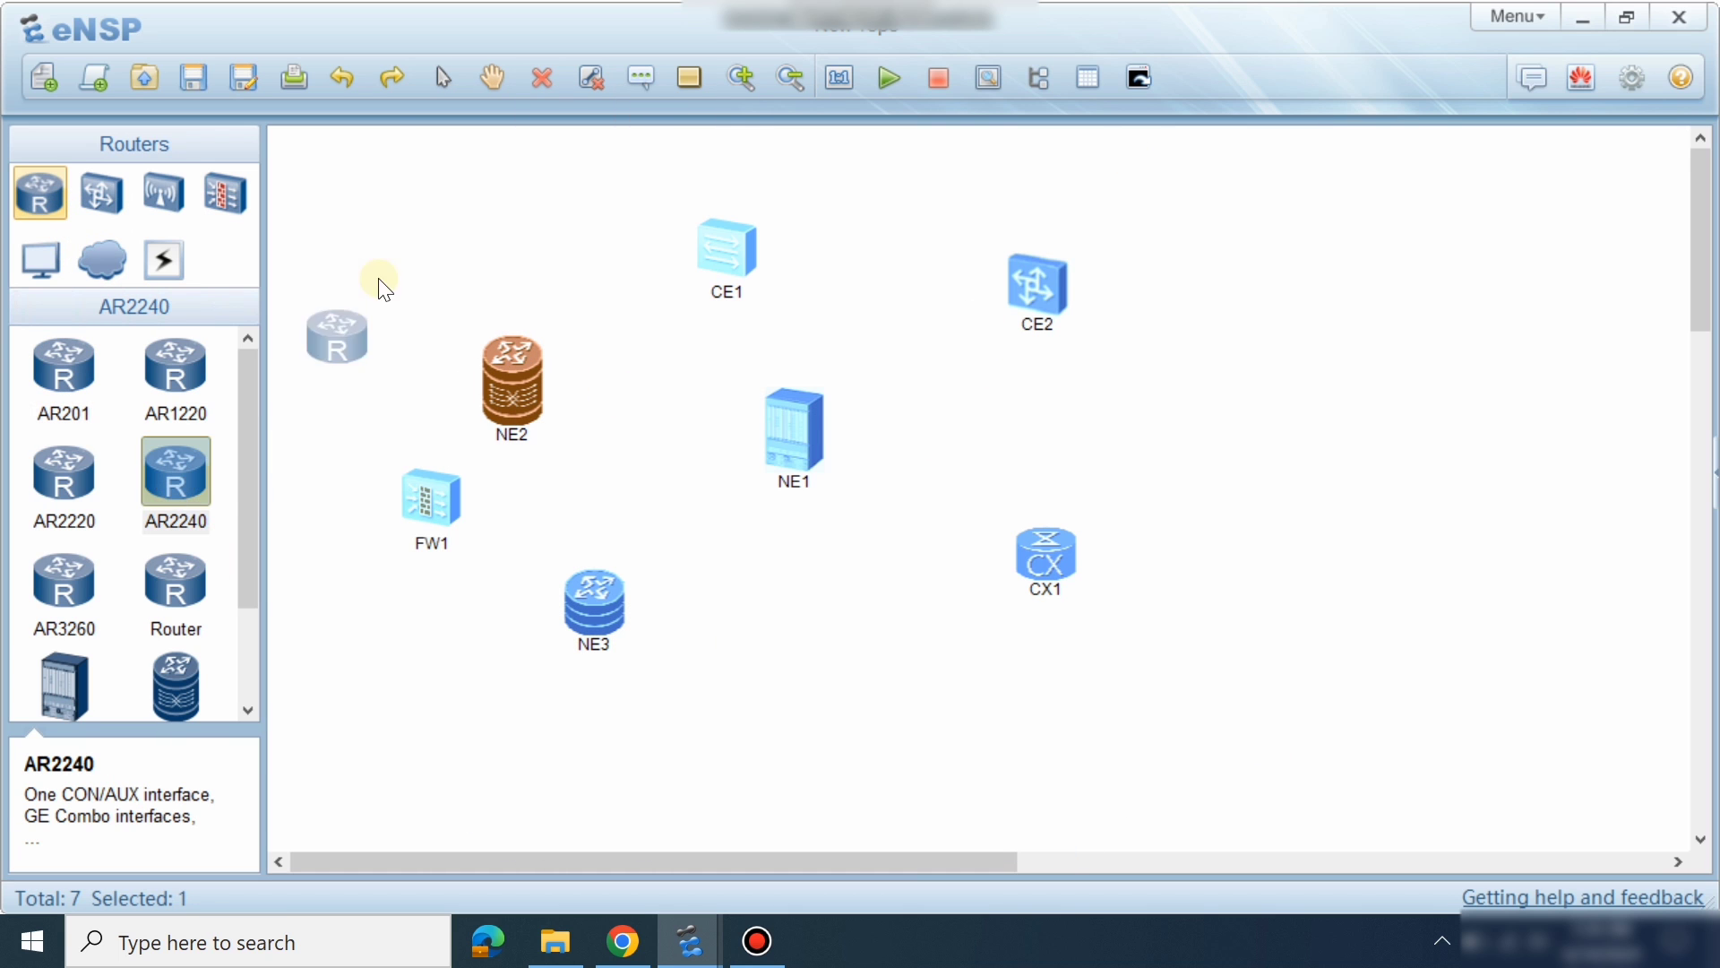
left_click(383, 288)
right_click(384, 289)
left_click(452, 305)
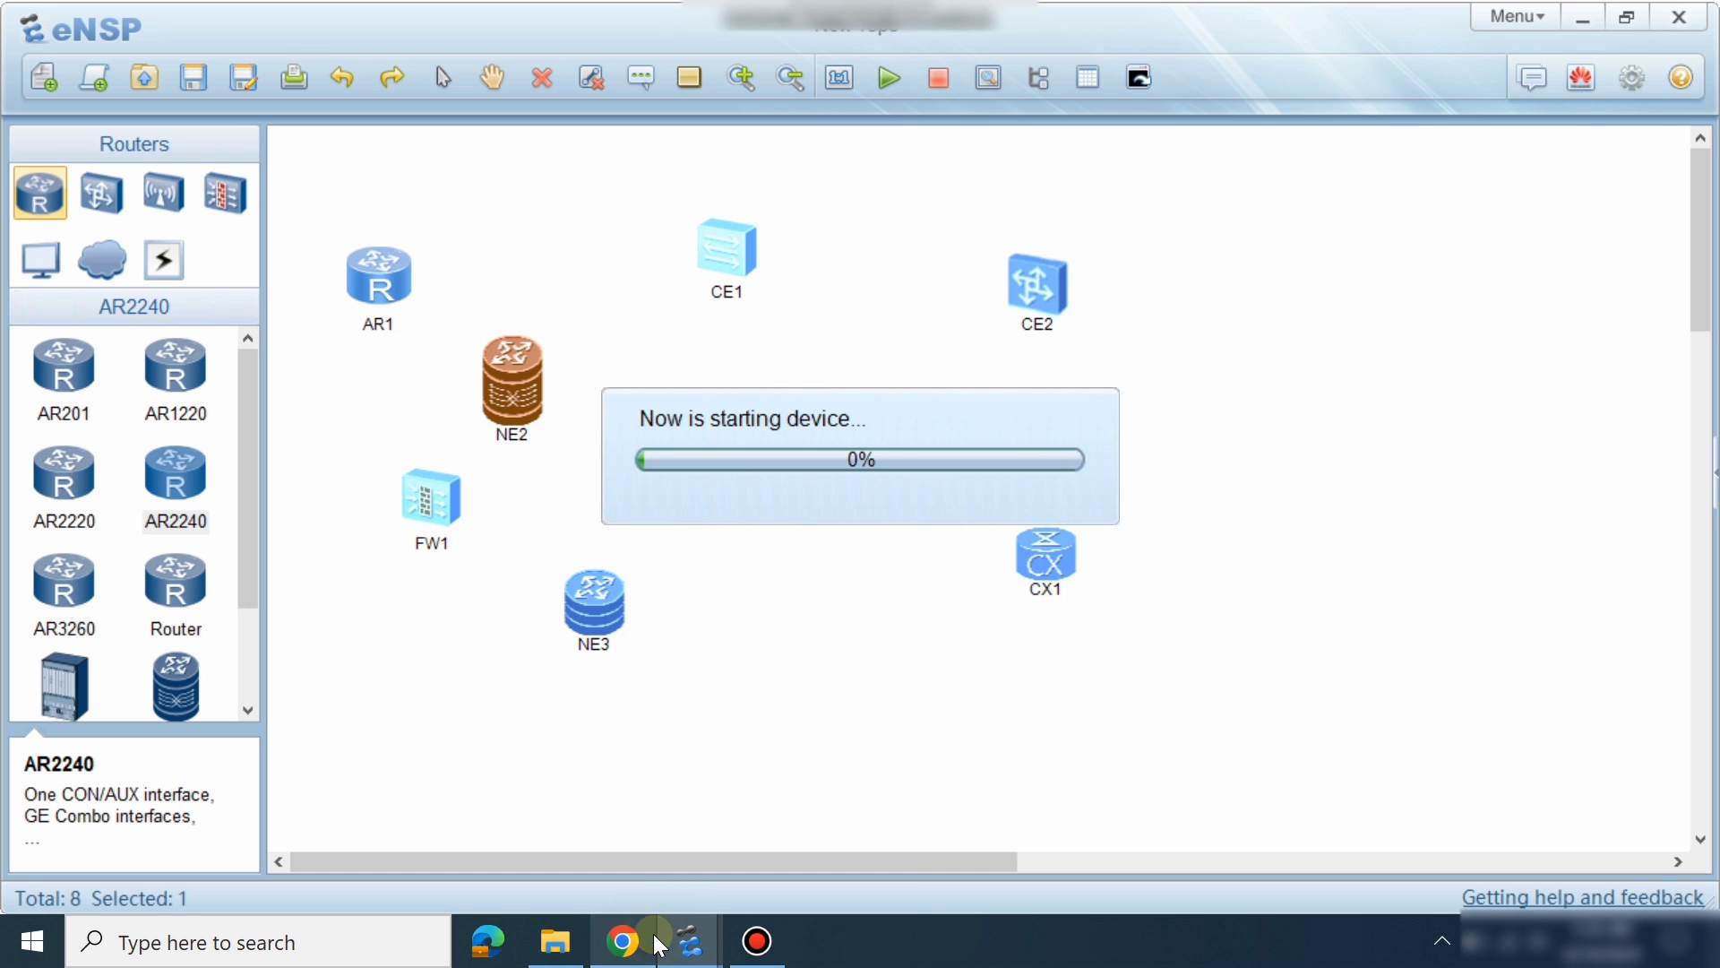
left_click(647, 942)
left_click(500, 82)
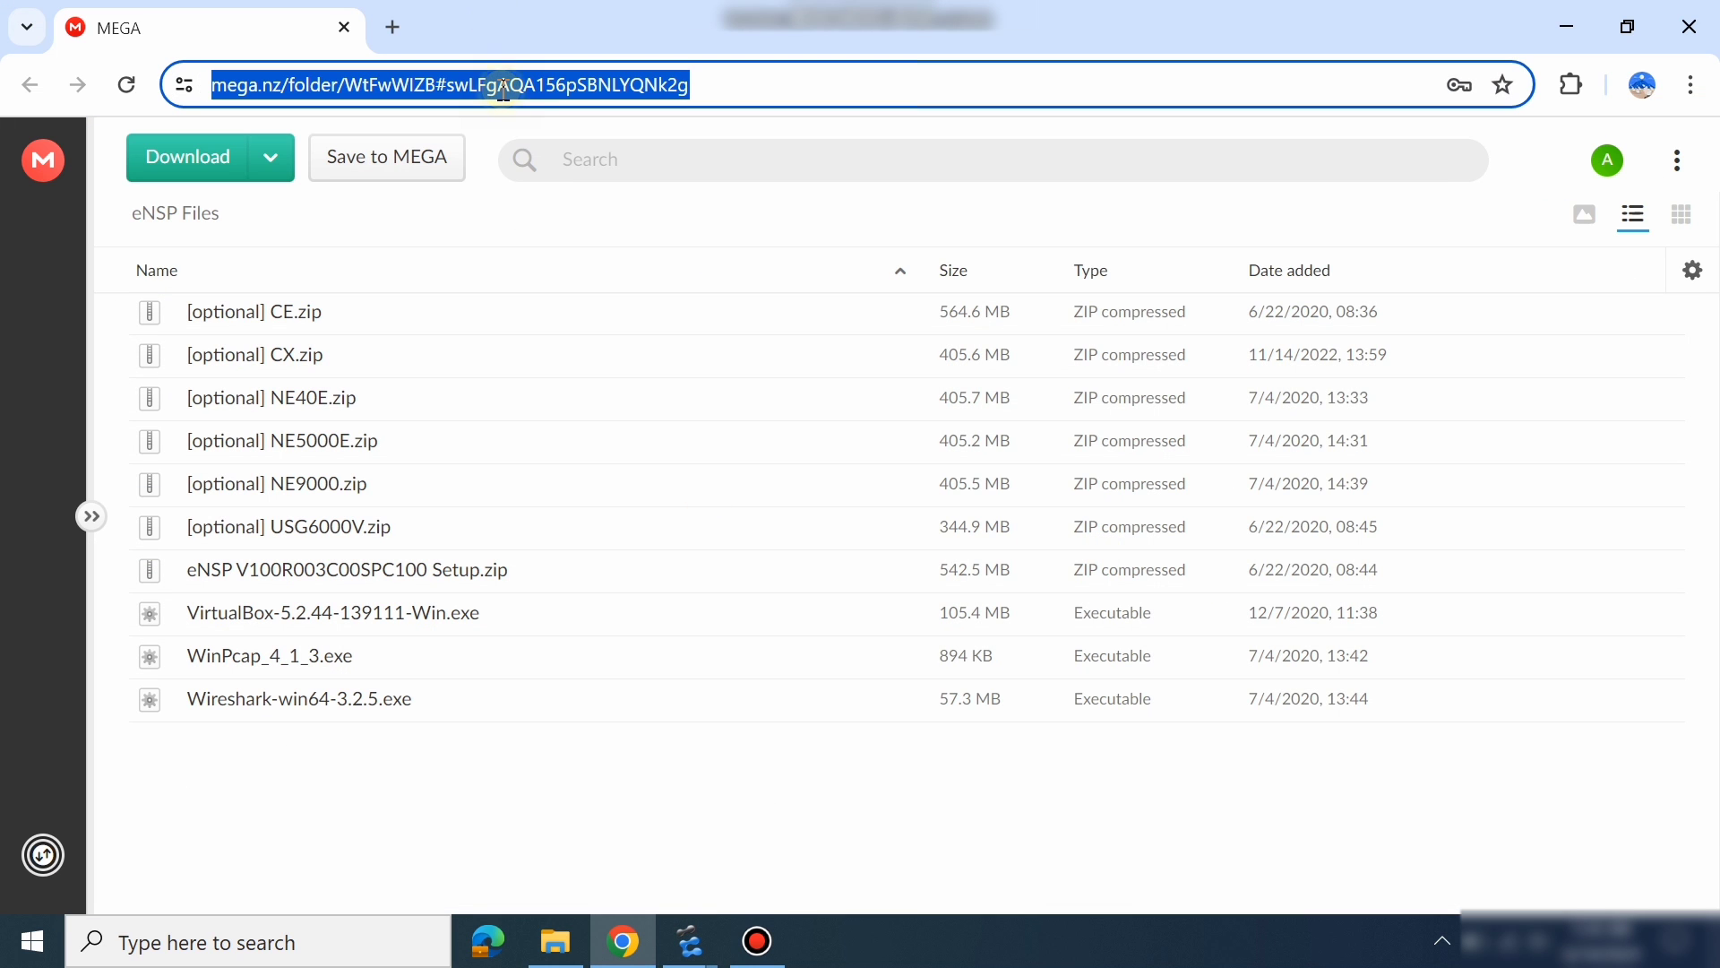